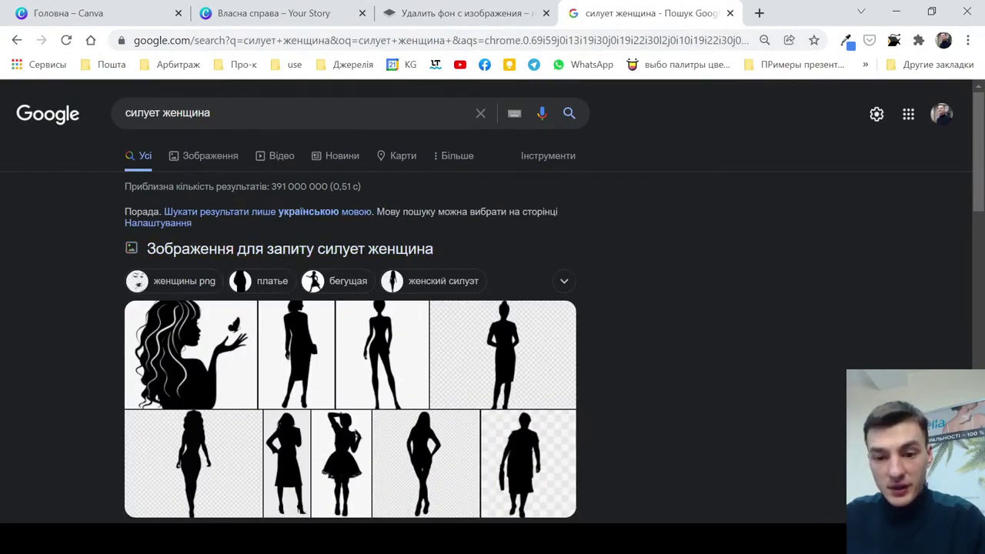
Find the black running-woman silhouette among the image results for "силует женщина" and save it as a JPG
left_click(203, 156)
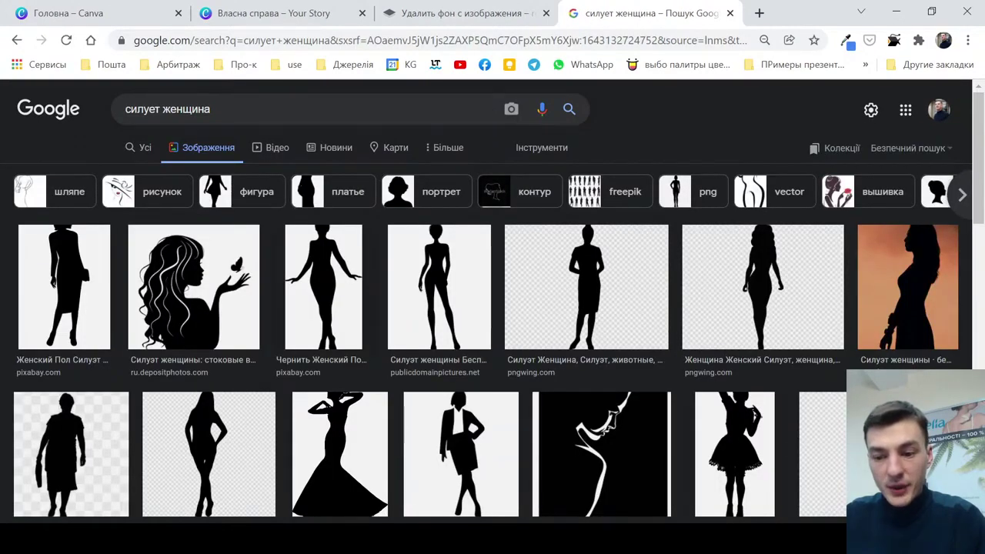
scroll(492, 307, "down", 15)
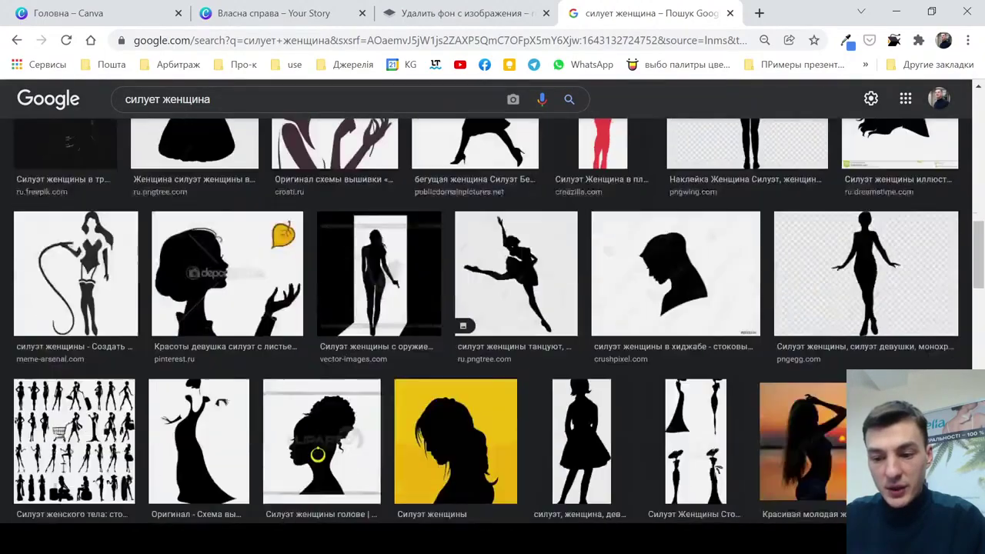
scroll(492, 320, "down", 1)
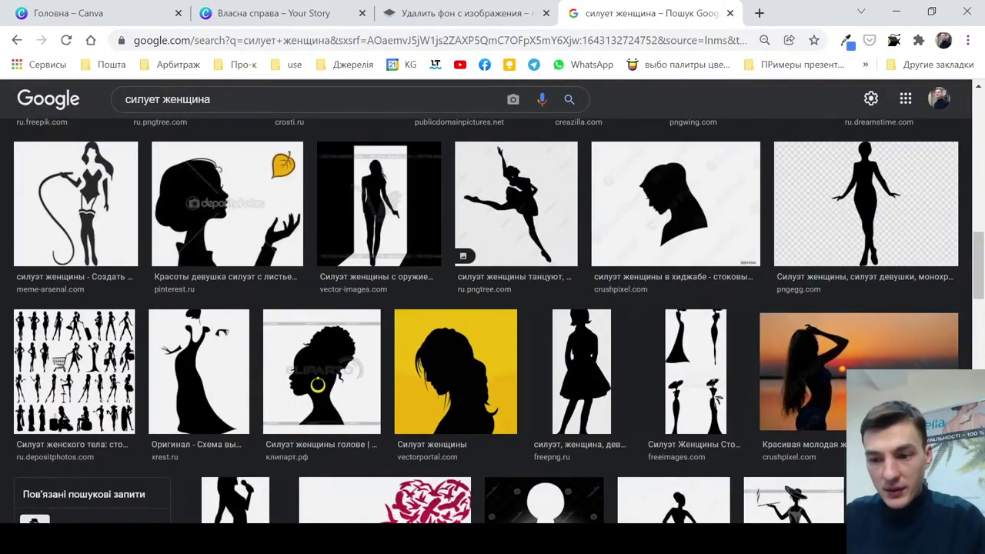
scroll(492, 320, "down", 6)
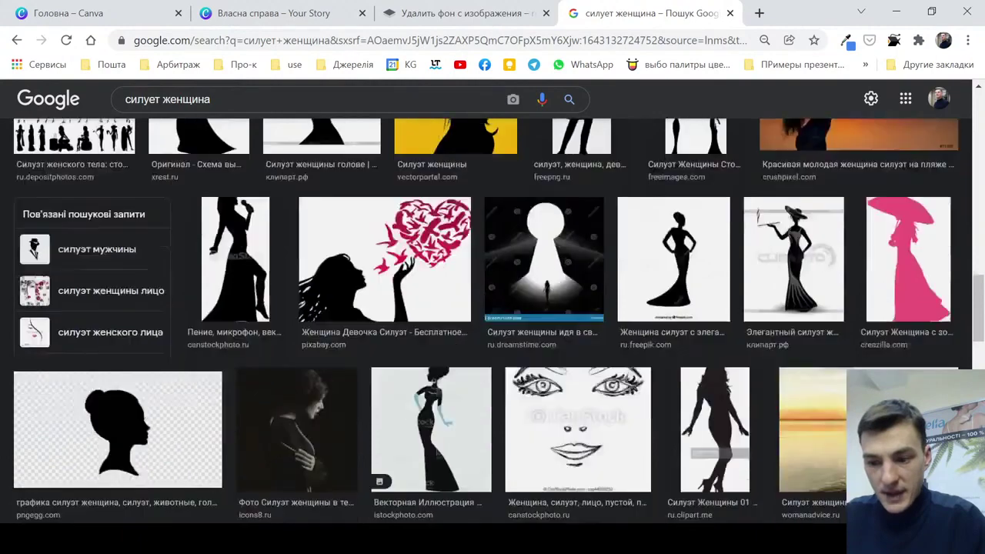
scroll(493, 320, "up", 8)
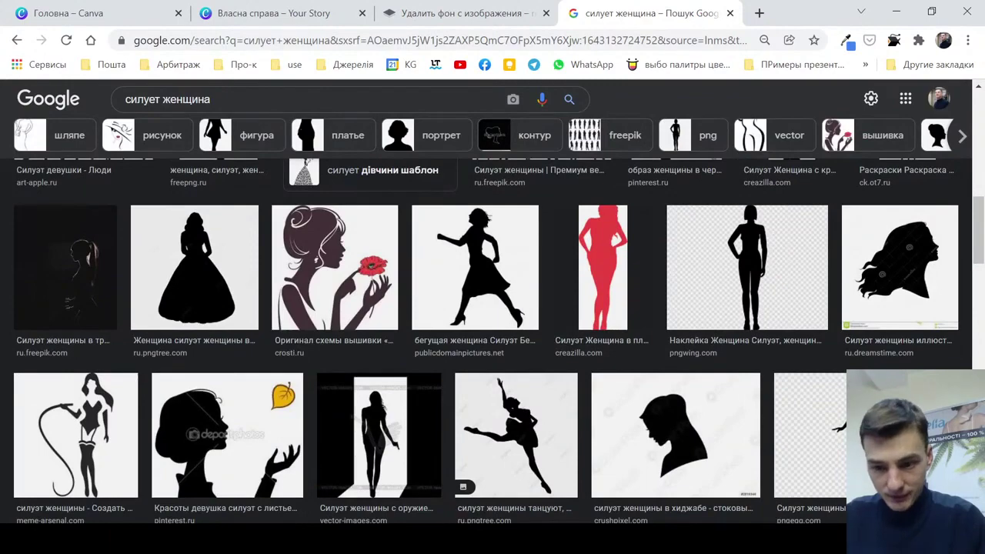
left_click(474, 266)
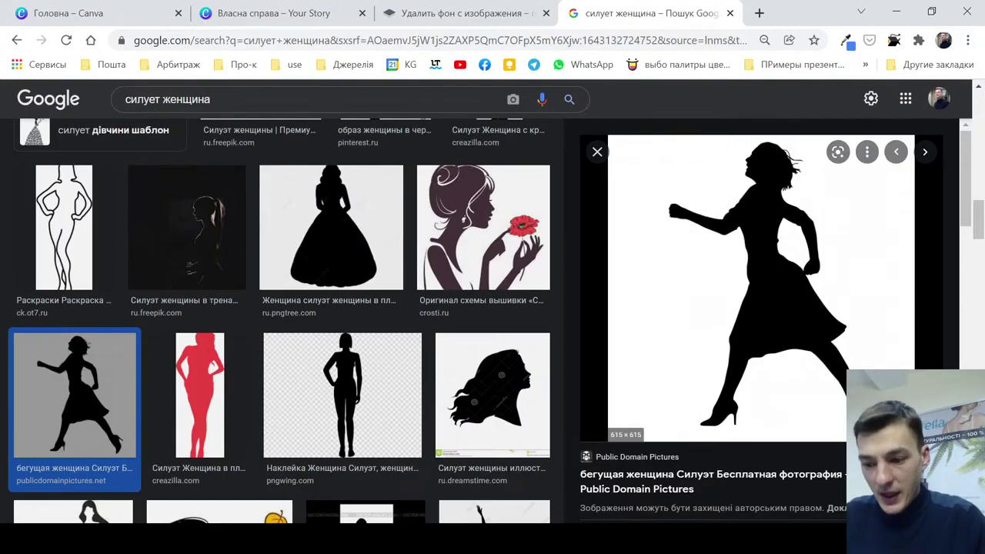
key("alt+Tab")
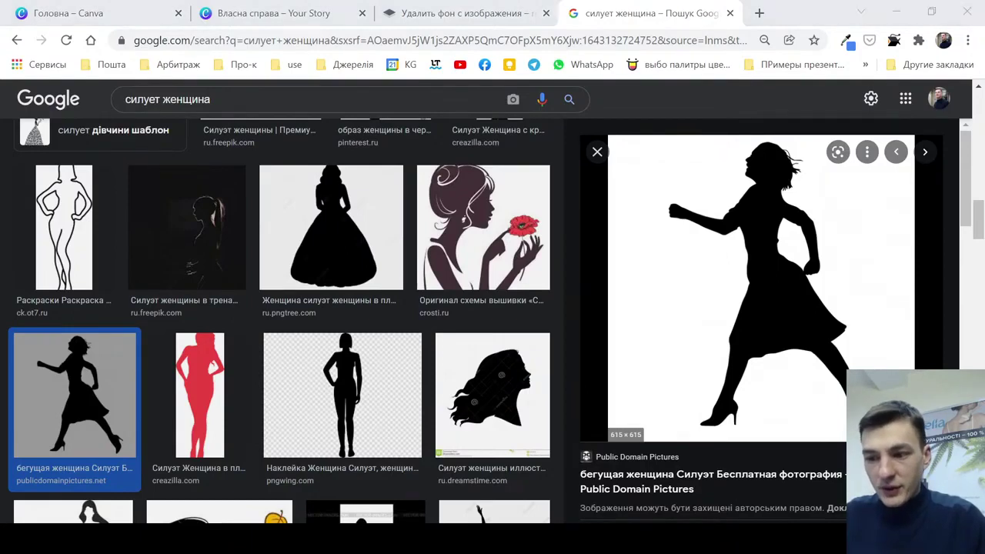
key("alt+Tab")
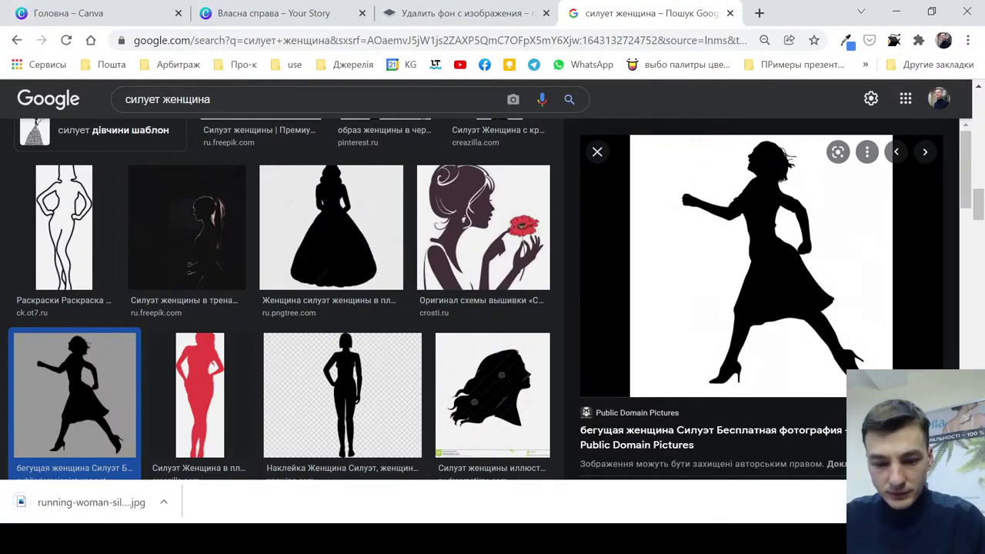
Switch to the Canva story design "Власна справа" and upload the saved running-woman JPG
left_click(274, 13)
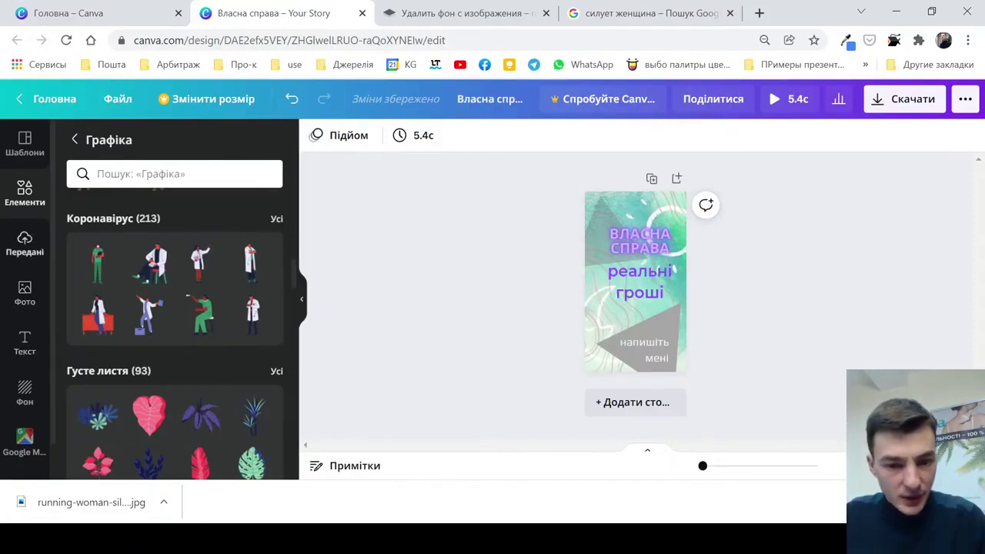
left_click(24, 243)
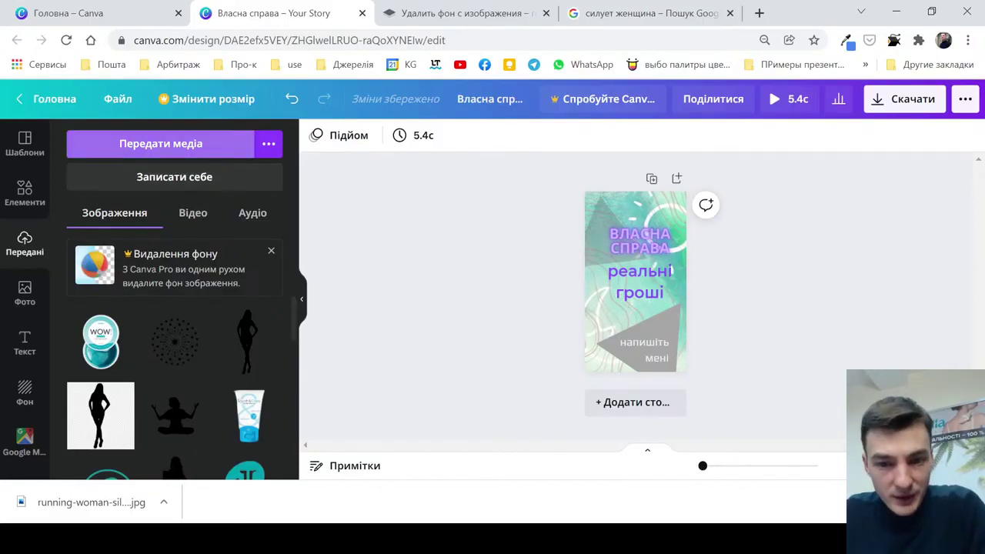
left_click(160, 143)
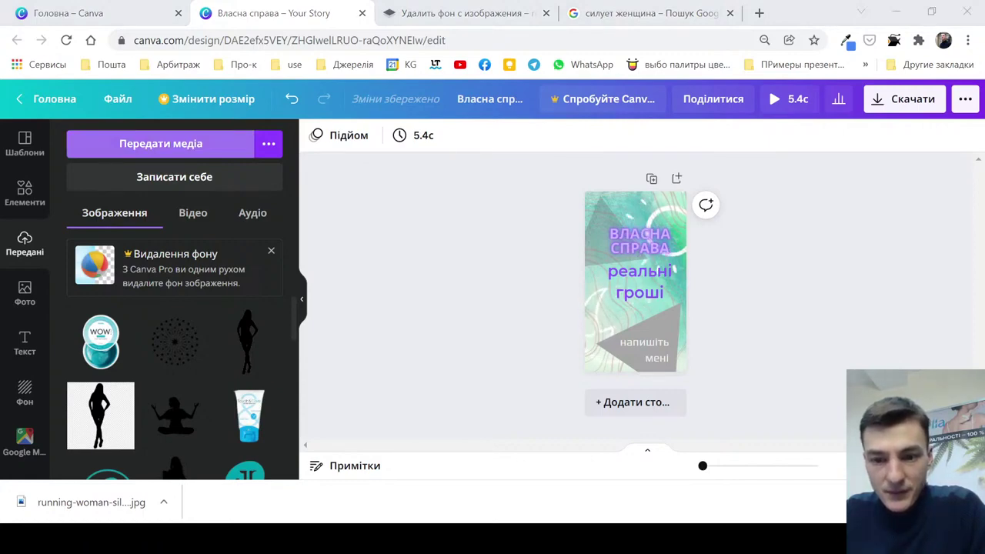
key("Escape")
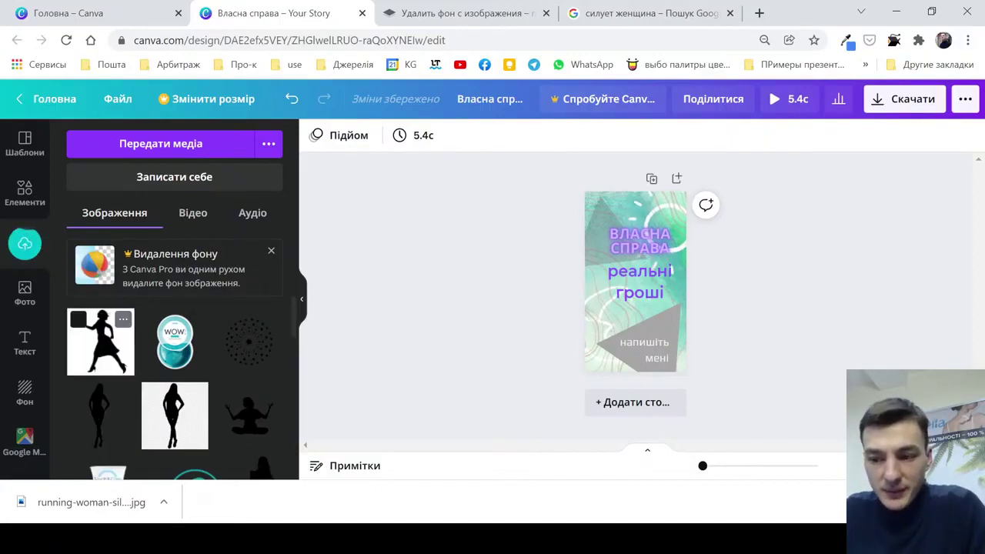
Try the white-background running-woman image enlarged on the story page and delete it from the design
left_click(100, 342)
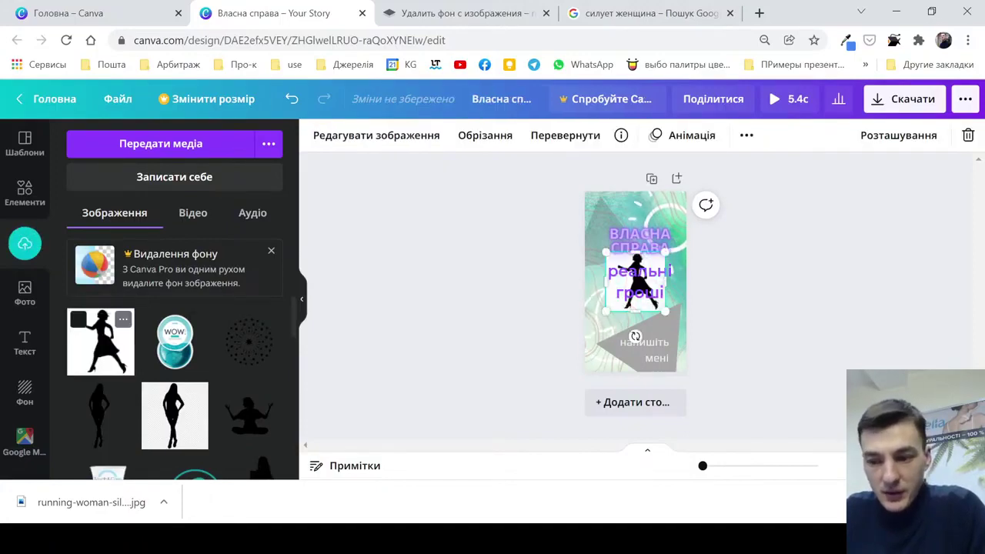
left_click_drag(664, 310, 741, 364)
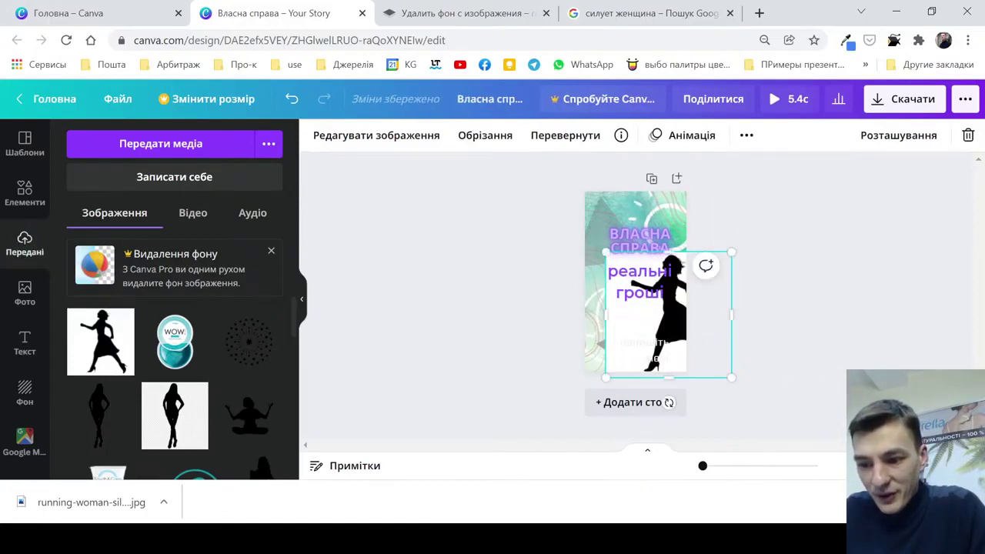
left_click_drag(658, 315, 644, 292)
left_click_drag(644, 344, 644, 344)
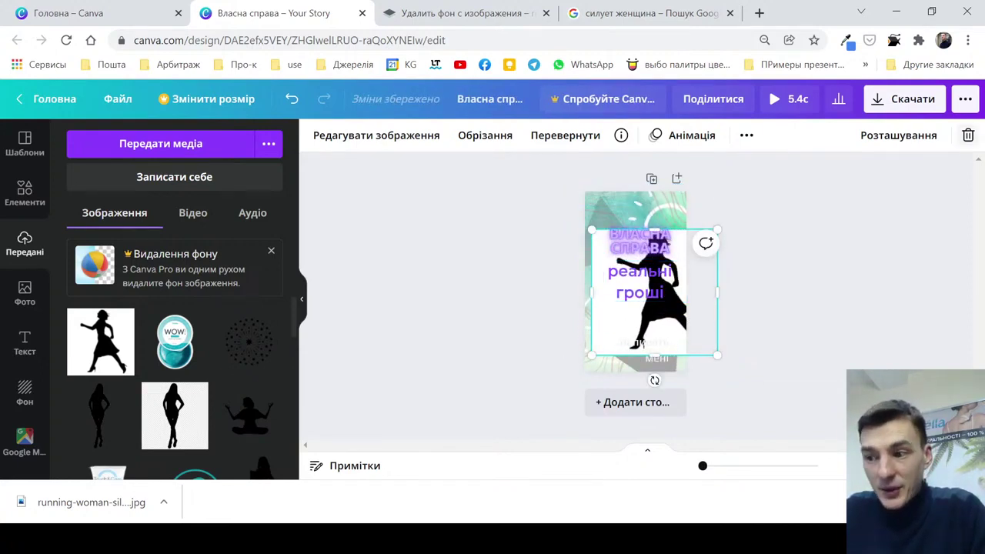
left_click(968, 135)
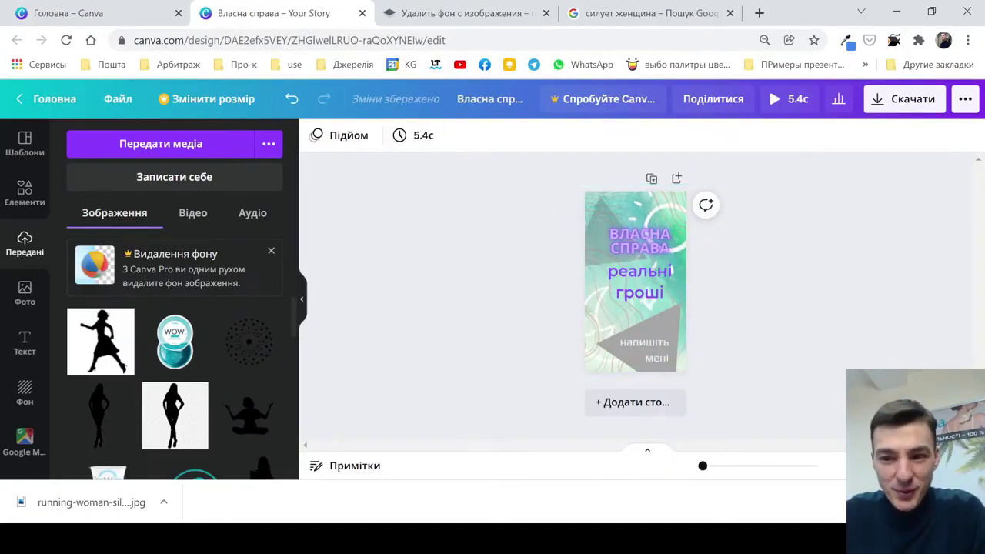
Switch to remove.bg, upload the running-woman JPG and download its background-free version at 500 × 500
left_click(461, 13)
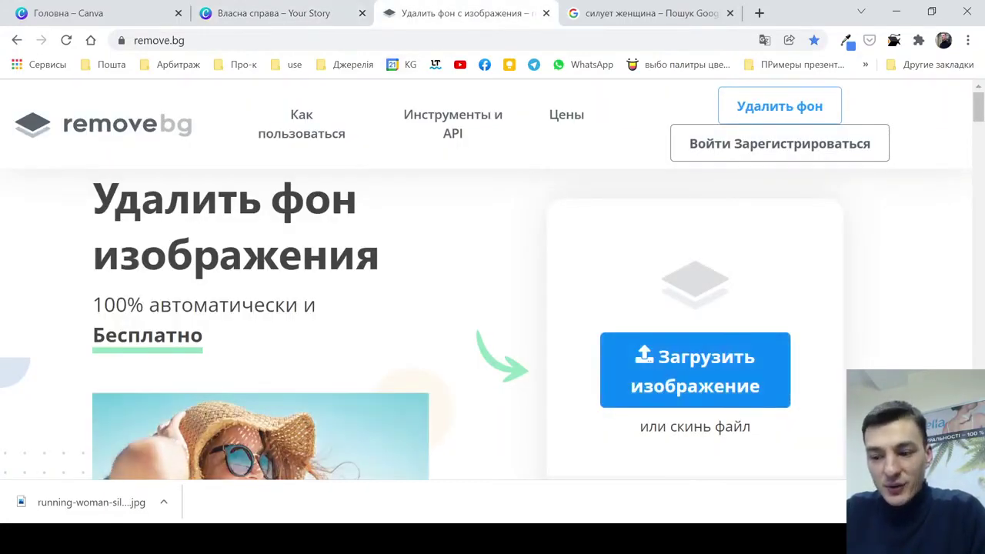
left_click(694, 370)
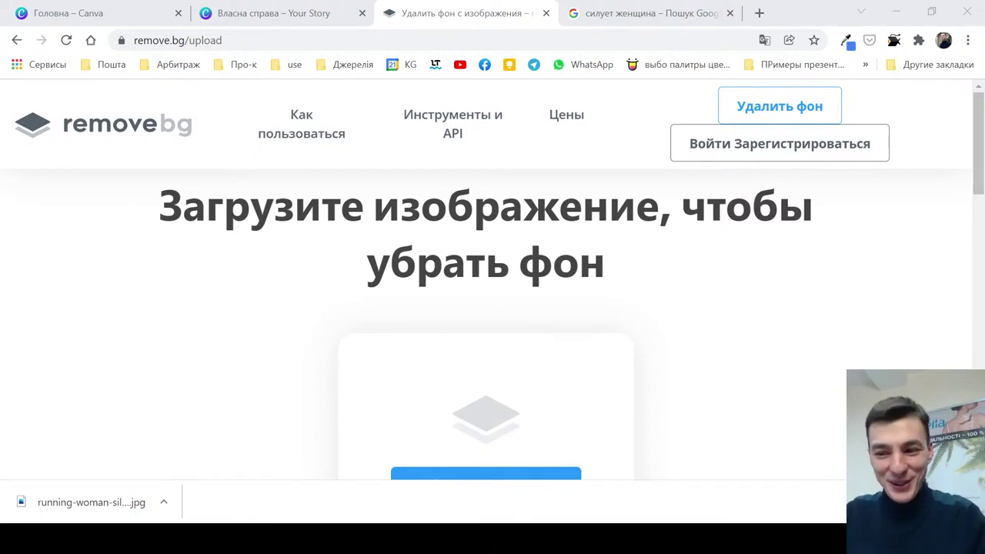
key("Return")
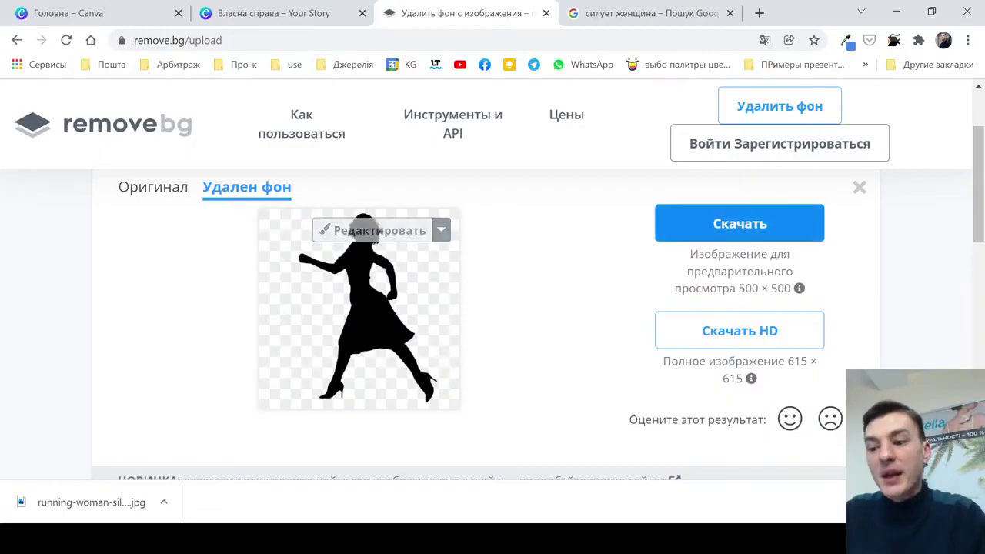
left_click(739, 223)
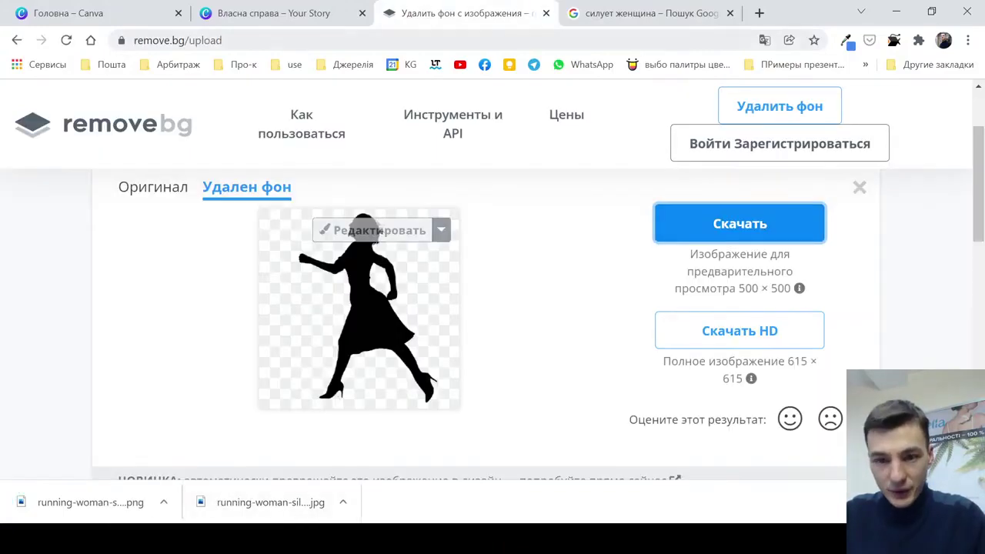
Switch back to the Canva story, add the transparent running-woman PNG and enlarge it across the lower half of the page
left_click(273, 13)
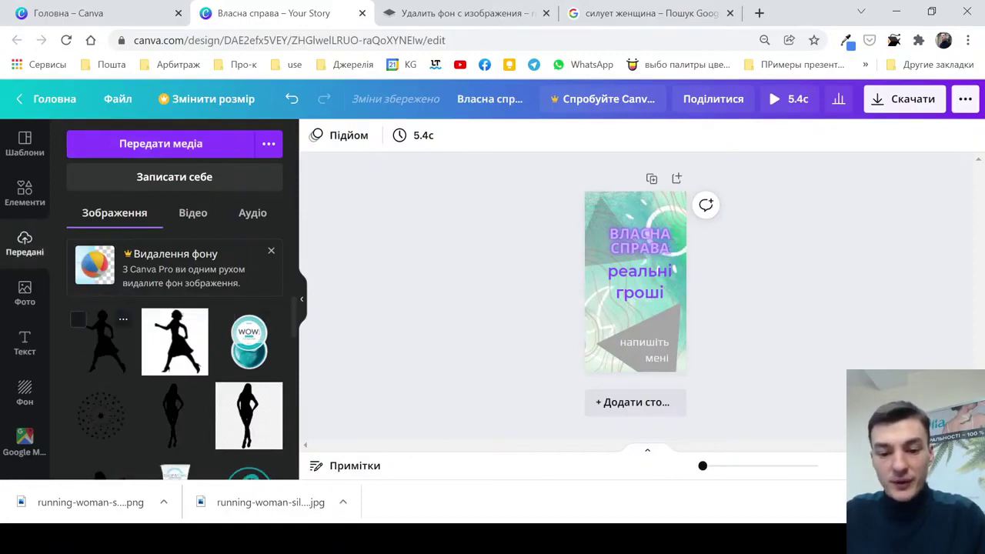
left_click(100, 342)
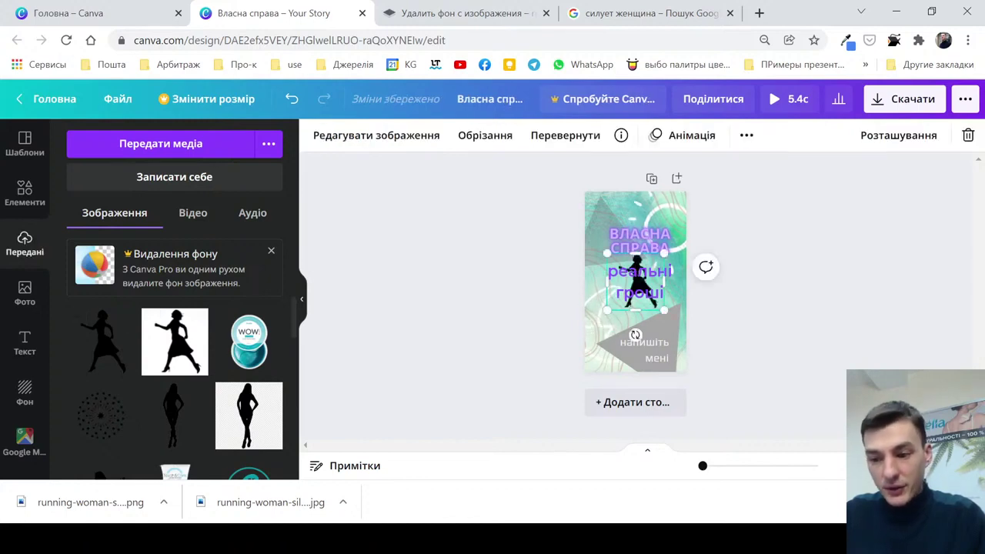
left_click_drag(660, 307, 636, 340)
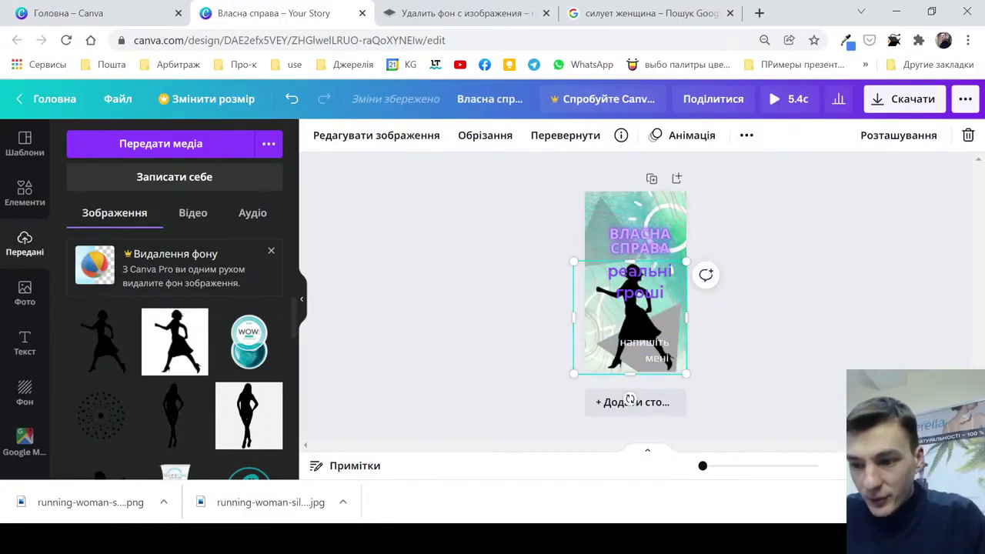
Set the running-woman silhouette's brightness to 28
left_click(747, 134)
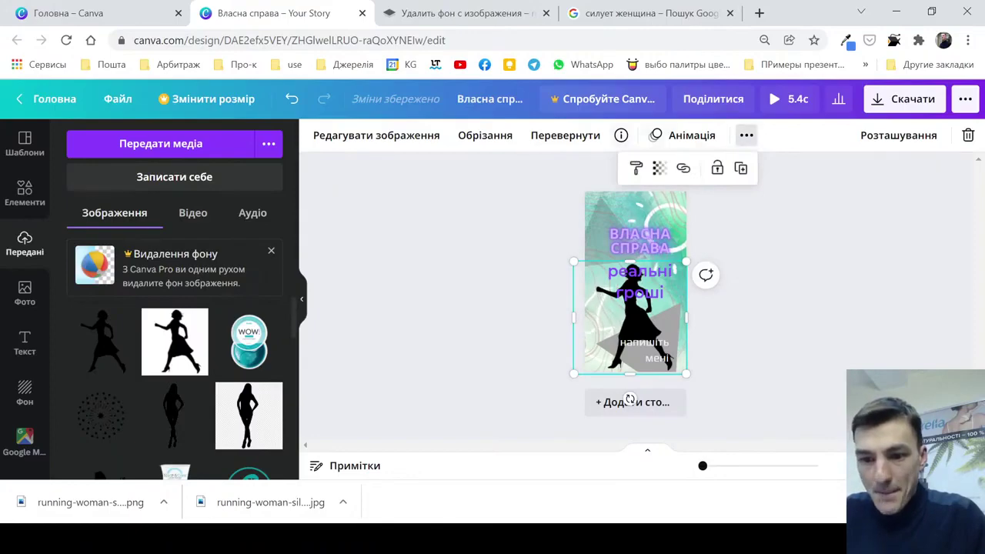
left_click(376, 134)
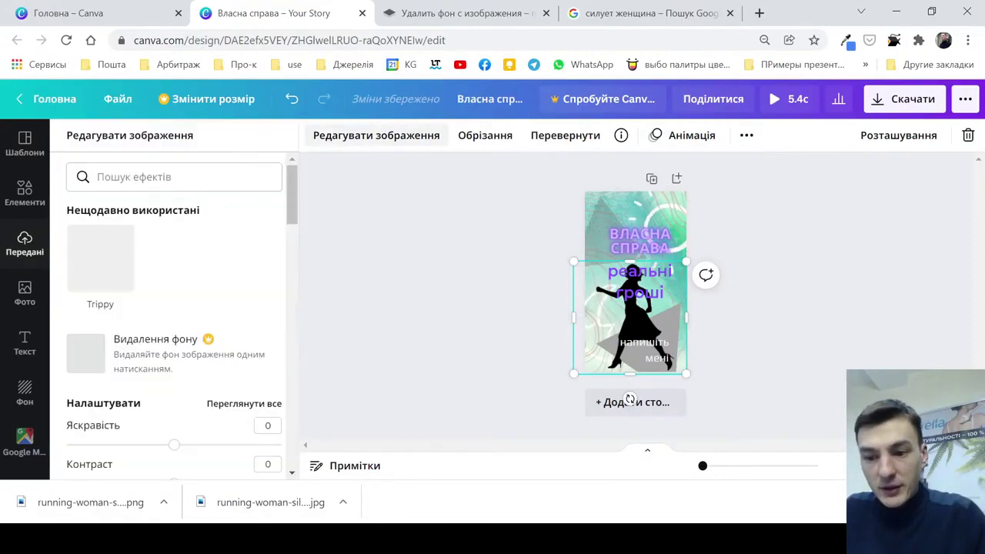
scroll(174, 315, "down", 6)
scroll(174, 315, "up", 3)
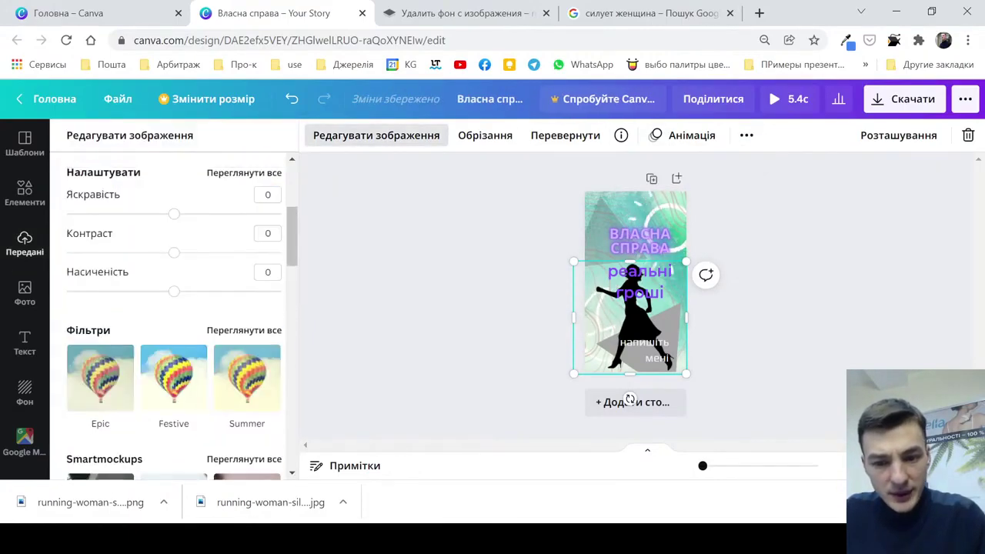
left_click_drag(174, 213, 203, 213)
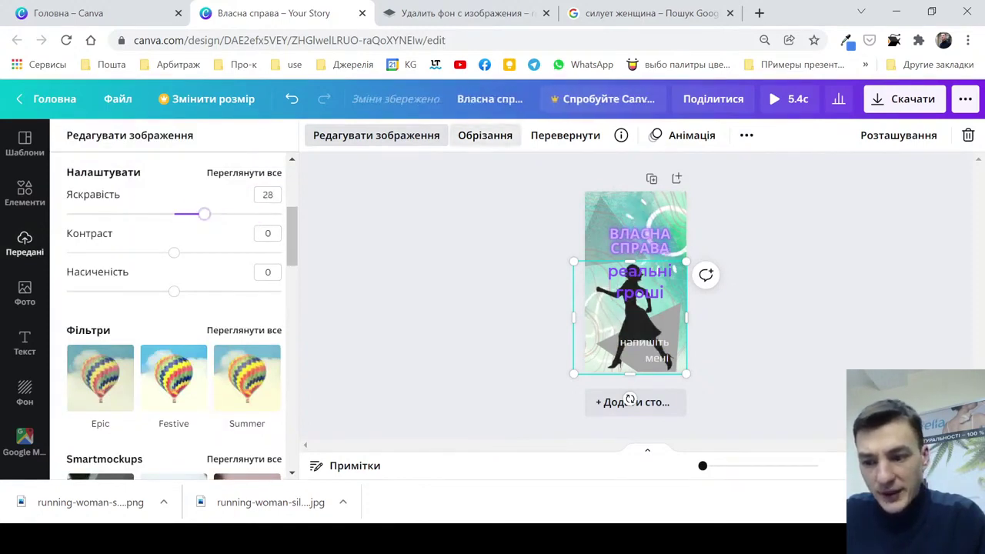
left_click(485, 135)
left_click_drag(571, 379, 573, 374)
key("Escape")
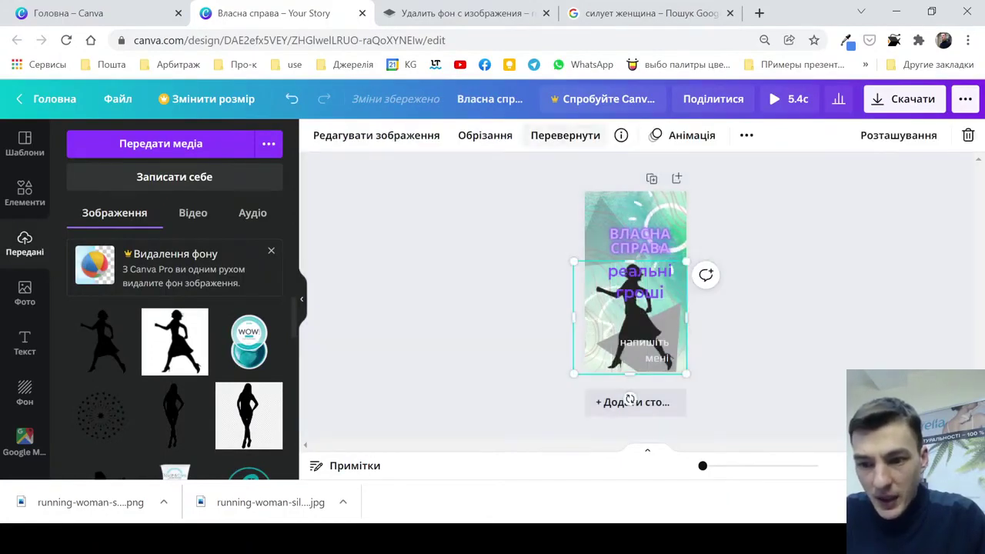
Flip the silhouette horizontally and shrink it beside the page's left edge, just above the "напишіть мені" text
left_click(565, 135)
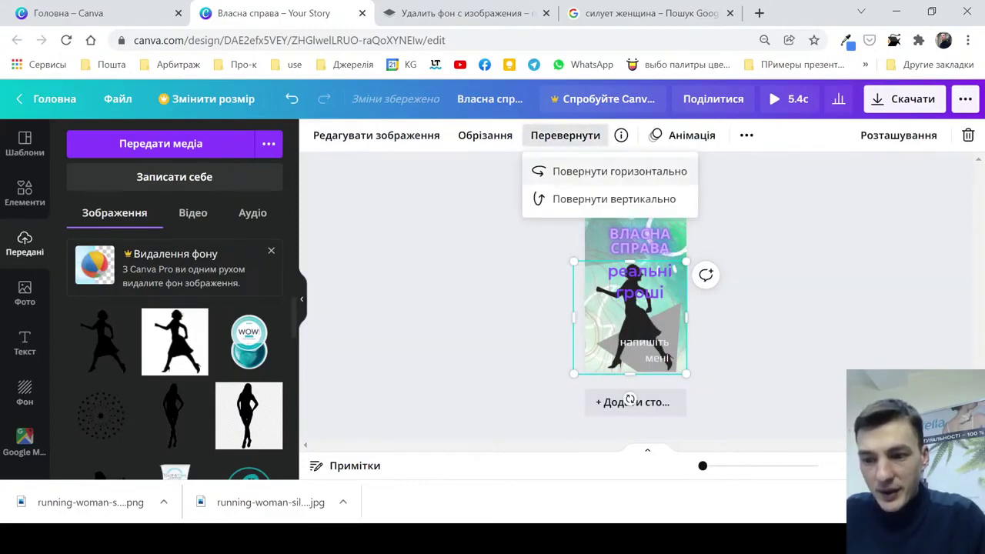
left_click(618, 171)
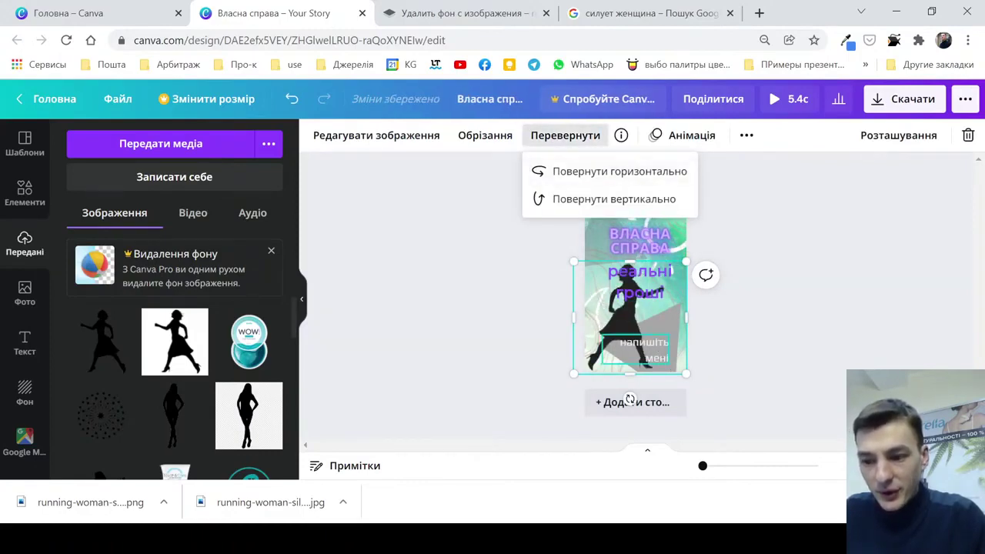
left_click_drag(624, 320, 624, 288)
left_click_drag(574, 232, 602, 313)
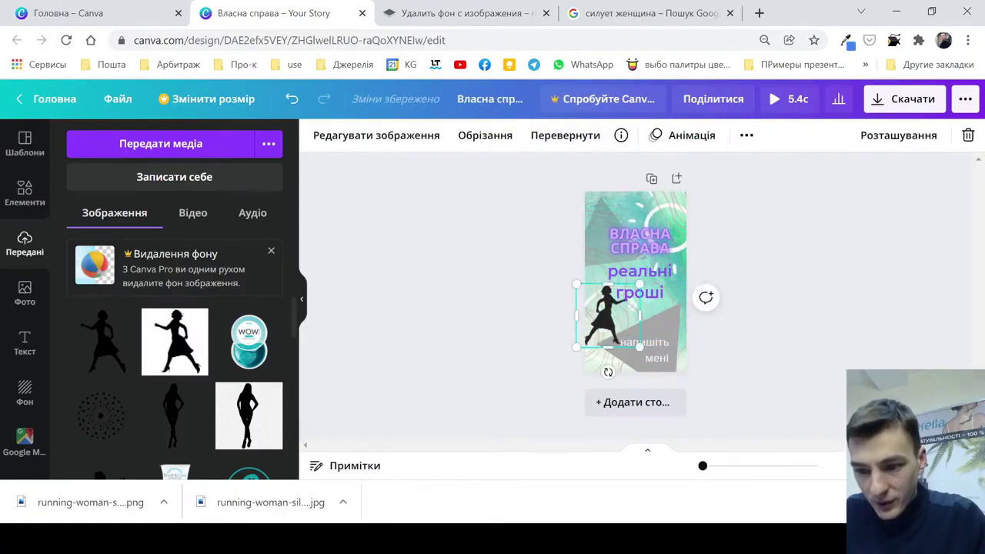
Tilt the silhouette counterclockwise along the slope of the grey triangle and set its transparency to 40
left_click_drag(607, 372, 629, 367)
left_click_drag(608, 315, 610, 308)
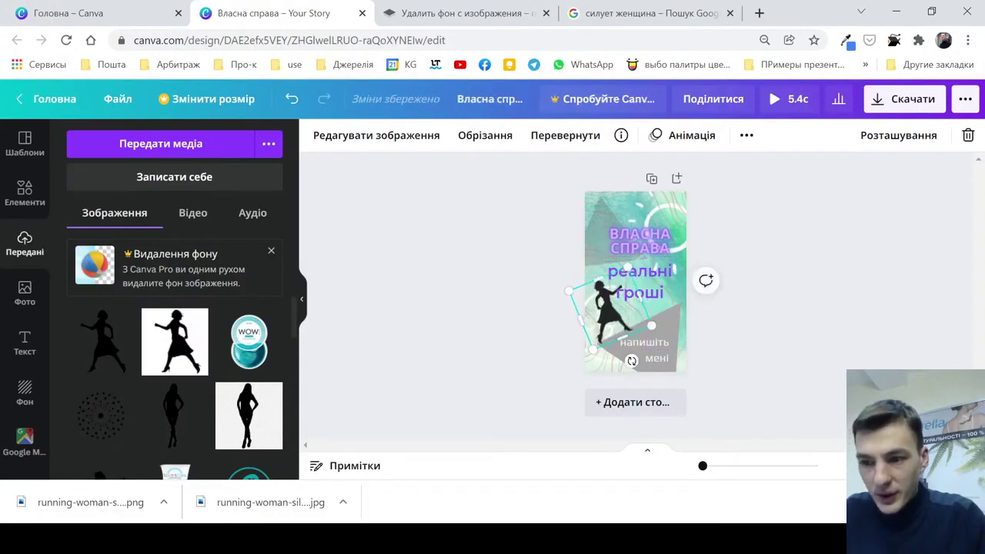
left_click(747, 135)
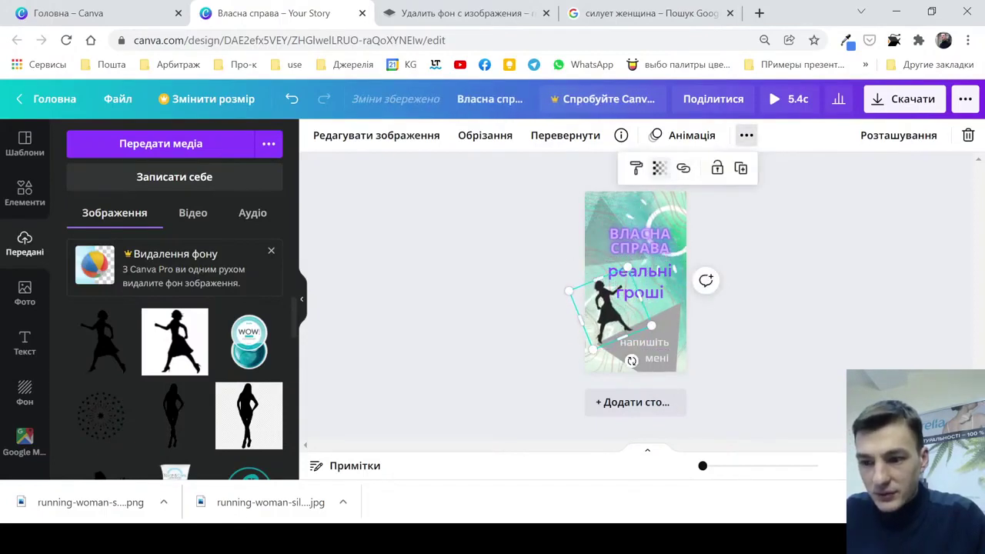
left_click(658, 168)
left_click_drag(613, 210, 561, 209)
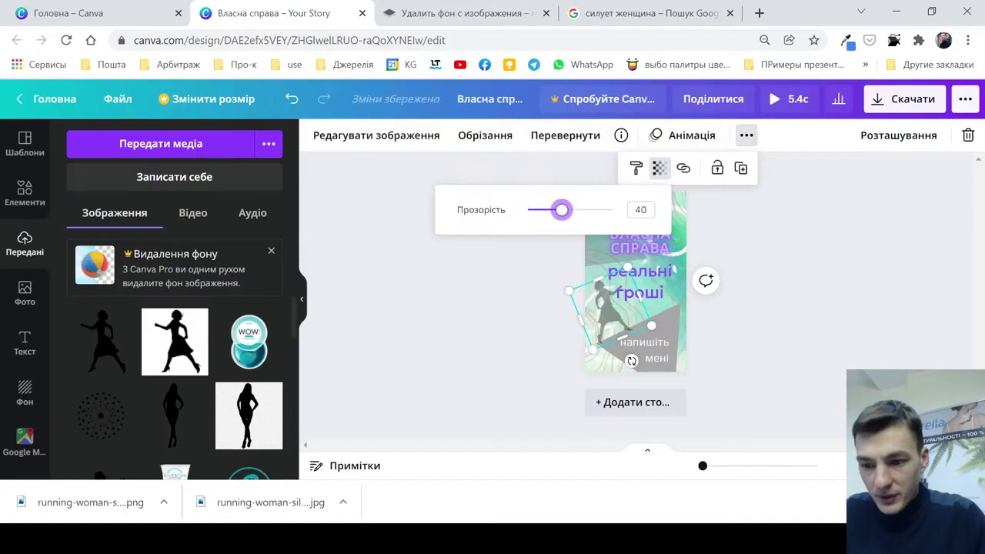
Enlarge the silhouette and tilt it slightly further, positioning it across the "ВЛАСНА СПРАВА реальні гроші" text
left_click_drag(628, 267, 677, 229)
left_click_drag(650, 354, 657, 350)
left_click_drag(621, 282, 632, 272)
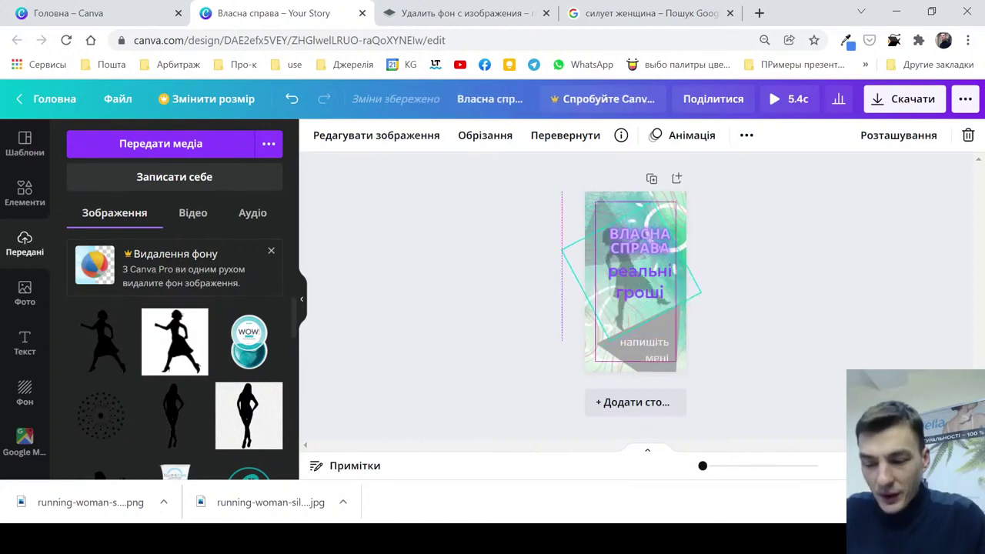
Shift the "напишіть мені" text slightly up and to the left within the grey triangle
left_click_drag(661, 323, 660, 323)
left_click(533, 342)
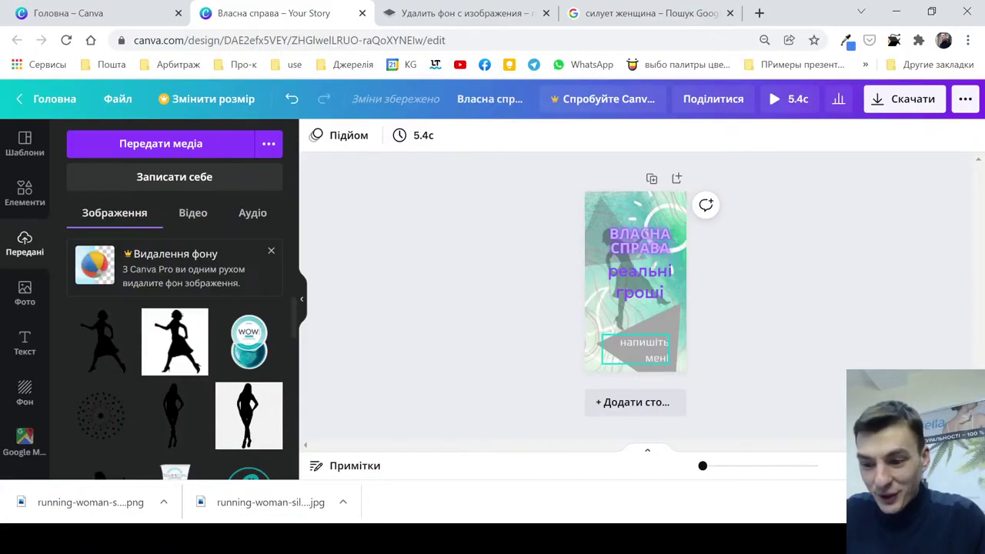
left_click(636, 350)
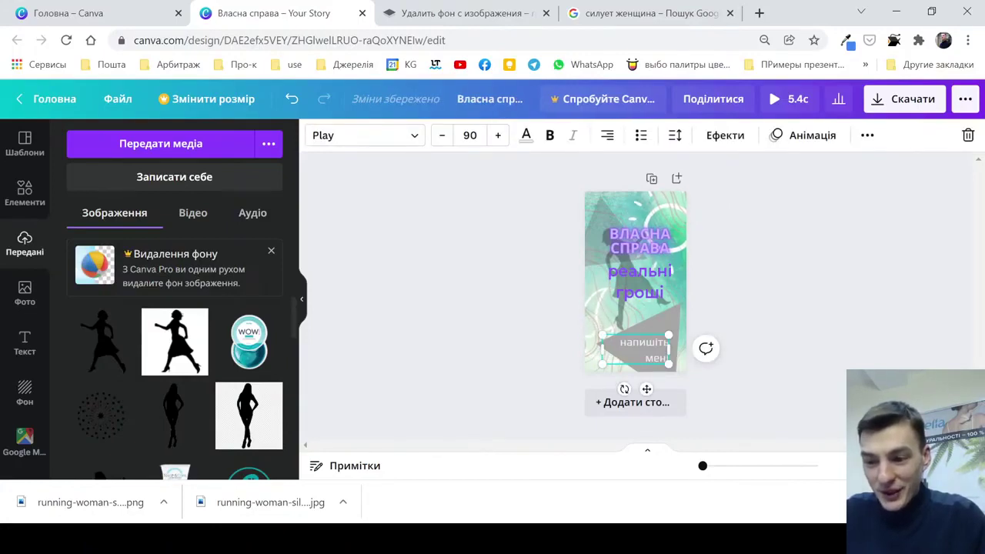
mouse_move(635, 350)
left_mouse_down()
mouse_move(635, 340)
mouse_move(631, 347)
left_mouse_up()
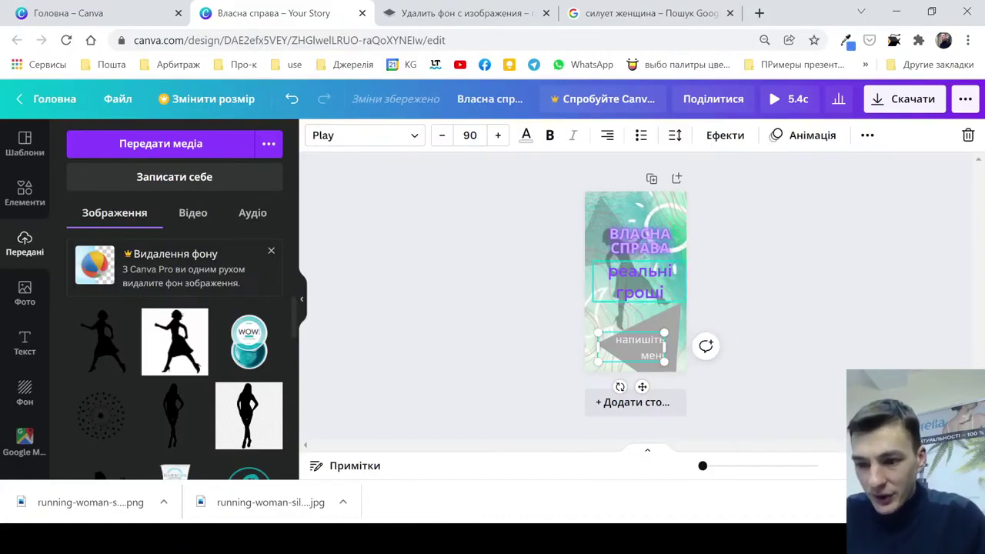
Try the light grey photo colour on the "ВЛАСНА СПРАВА" heading and undo it
left_click(662, 248)
left_click_drag(669, 249, 610, 247)
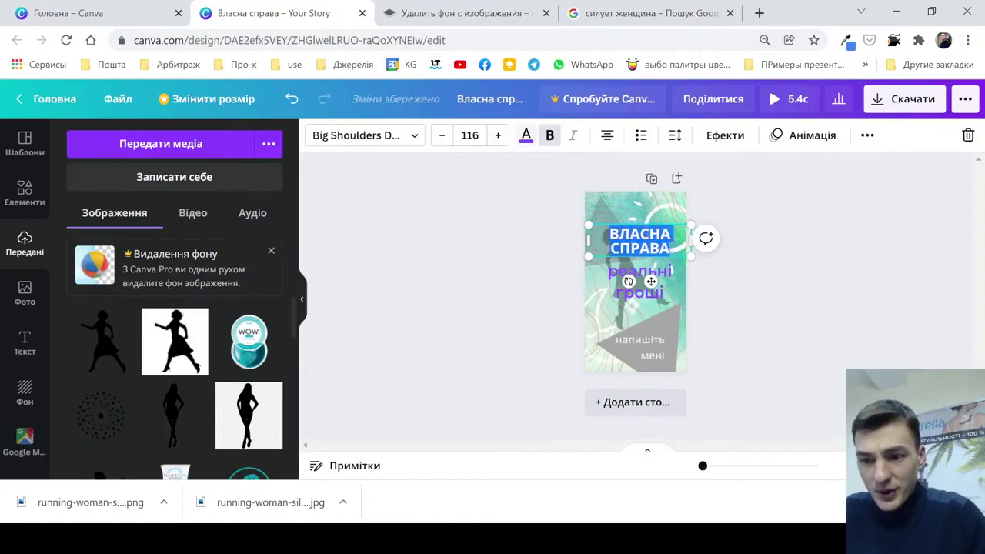
left_click(526, 136)
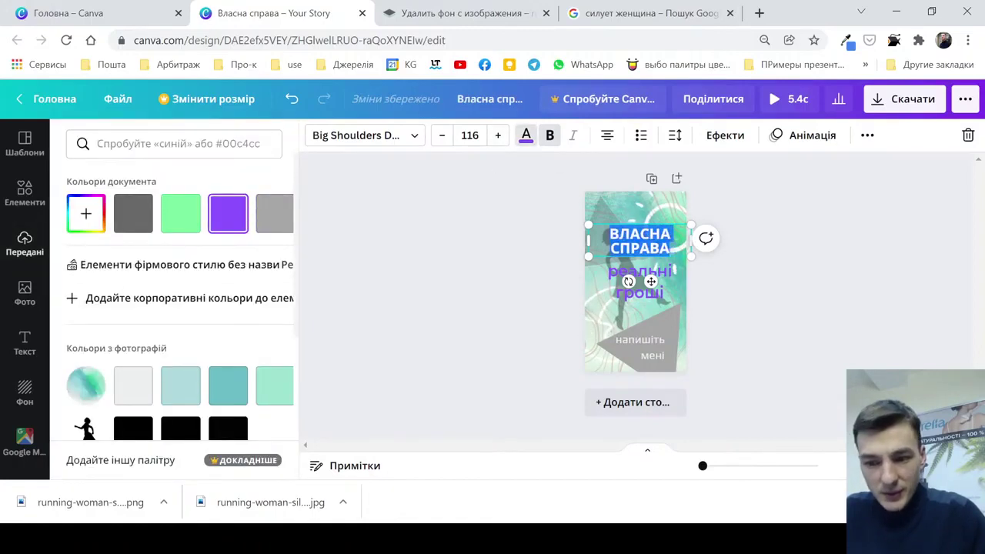
left_click(133, 384)
left_click(621, 327)
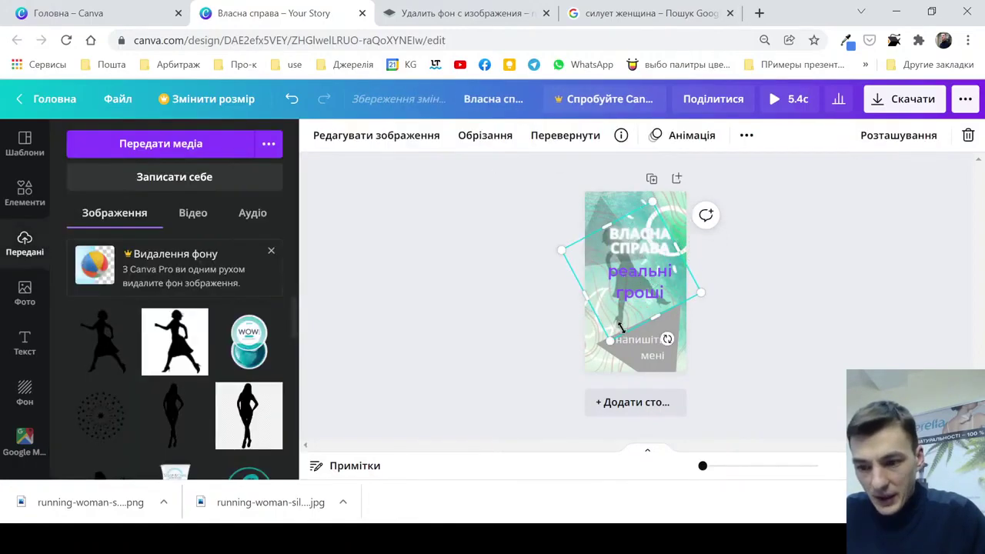
key("ctrl+z")
key("Escape")
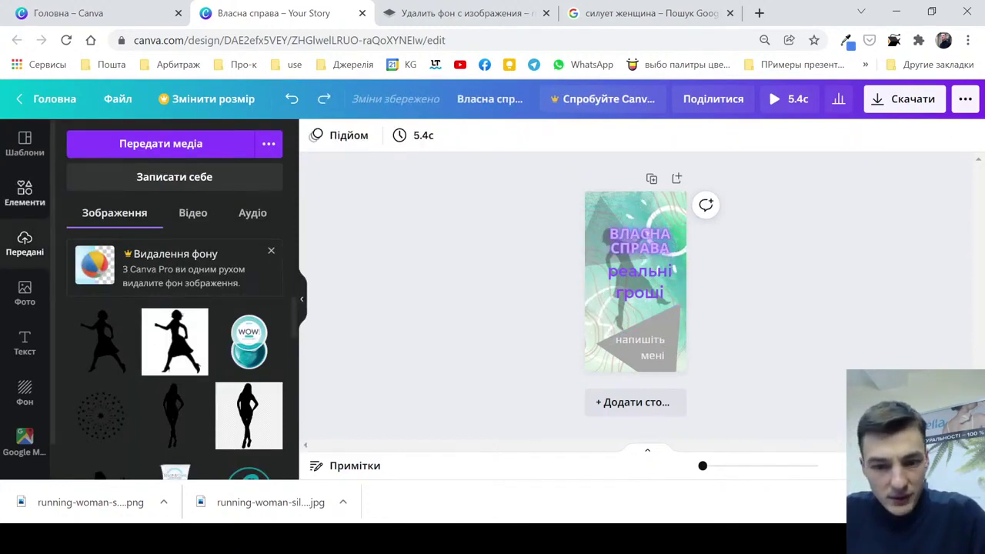
Browse the graphics collections in the element library and view the details of the Square shape
left_click(24, 192)
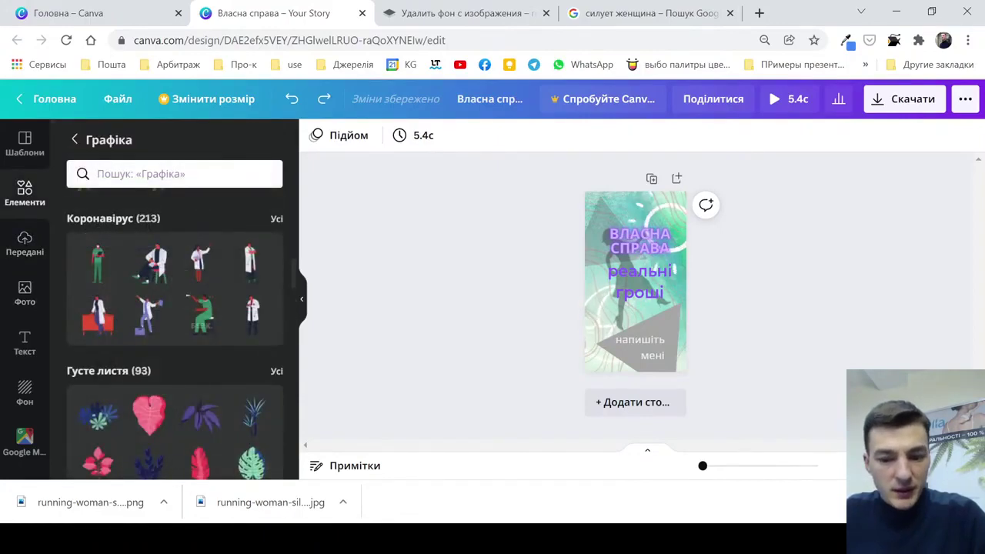
scroll(204, 211, "down", 10)
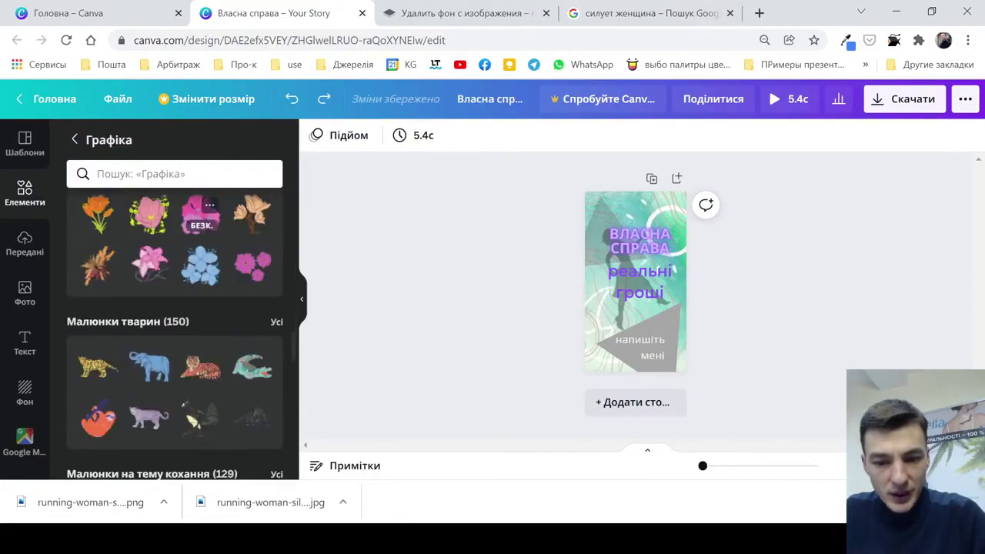
scroll(157, 331, "down", 8)
scroll(158, 331, "up", 15)
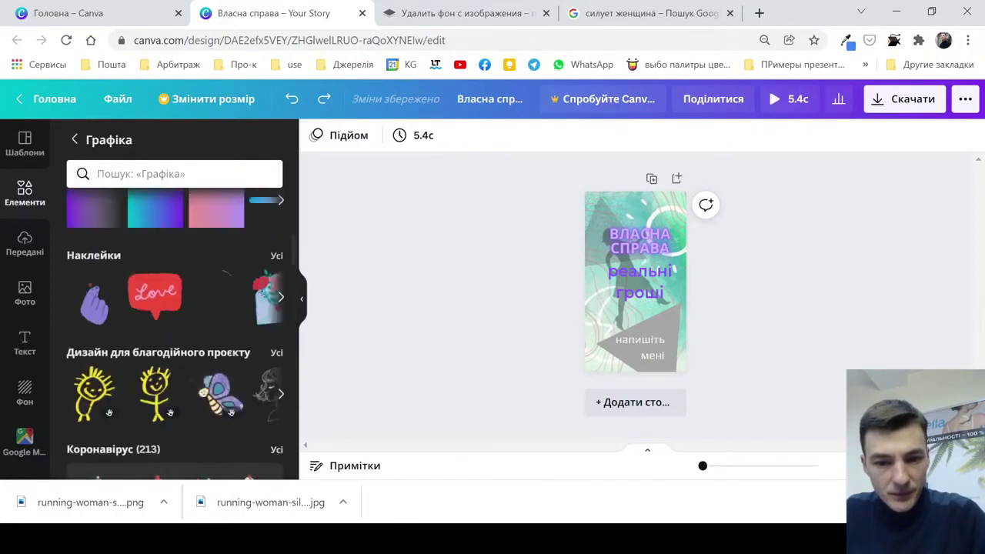
left_click(75, 140)
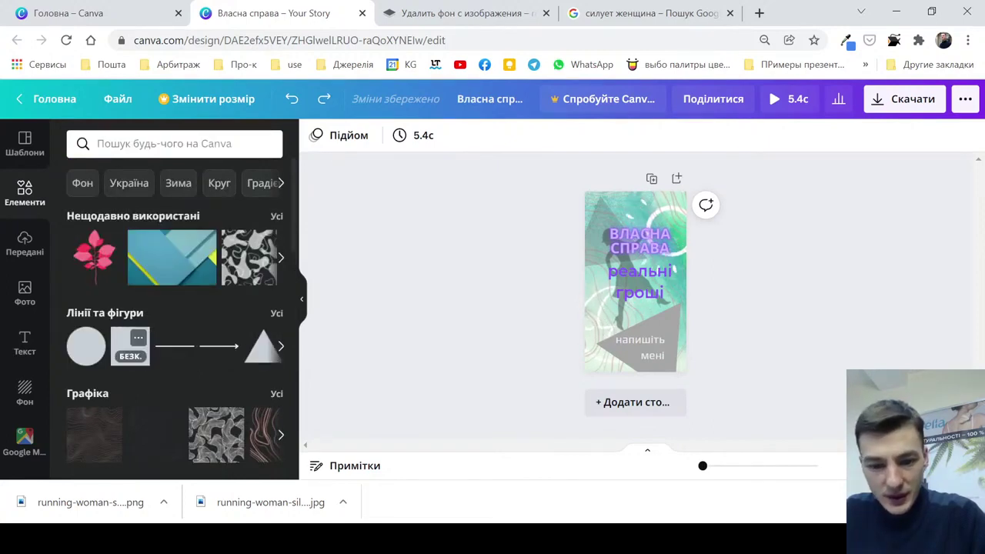
left_click(138, 337)
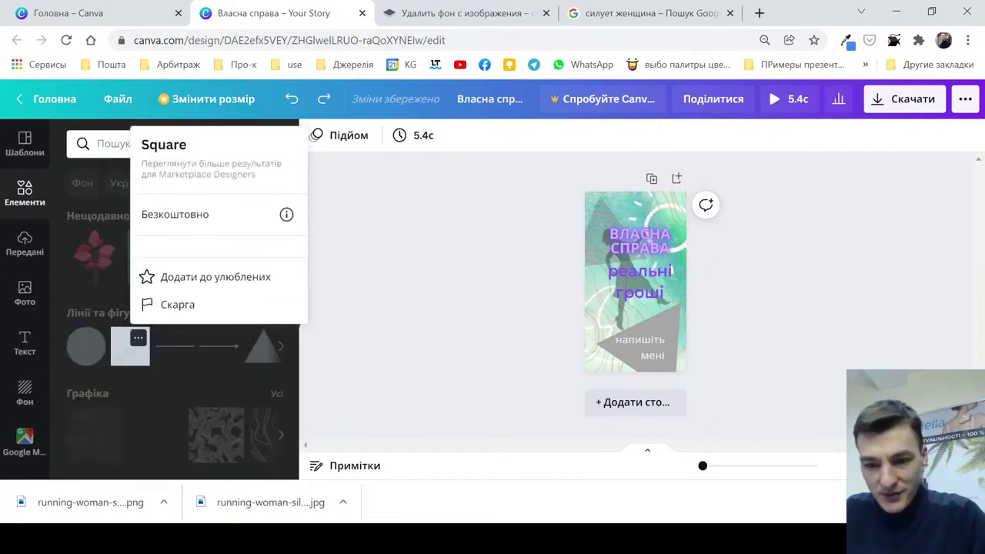
key("Escape")
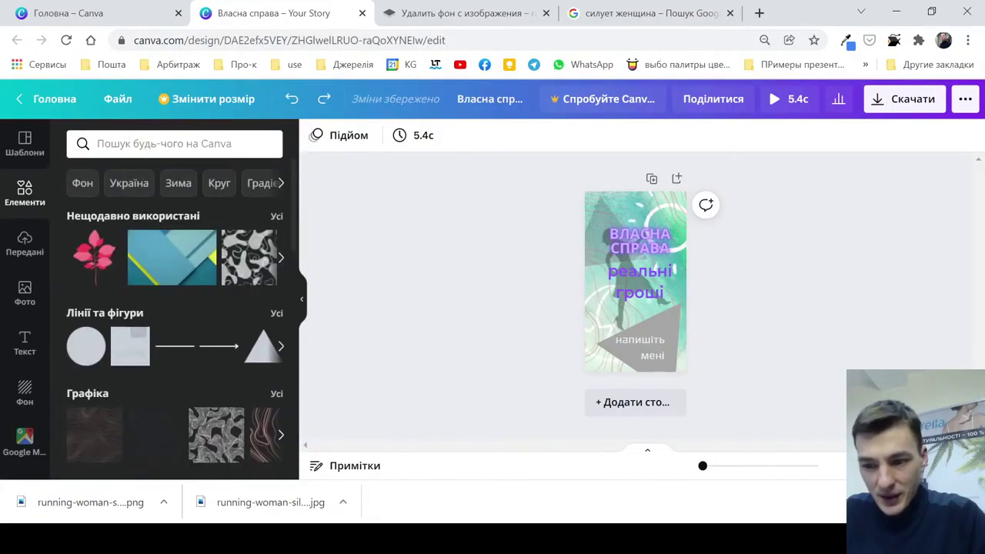
left_click(138, 337)
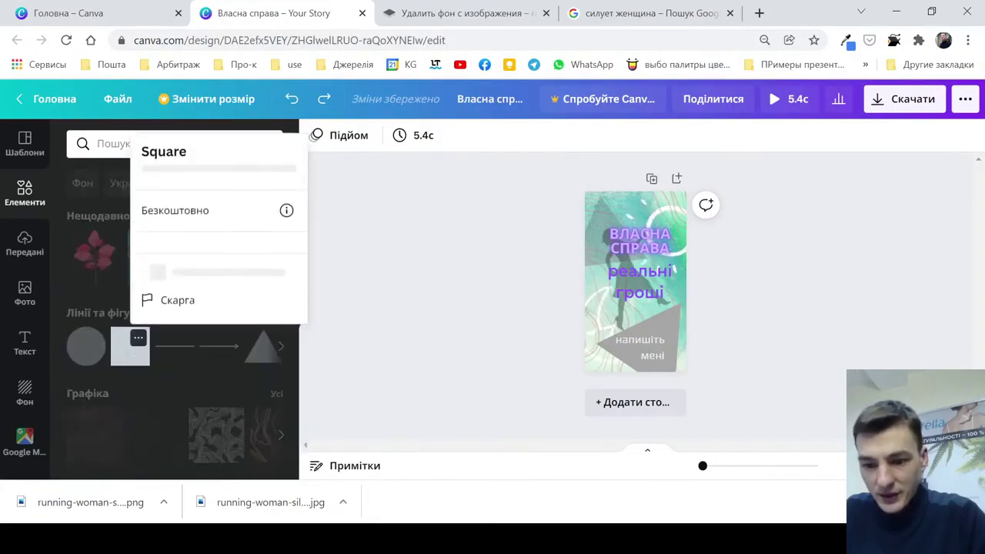
key("Escape")
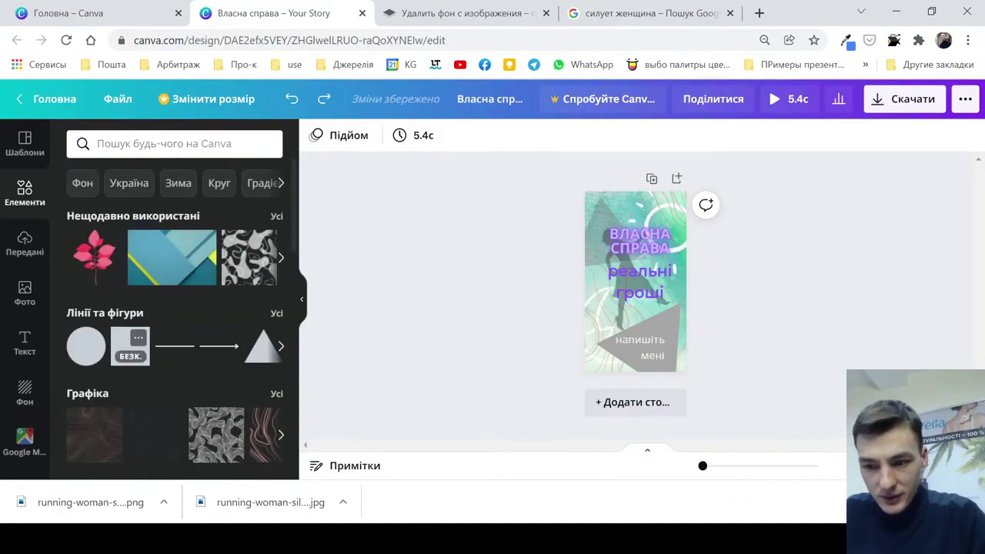
Cover the "ВЛАСНА СПРАВА реальні гроші" area with an enlarged square filled in black
left_click(130, 345)
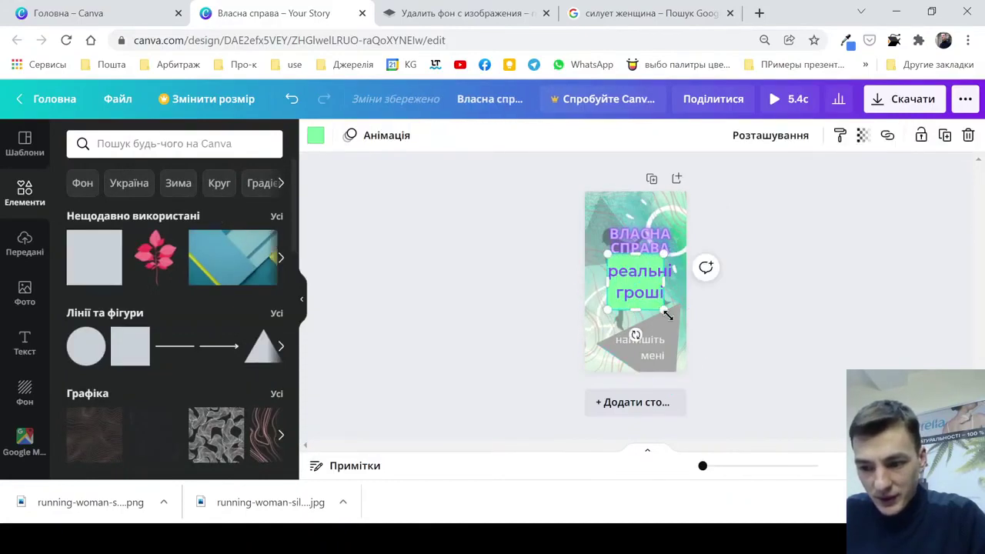
left_click_drag(660, 313, 723, 374)
left_click_drag(667, 312, 634, 260)
left_click(315, 134)
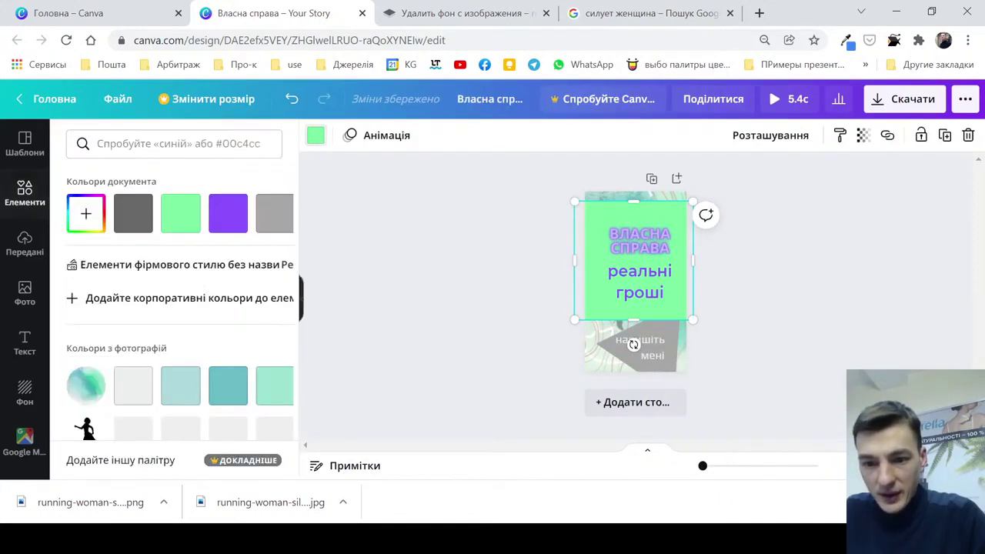
left_click(133, 213)
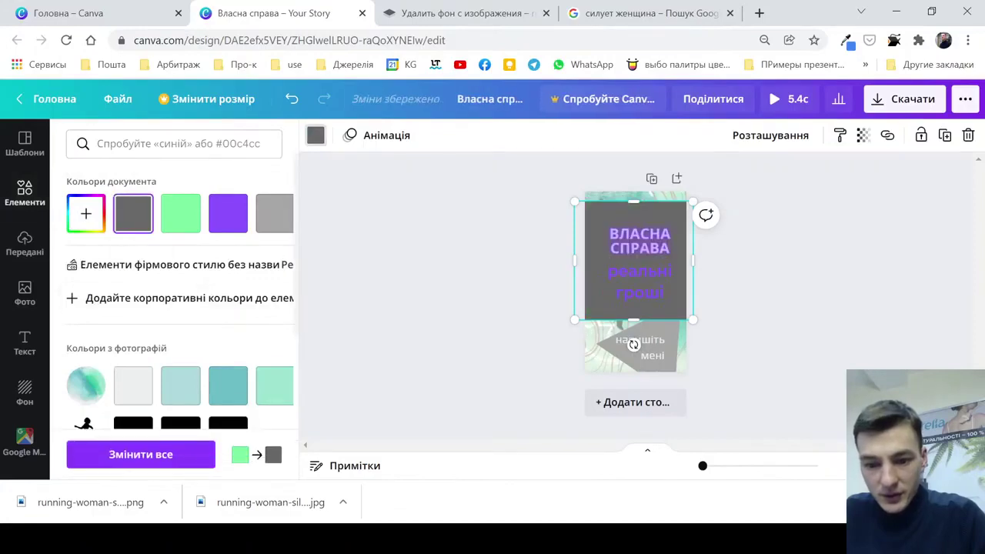
left_click(227, 423)
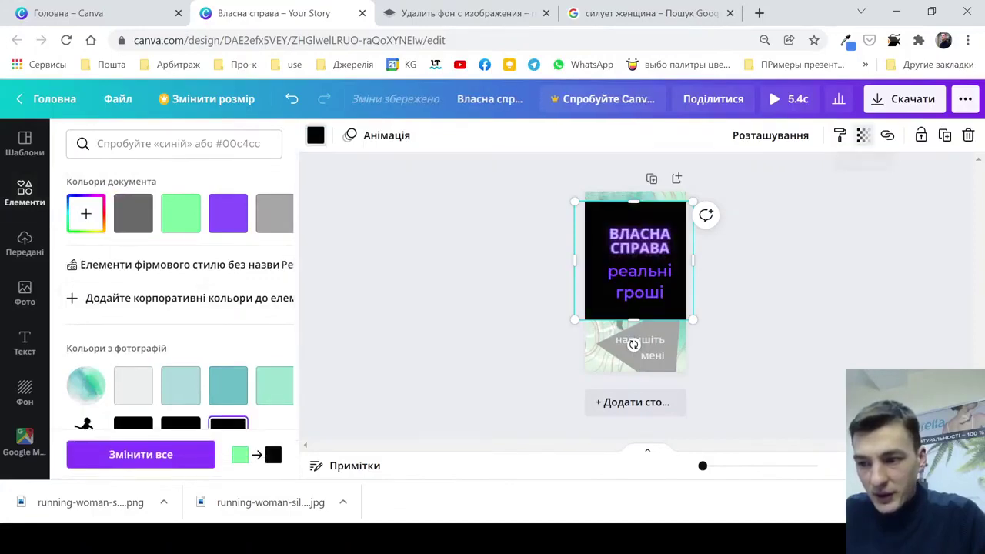
Make the black square semi-transparent and send it behind all other elements
left_click(863, 135)
left_click_drag(815, 177, 759, 177)
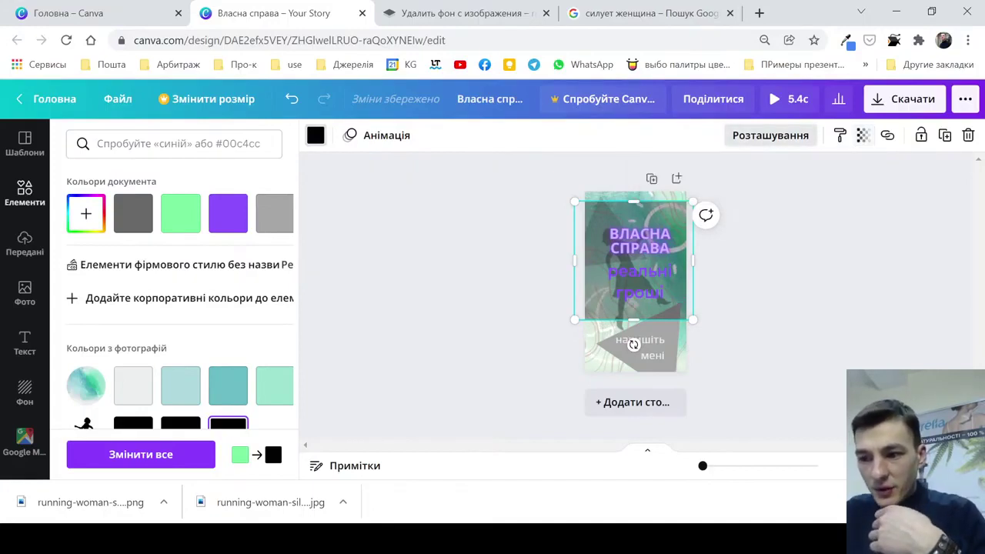
left_click(770, 136)
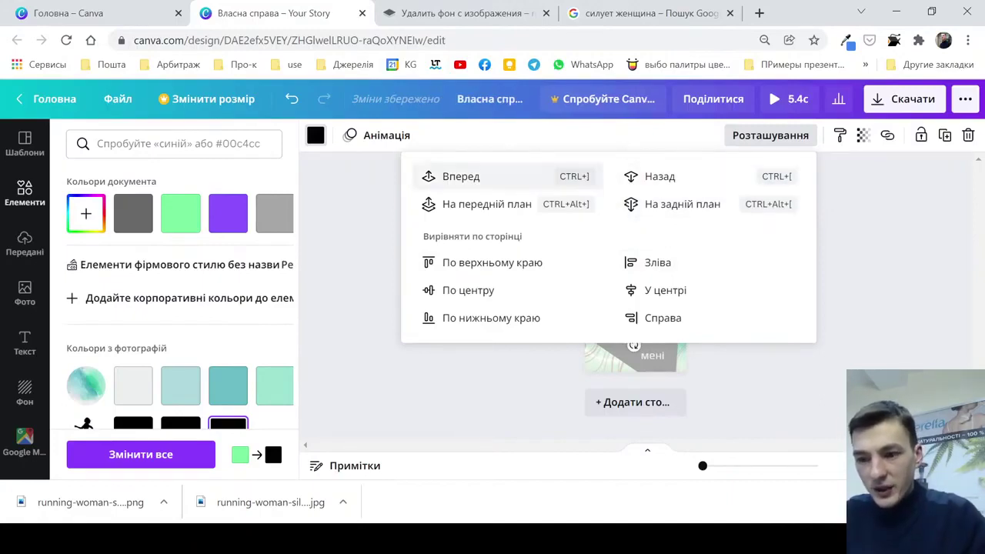
key("ctrl+bracketleft")
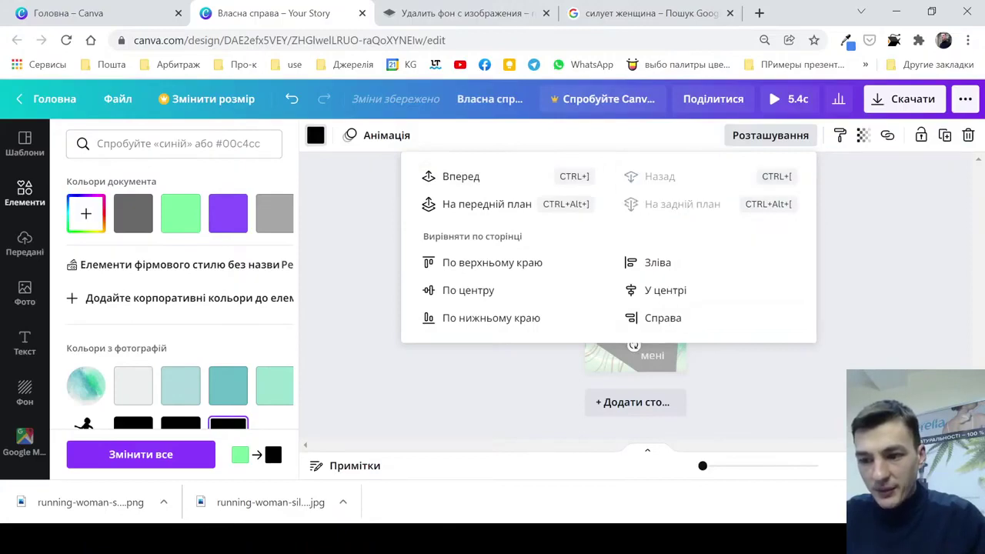
key("Escape")
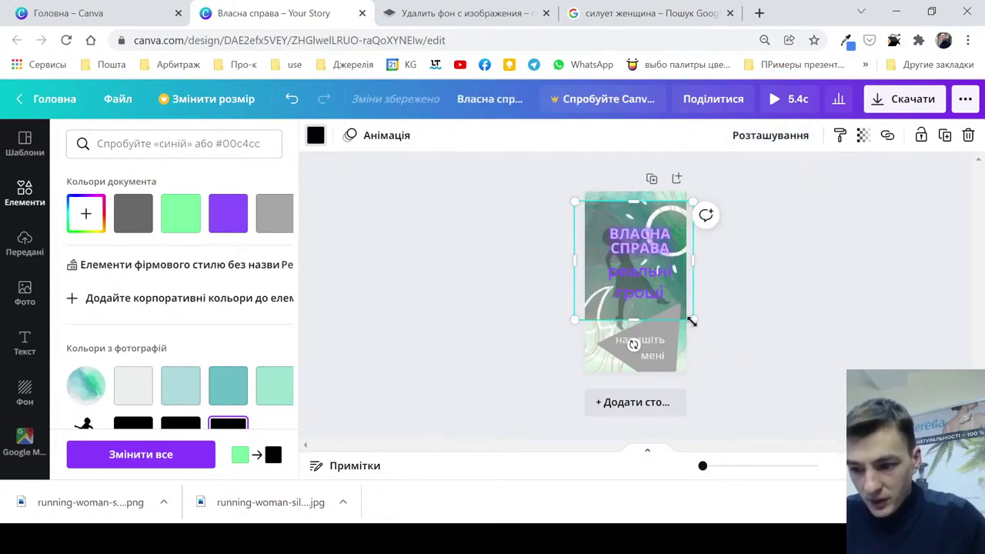
Try the square slightly larger and in purple, and delete it from the page
mouse_move(692, 320)
left_mouse_down()
mouse_move(785, 414)
mouse_move(715, 327)
mouse_move(706, 332)
left_mouse_up()
left_click(649, 300)
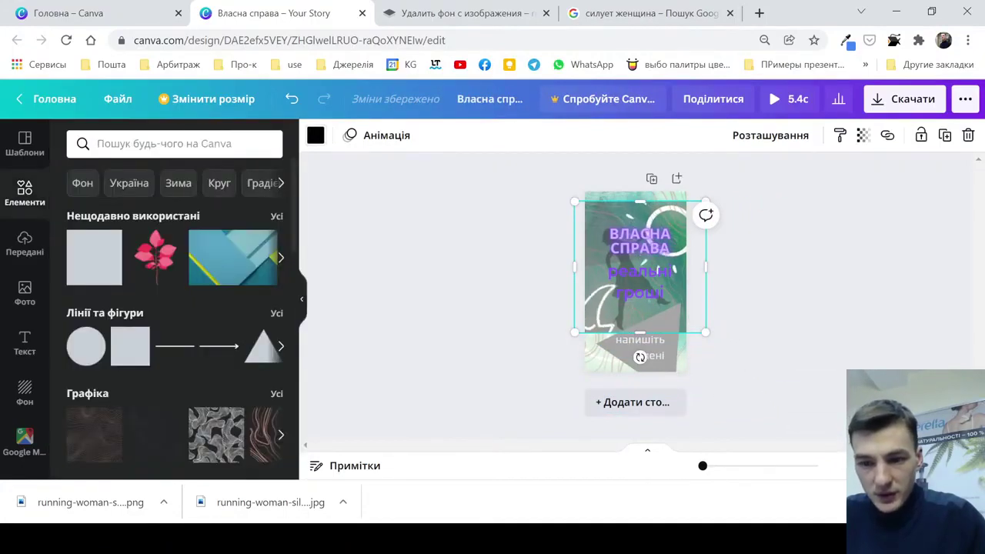
left_click(316, 135)
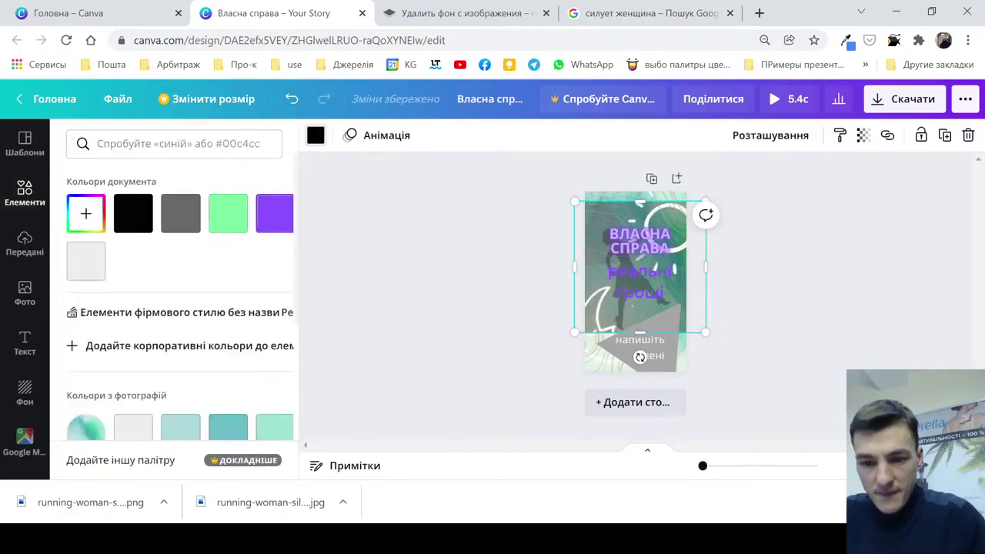
left_click(274, 213)
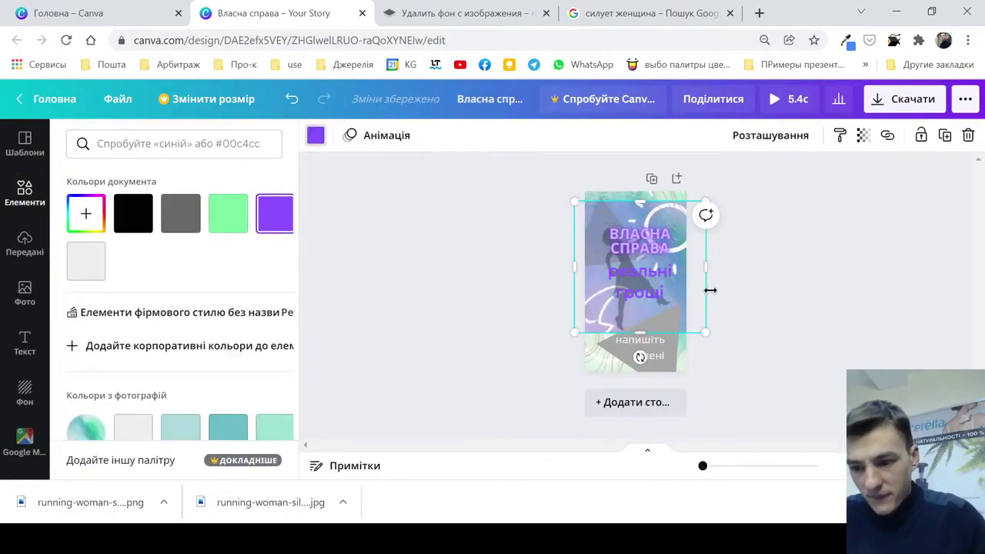
left_click(967, 134)
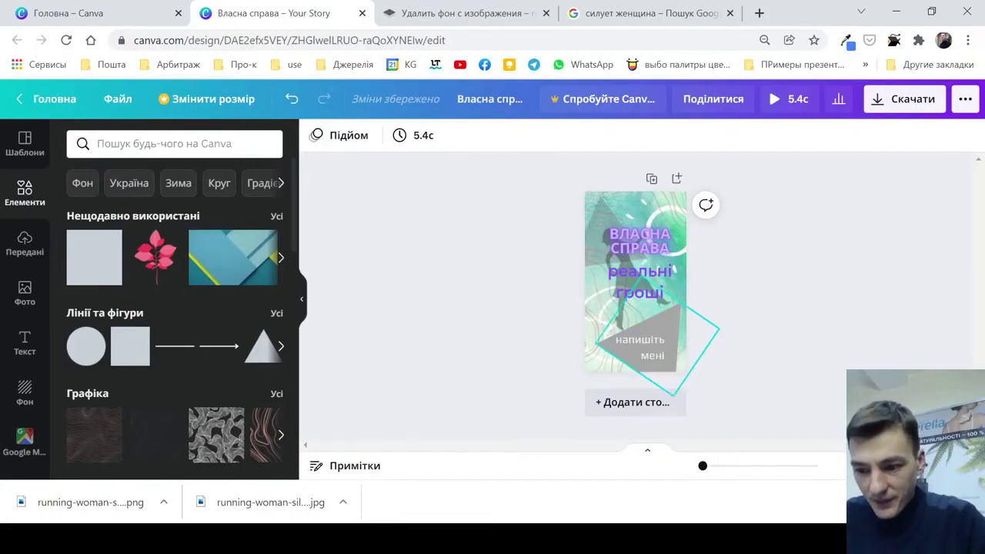
Make the grey triangle behind the "напишіть мені" text semi-transparent
left_click(664, 323)
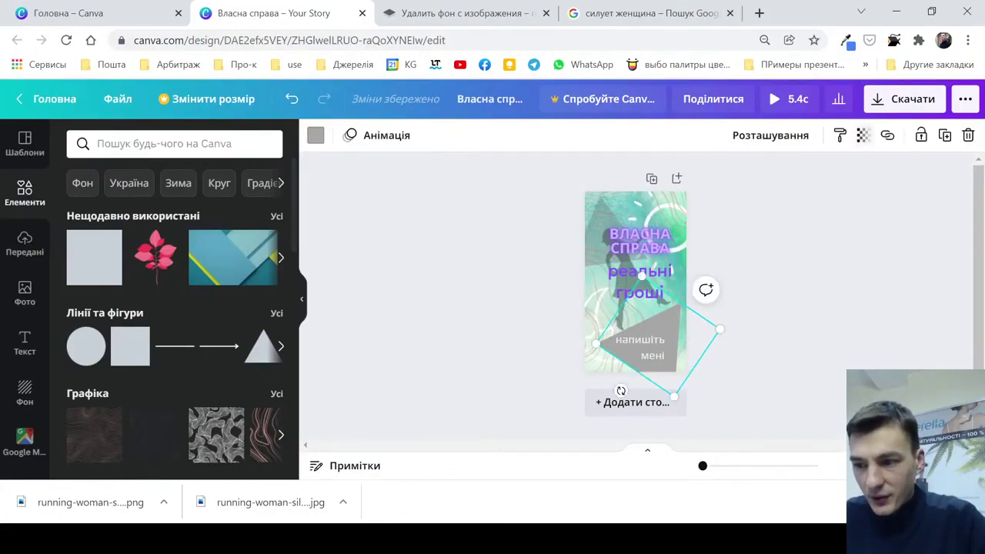
left_click(862, 135)
left_click_drag(816, 176, 776, 177)
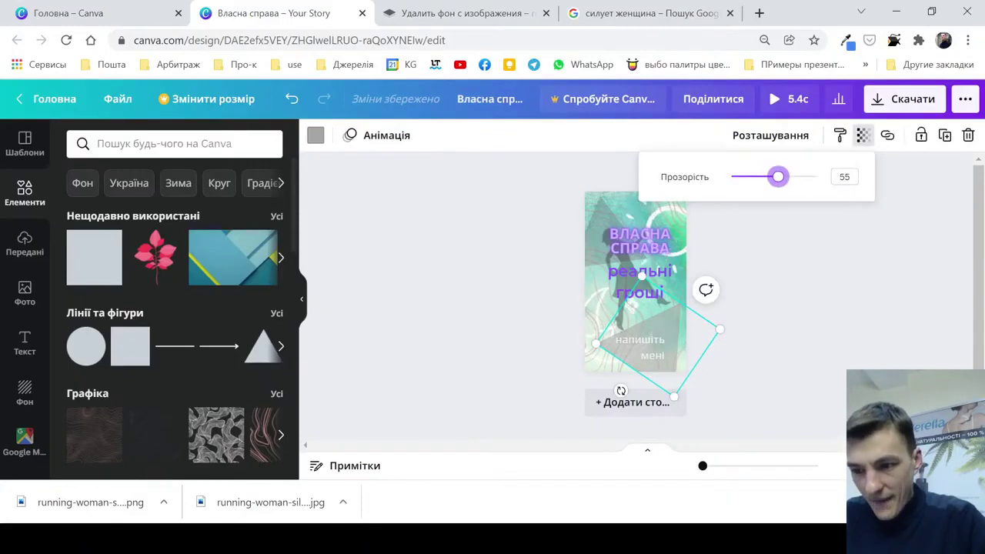
left_click_drag(778, 176, 774, 176)
Recolour the triangle behind "напишіть мені" with the light grey from the background photo's palette
left_click(316, 134)
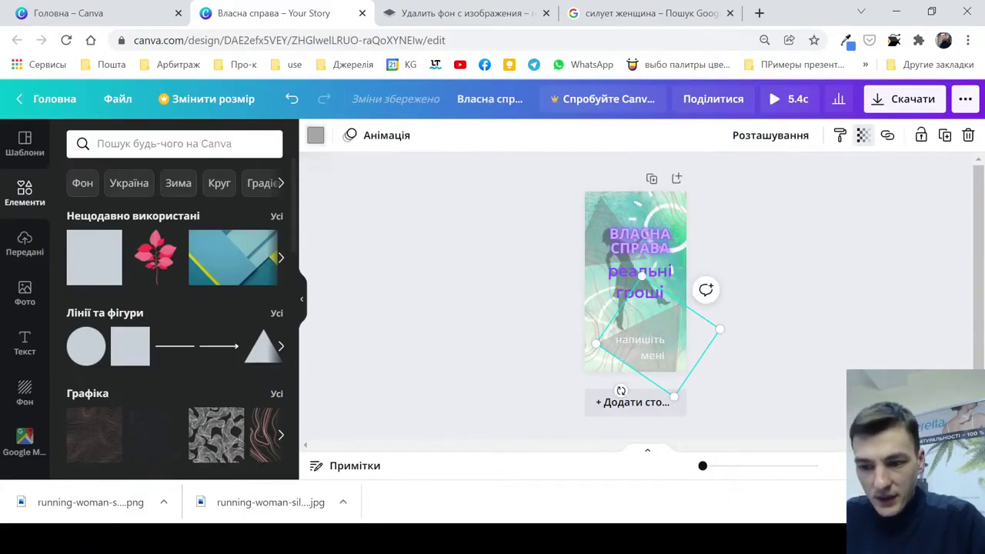
left_click(315, 135)
scroll(133, 292, "down", 3)
scroll(133, 292, "up", 3)
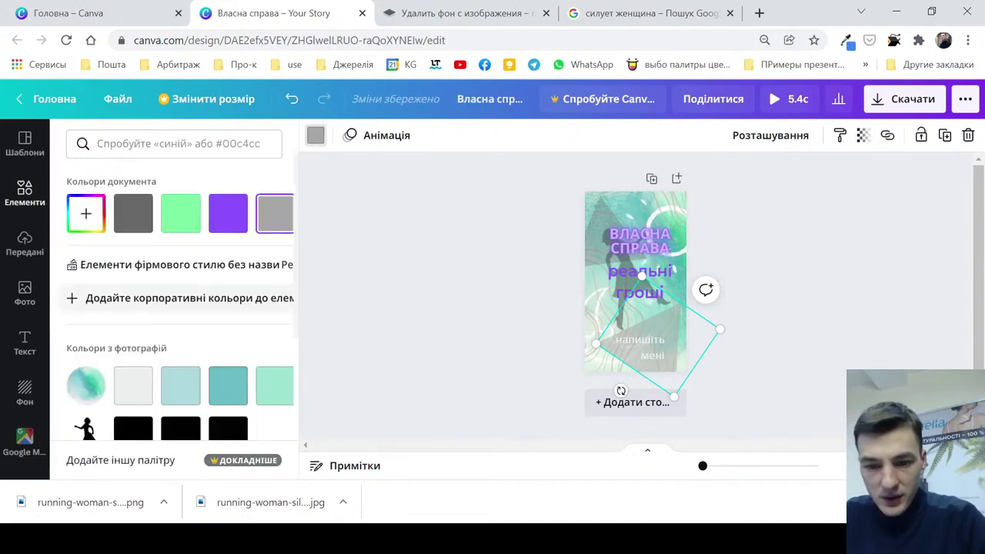
left_click(133, 385)
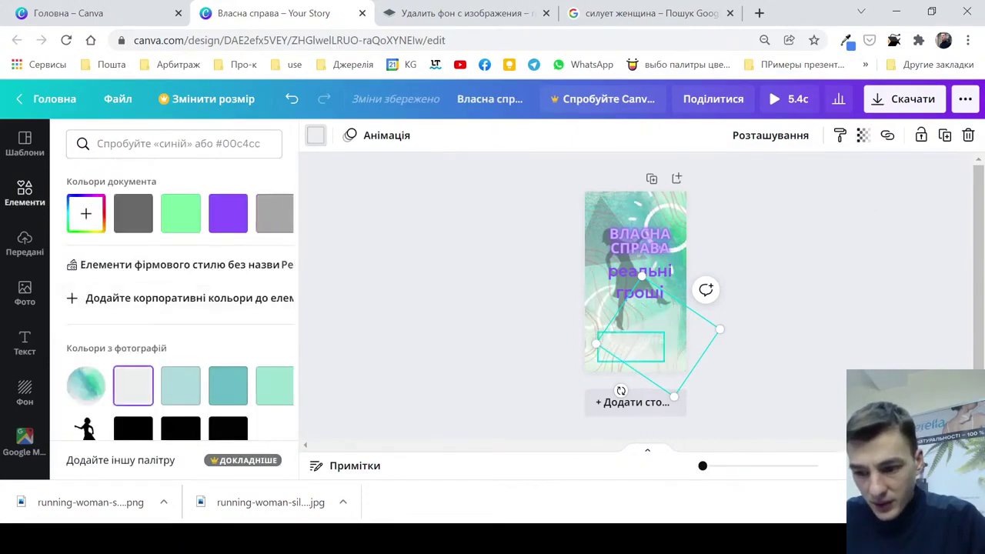
Change the "напишіть мені" text colour to black
left_click(631, 346)
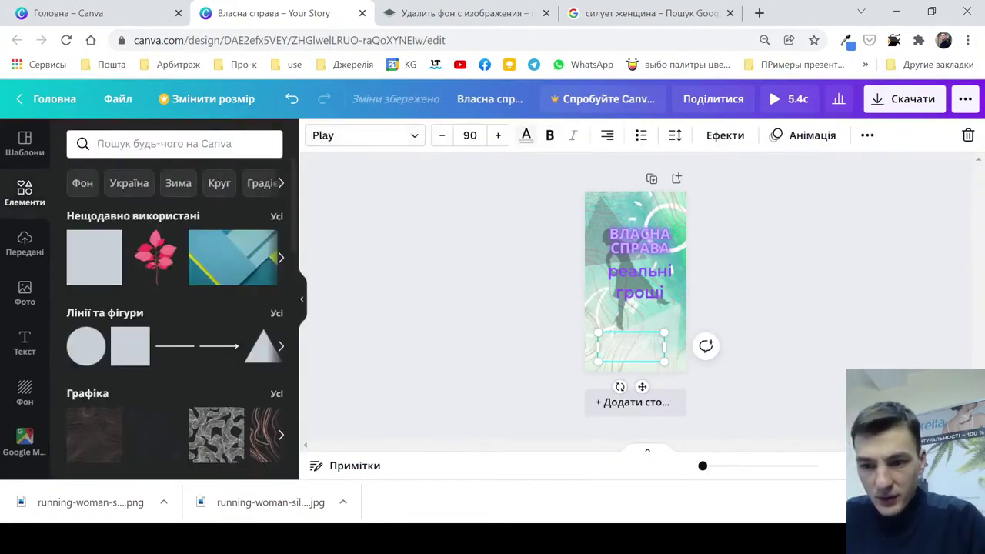
left_click(526, 135)
scroll(183, 308, "down", 3)
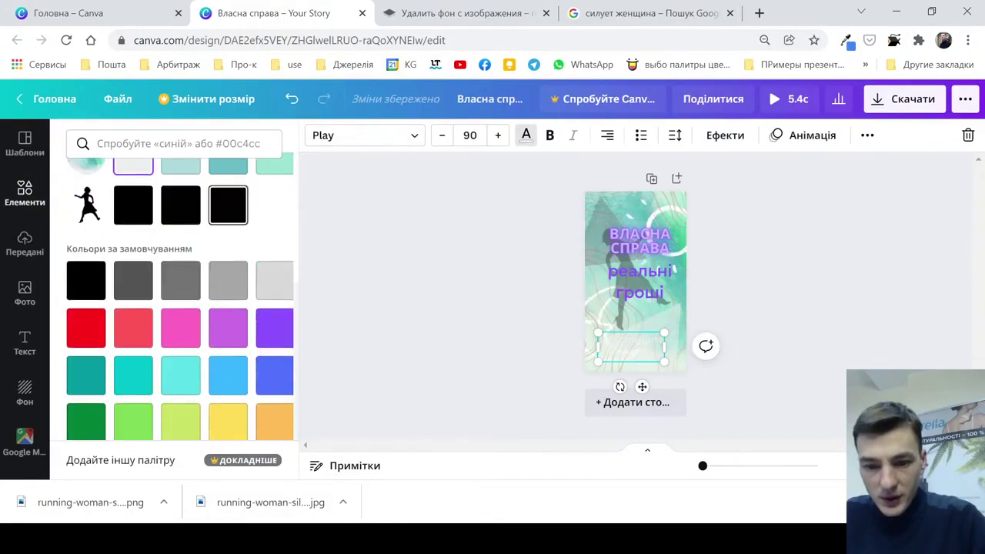
left_click(228, 204)
key("Escape")
key("Escape")
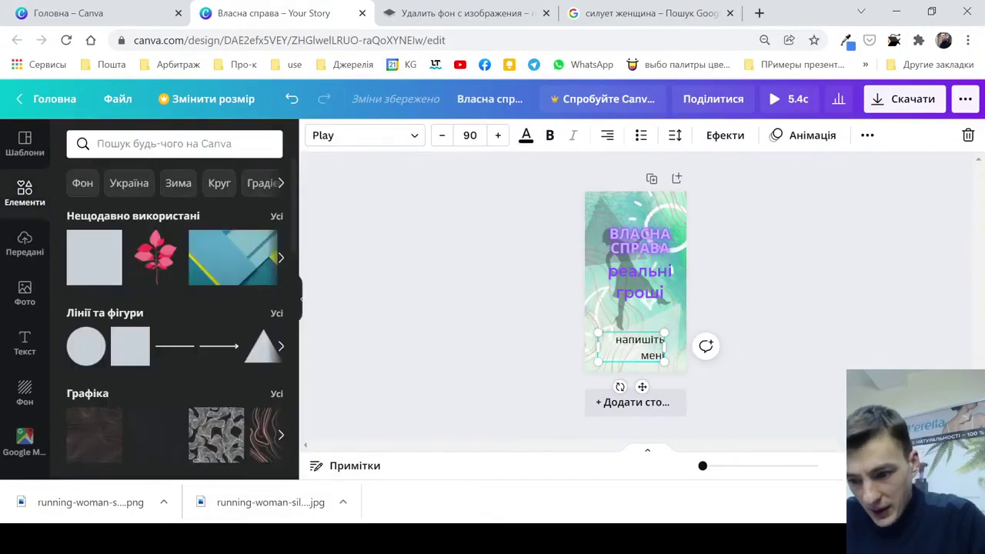
Apply the Зсув text animation from the Прості написи group to the "напишіть мені" text
left_click(630, 347)
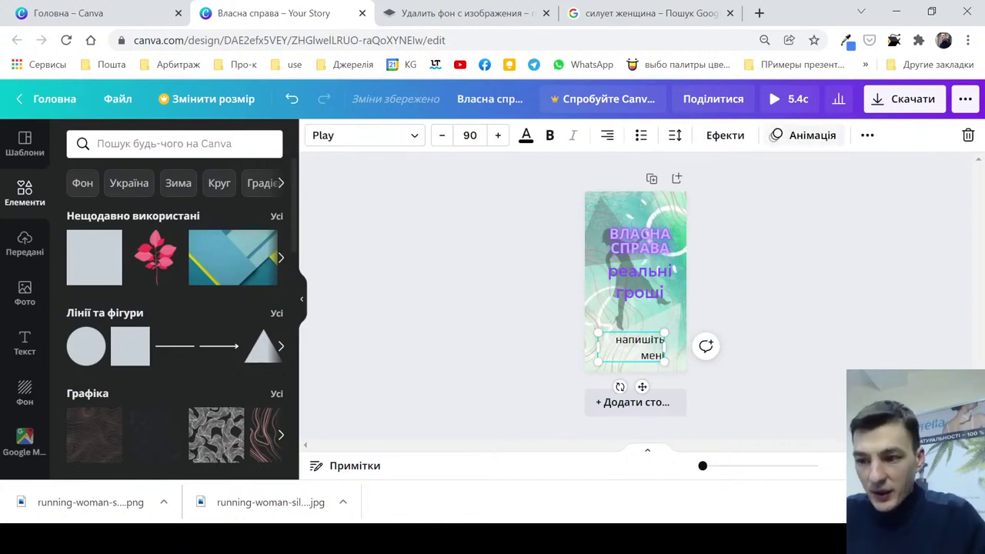
left_click(804, 134)
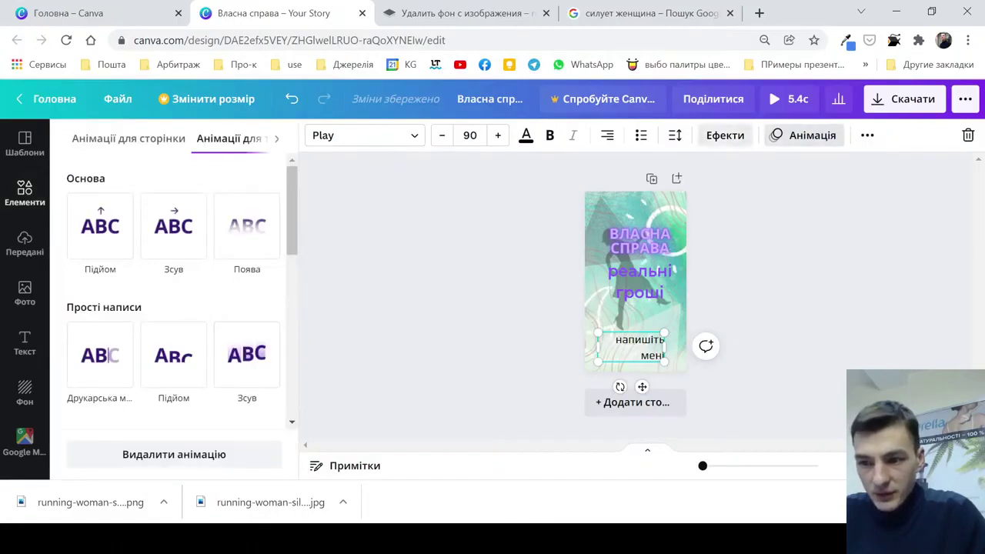
left_click(724, 135)
left_click(777, 136)
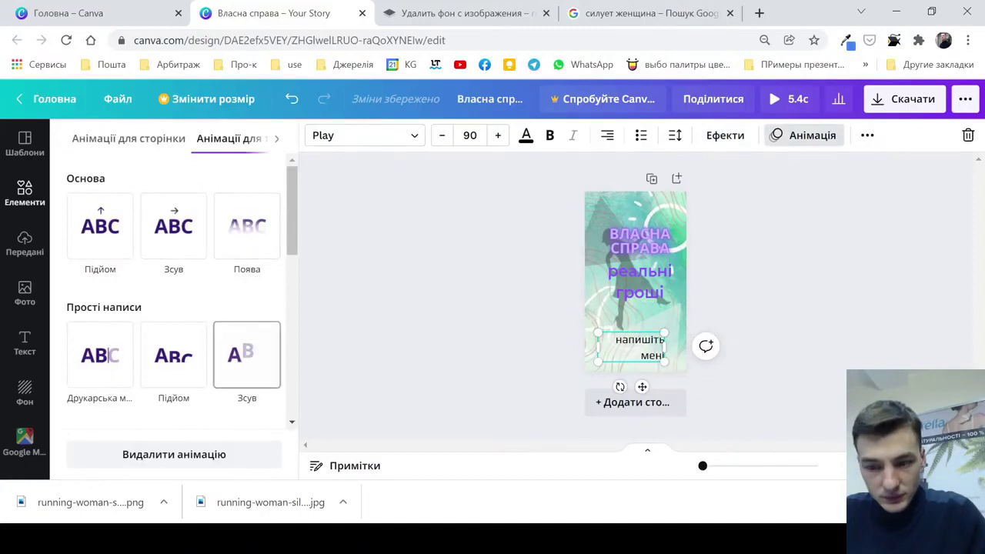
left_click(246, 355)
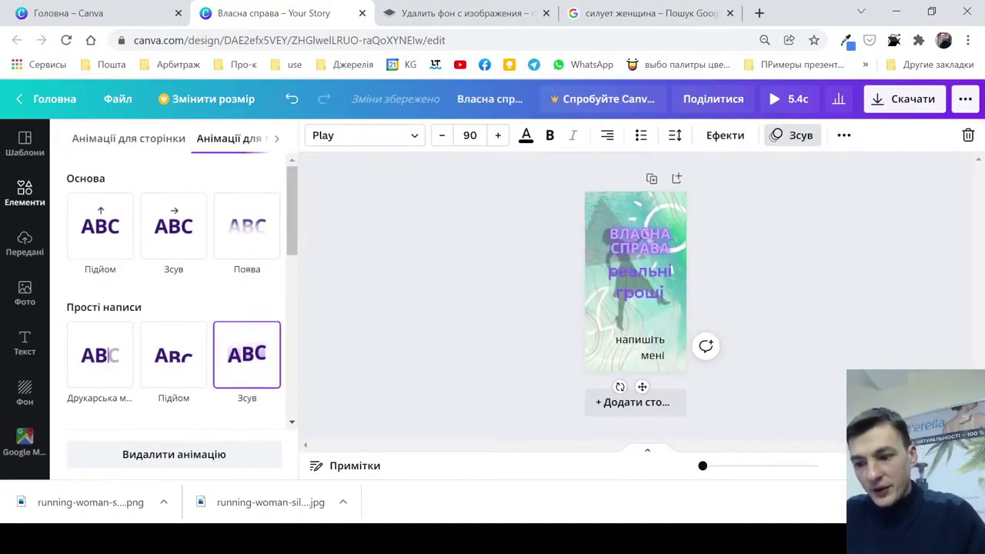
key("Escape")
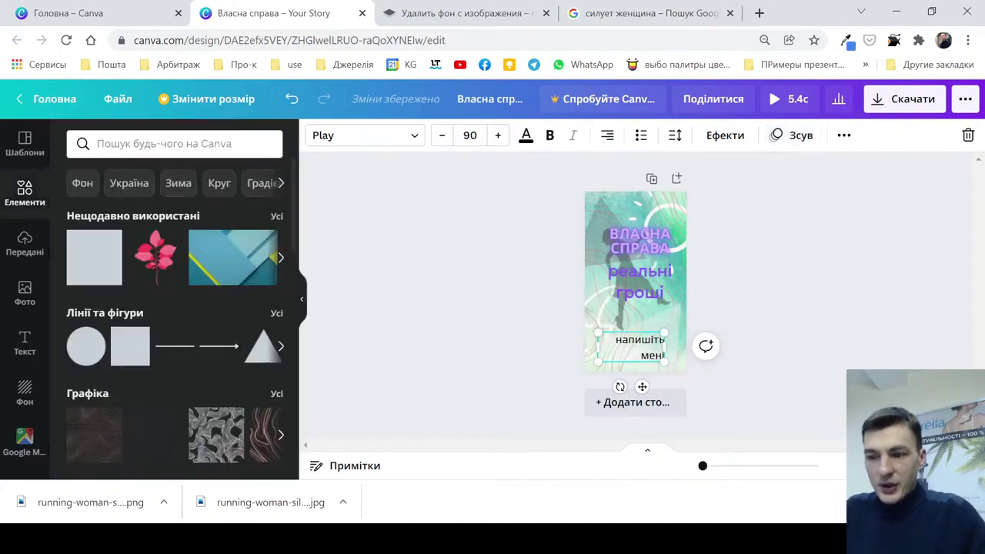
key("Escape")
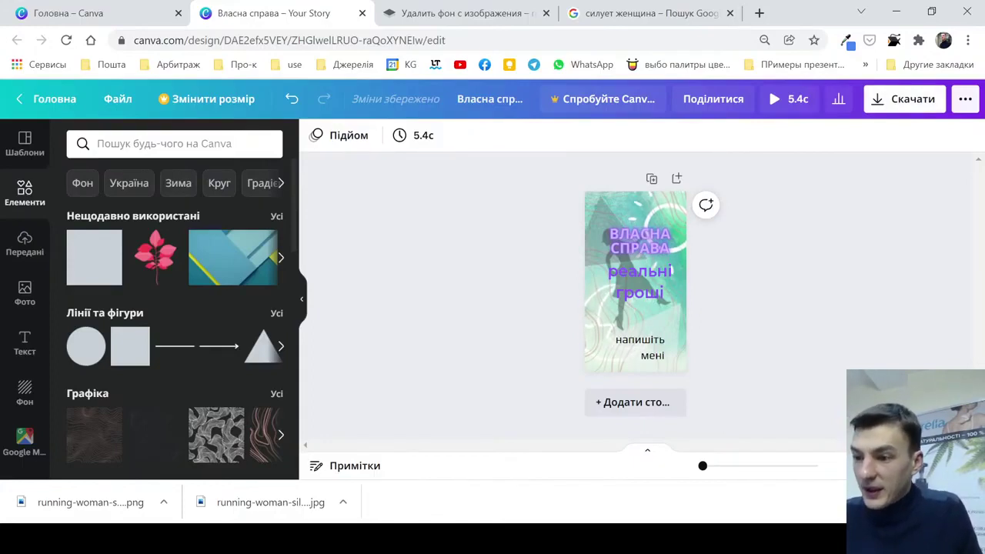
Download the story as a GIF file
left_click(904, 98)
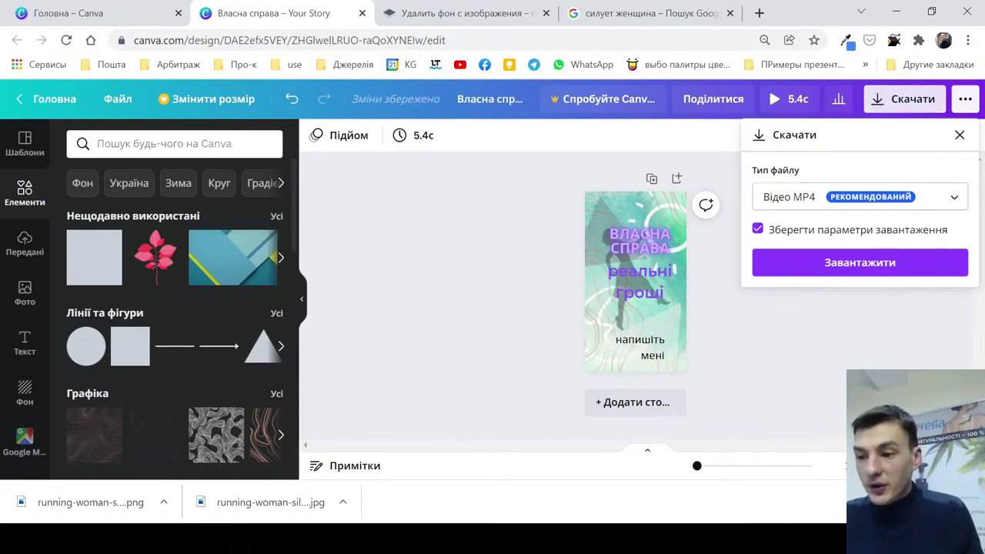
left_click(859, 196)
scroll(846, 246, "down", 1)
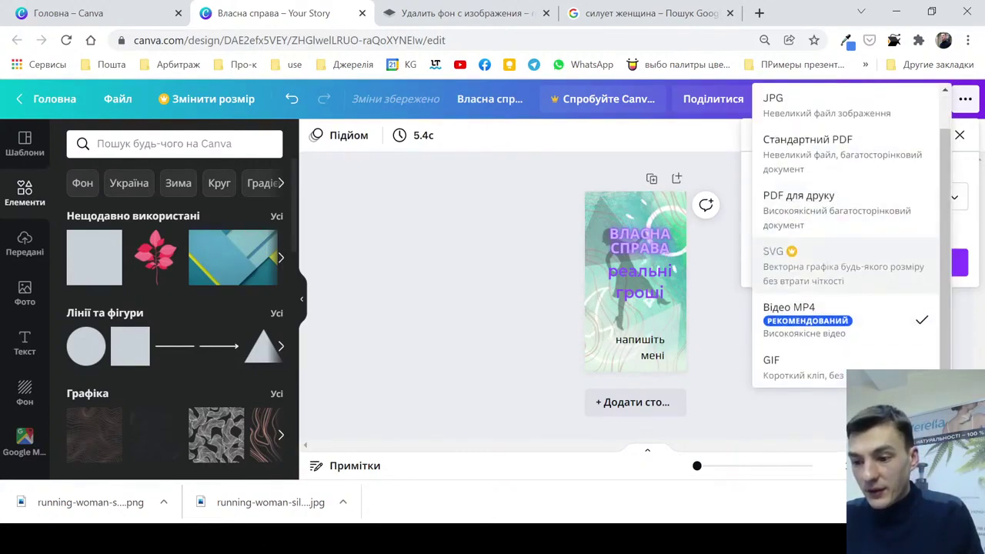
left_click(844, 366)
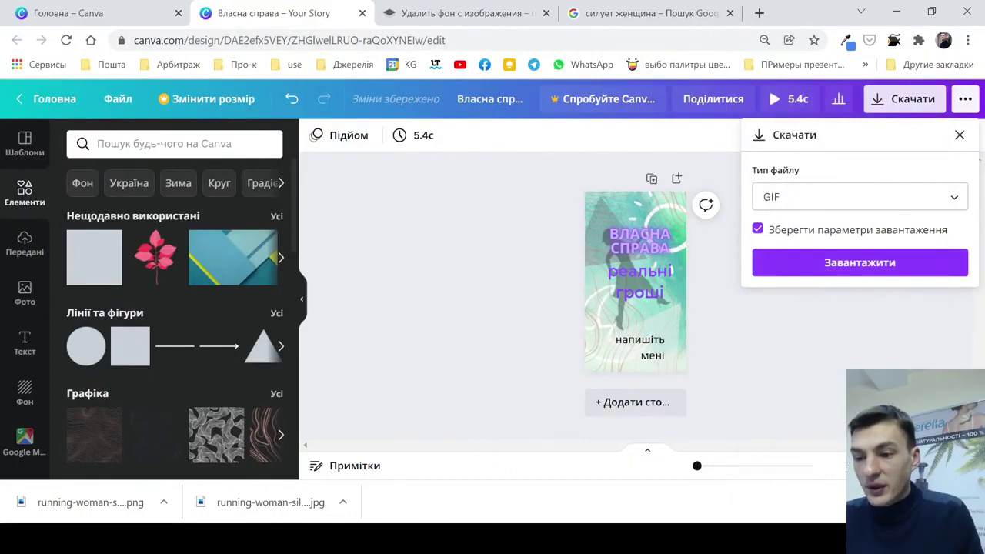
left_click(860, 262)
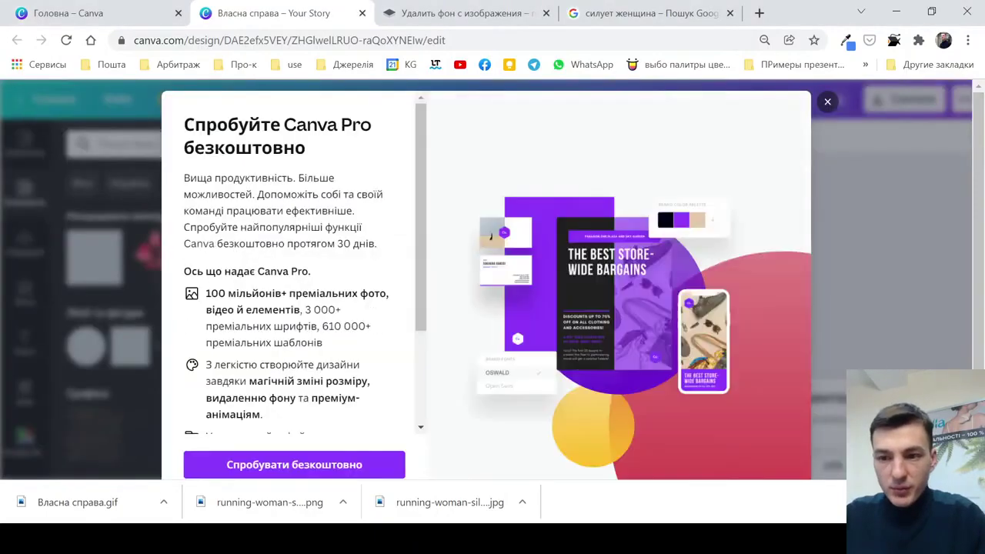
Search Google Images for "суперсила jerelia", reusing the browser tab with the earlier silhouette search
key("ctrl+Tab")
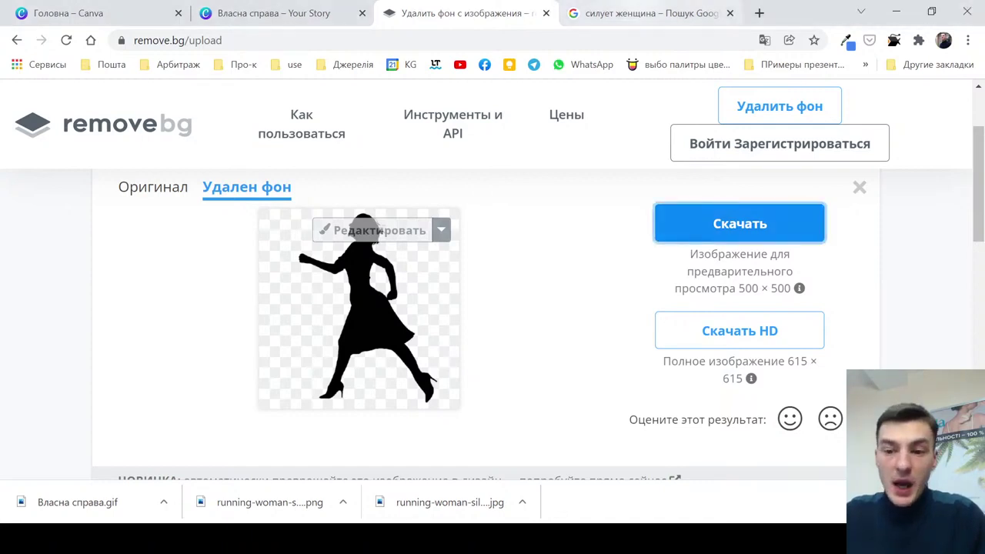
key("ctrl+Tab")
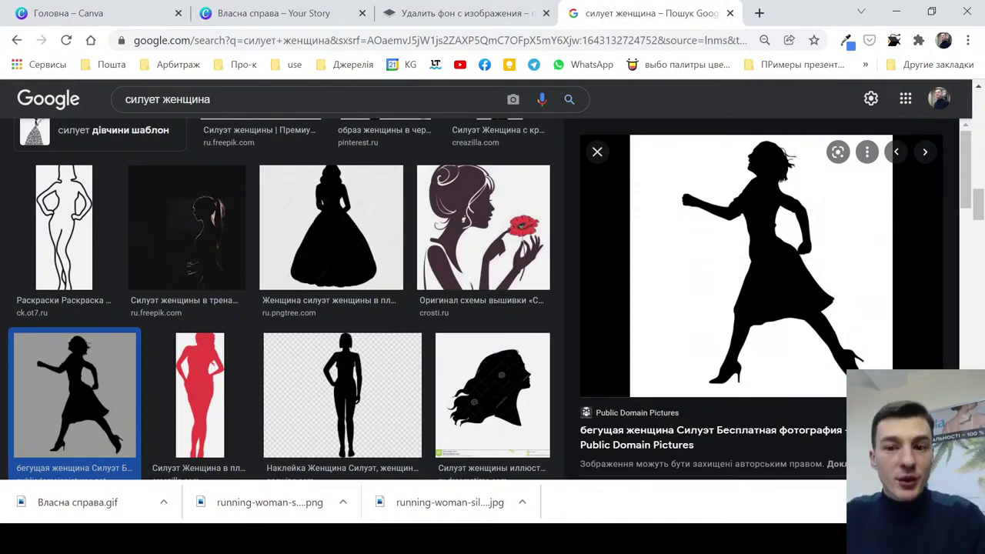
key("ctrl+l")
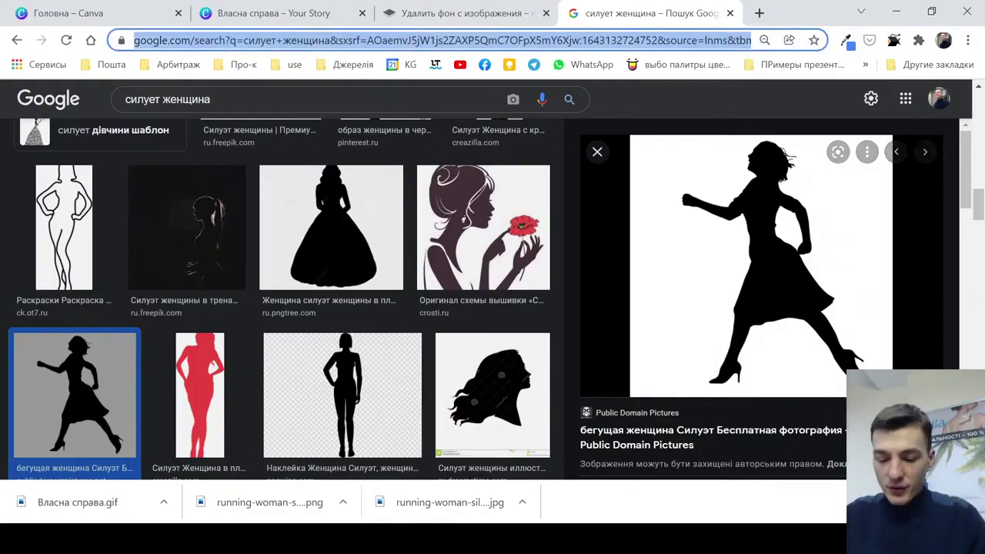
type("супе")
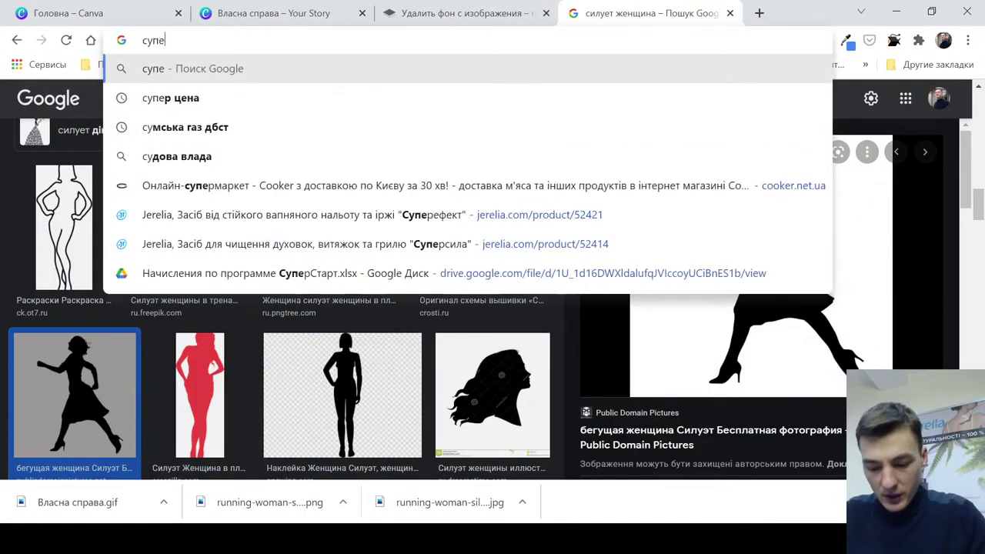
type("рсила")
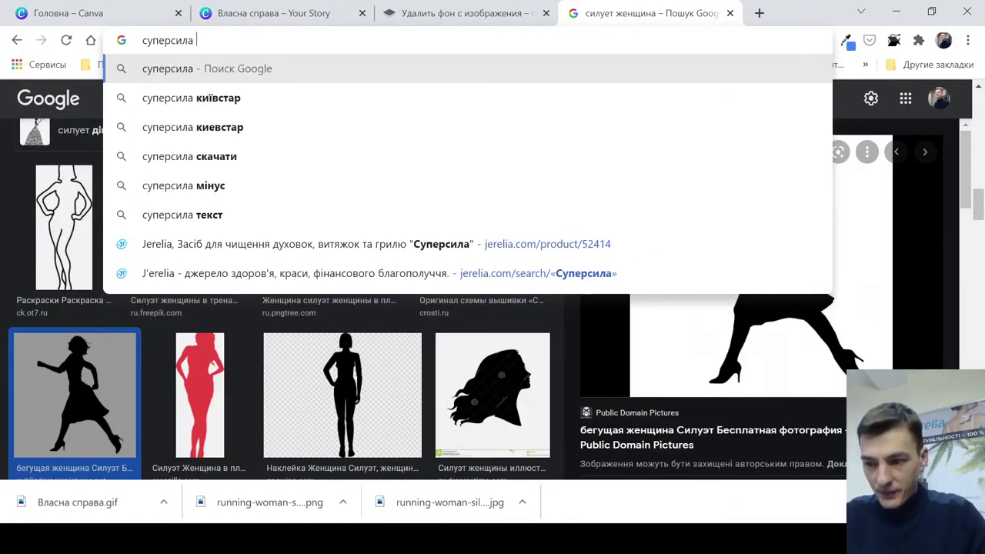
type(" jerel")
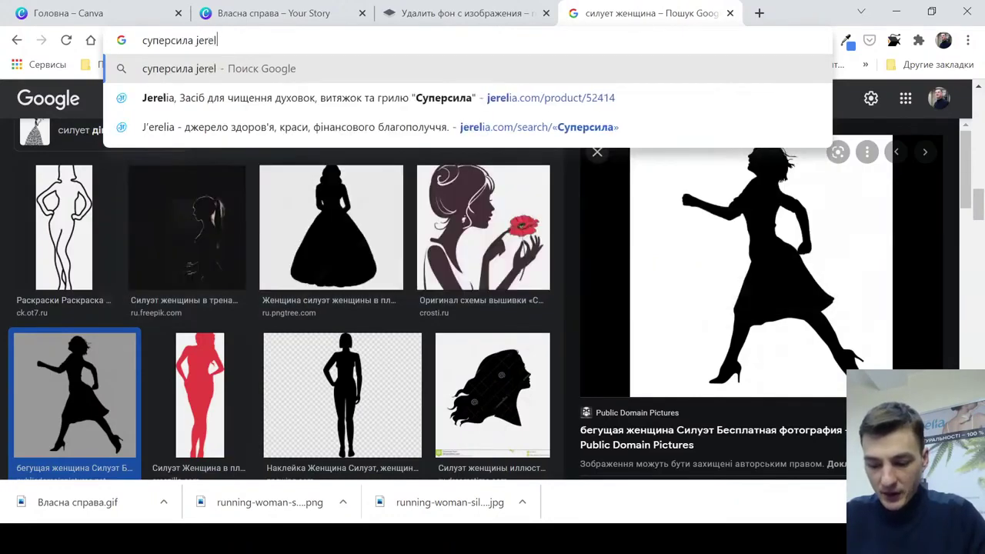
type("ia")
key("Return")
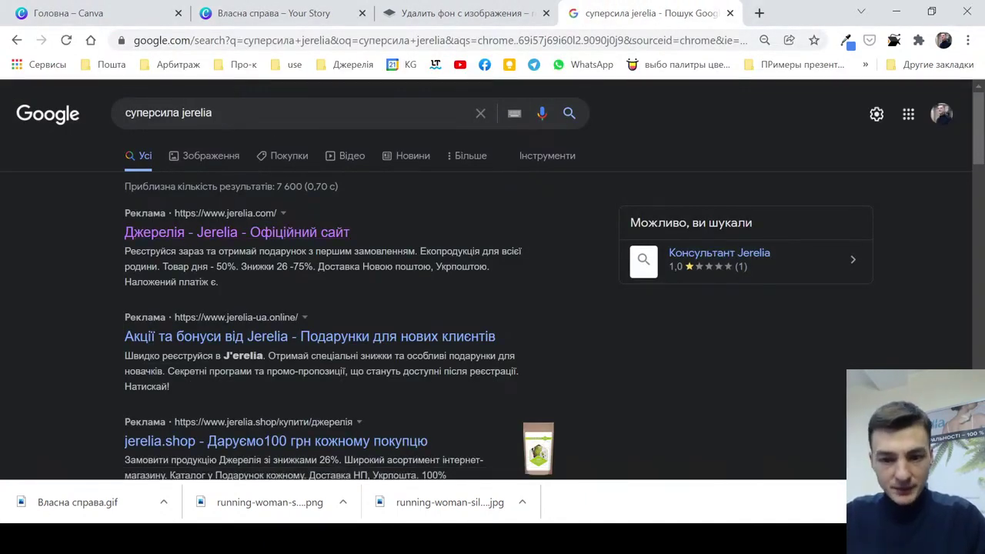
left_click(204, 155)
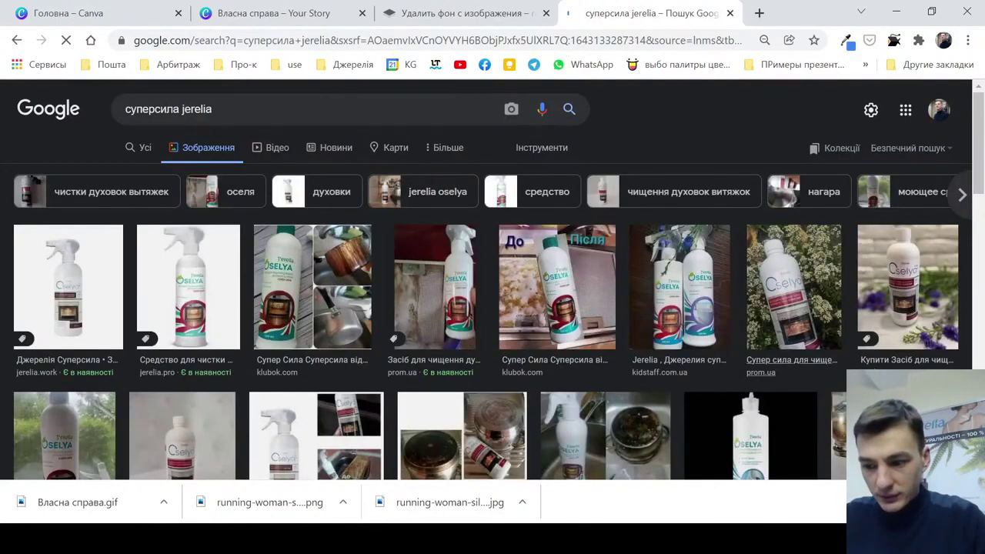
Find the Jerelia "Суперсила" bottle picture with a transparent background among the image results and save it as jerelia_52414_1.png
scroll(461, 254, "down", 3)
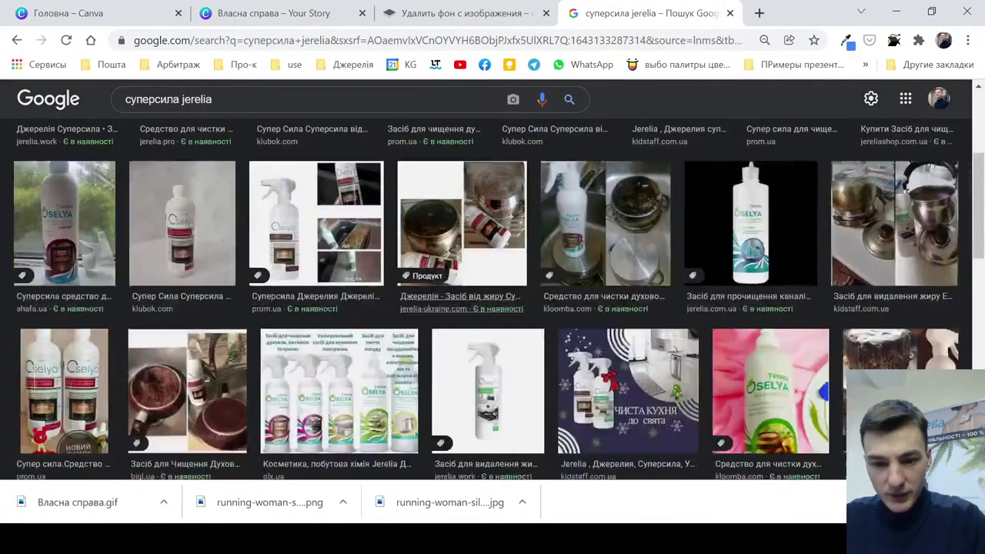
scroll(461, 295, "down", 3)
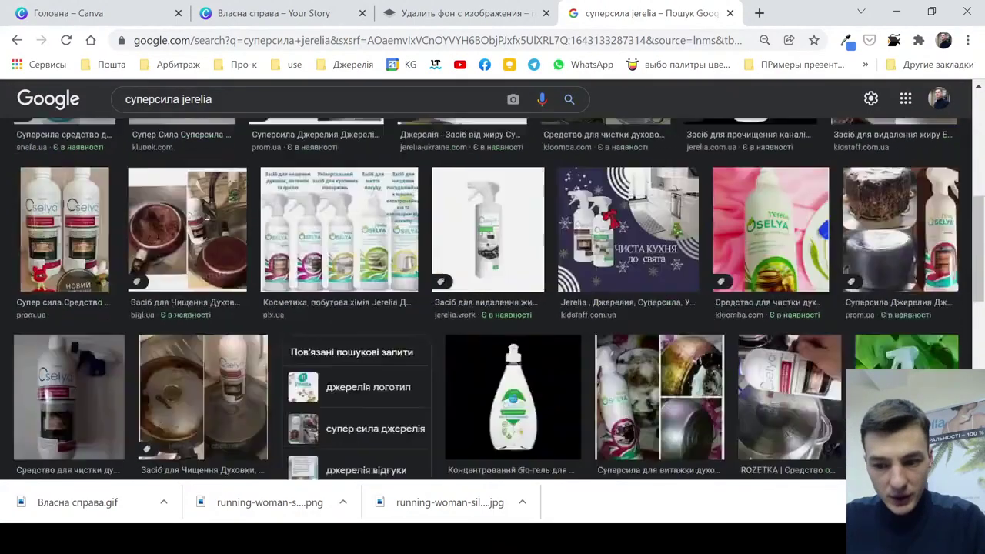
scroll(462, 296, "down", 5)
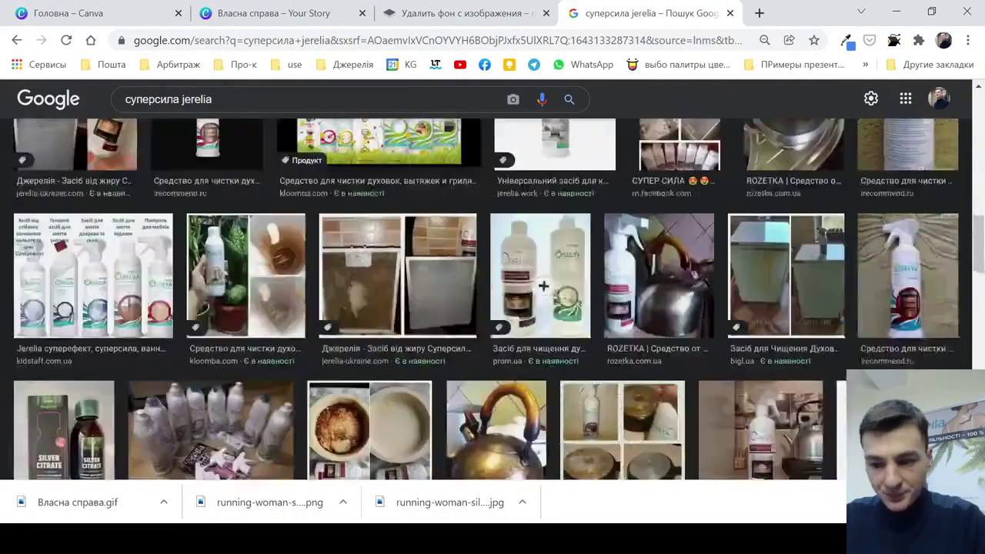
scroll(543, 215, "down", 7)
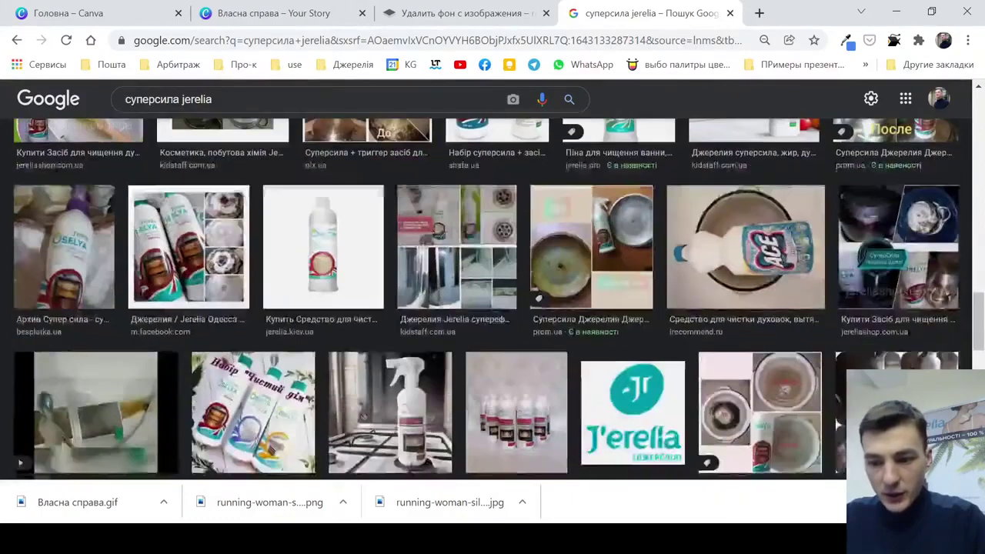
scroll(835, 418, "down", 7)
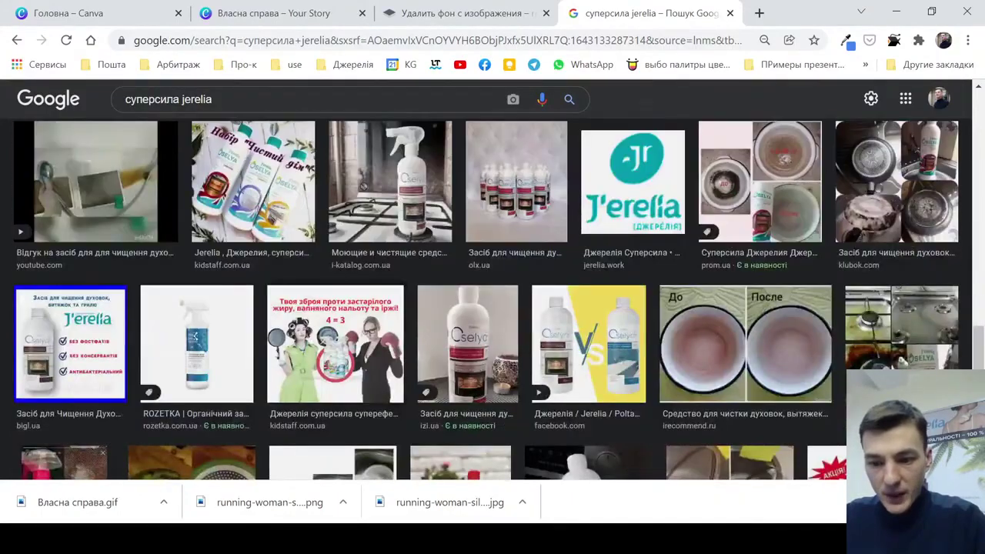
scroll(835, 187, "up", 3)
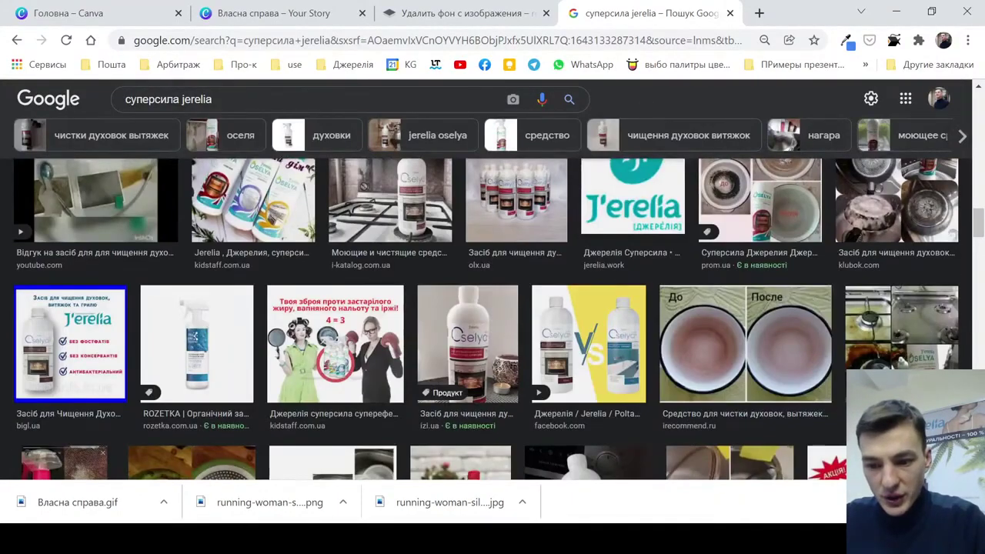
middle_click(835, 187)
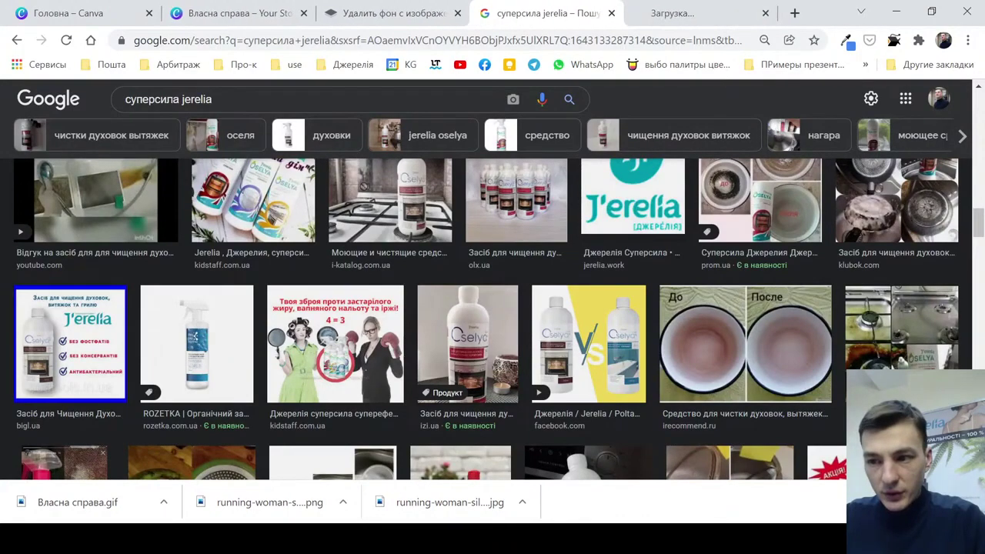
key("ctrl+Tab")
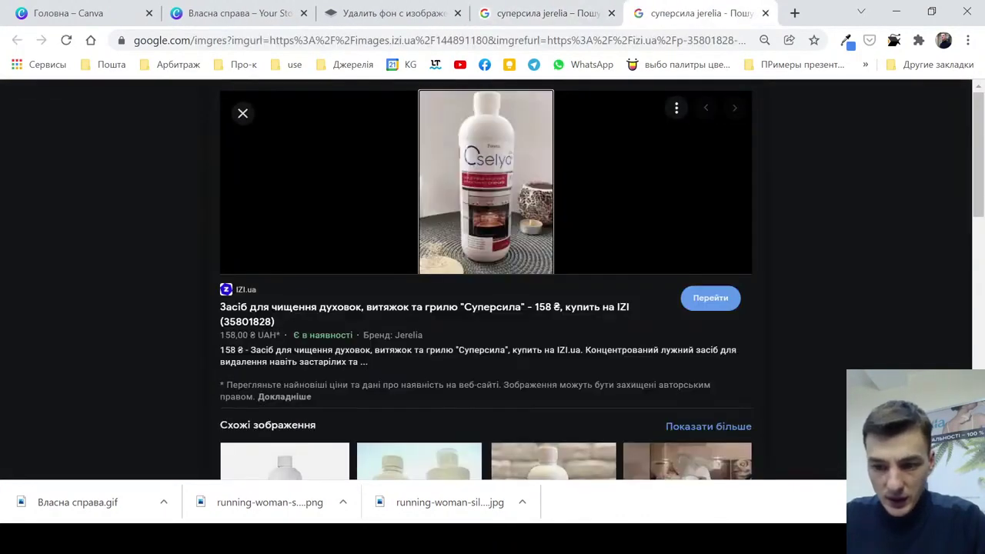
scroll(419, 315, "down", 3)
left_click(284, 276)
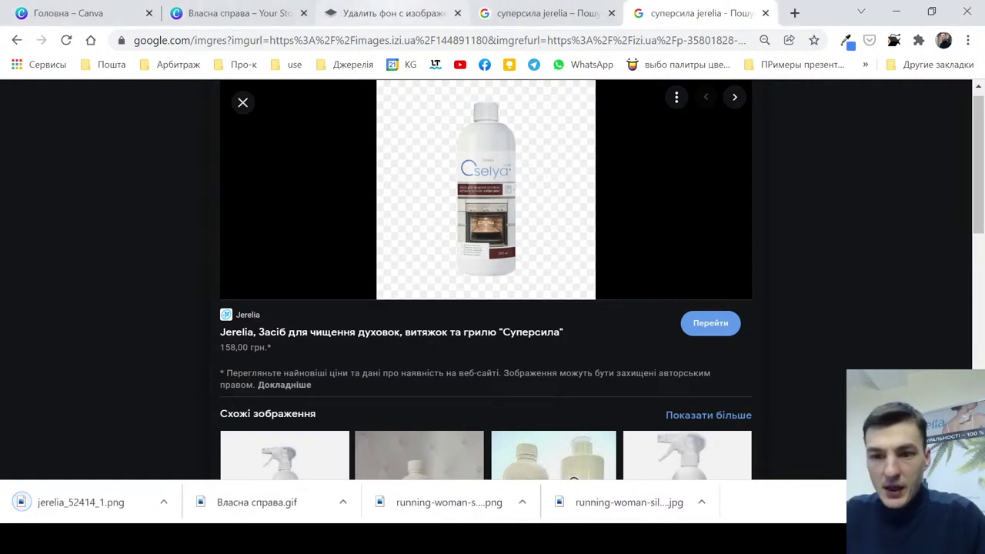
Switch to remove.bg, remove the background from the bottle picture jerelia_52414_1.png, and download the 500 × 500 result
left_click(393, 13)
key("alt+Left")
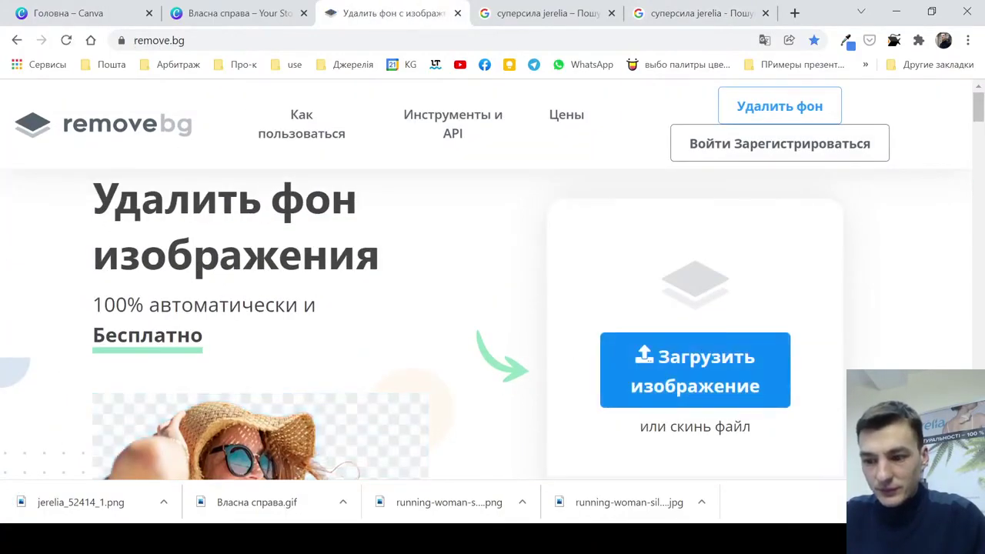
left_click(695, 370)
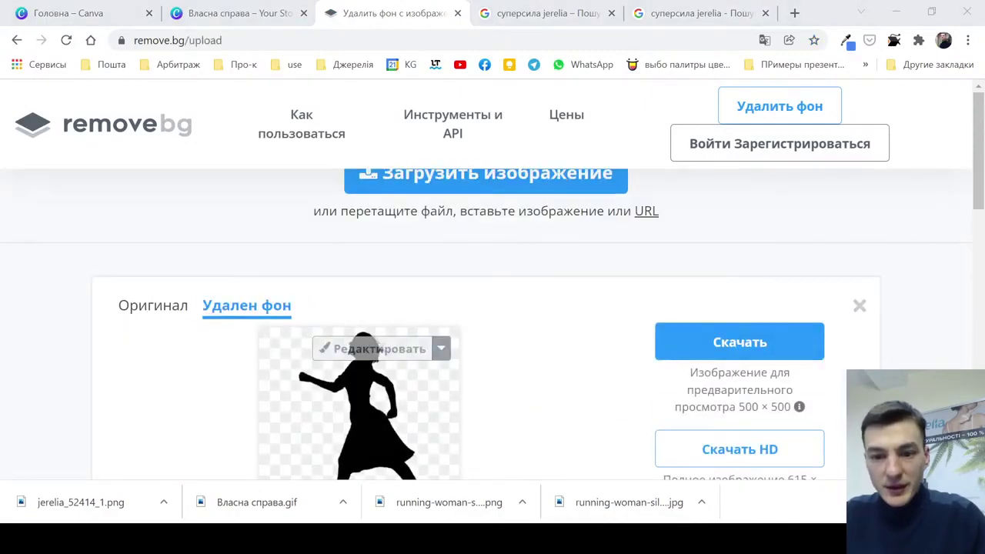
key("alt+Tab")
key("ctrl+v")
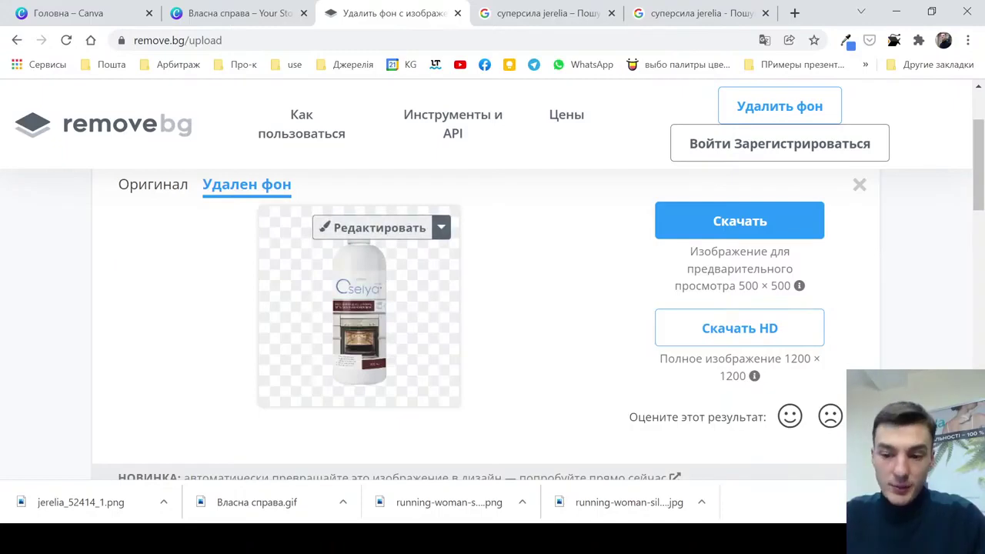
left_click(739, 220)
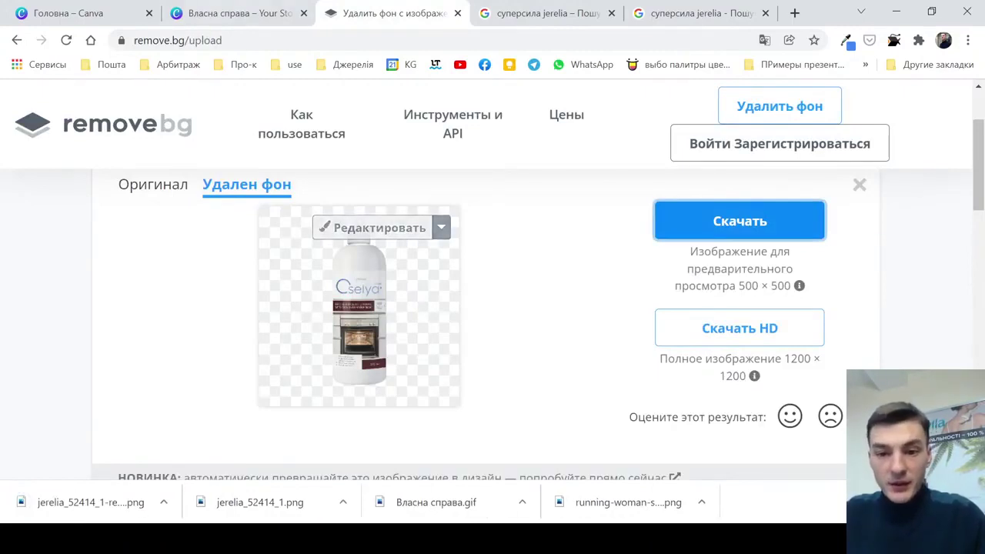
Switch to the Canva story "Власна справа", dismiss the Canva Pro offer and apply the orange "FREE COFFEE UPSIZE" animated story template
left_click(237, 13)
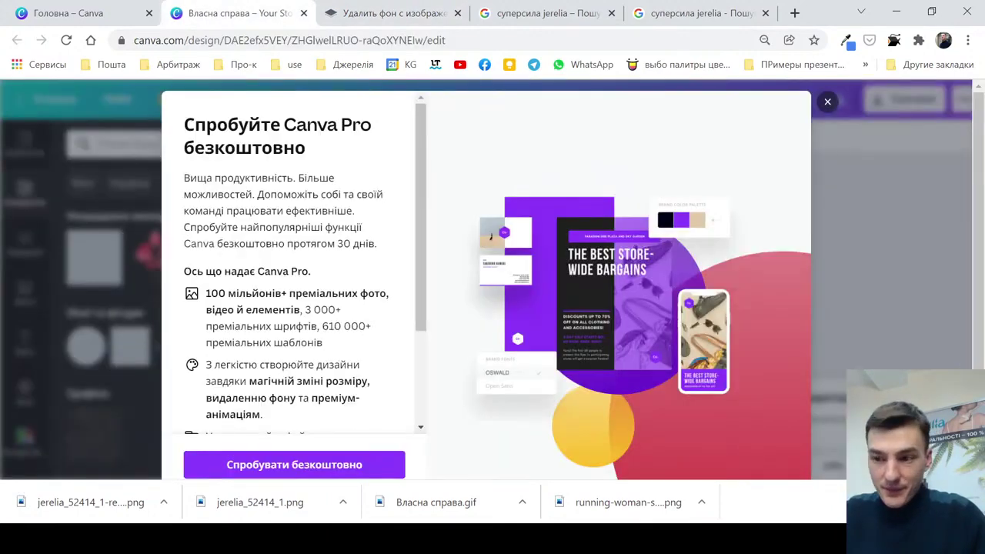
left_click(827, 101)
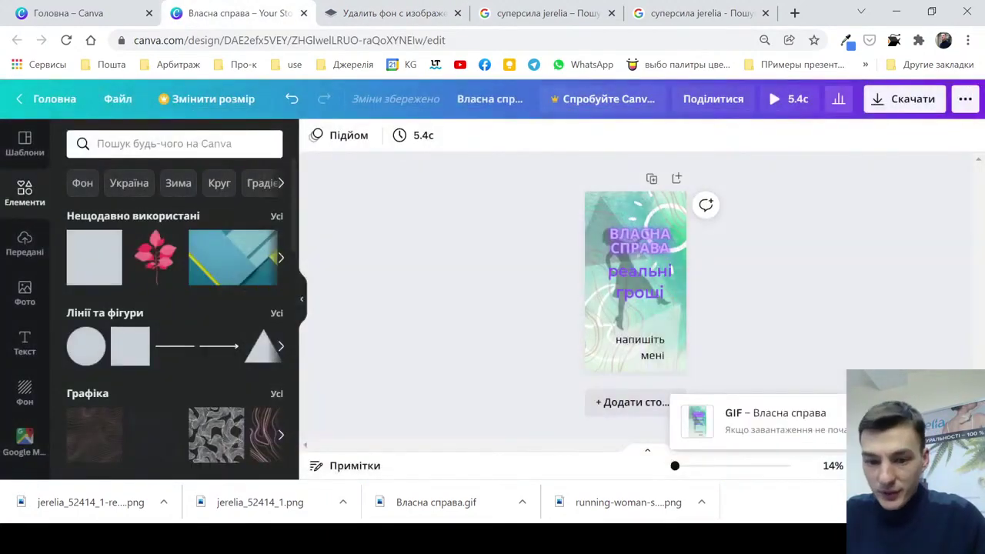
left_click(25, 144)
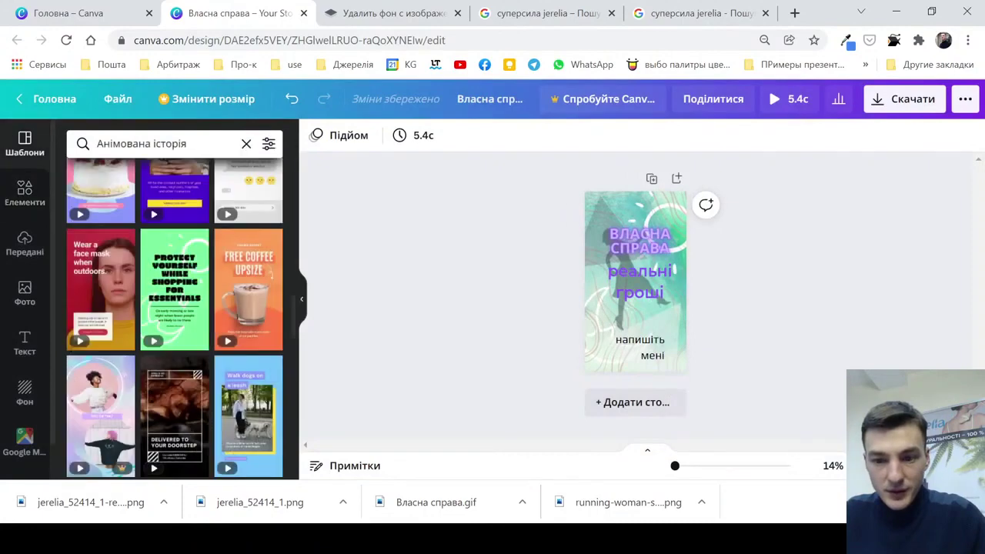
scroll(174, 323, "down", 3)
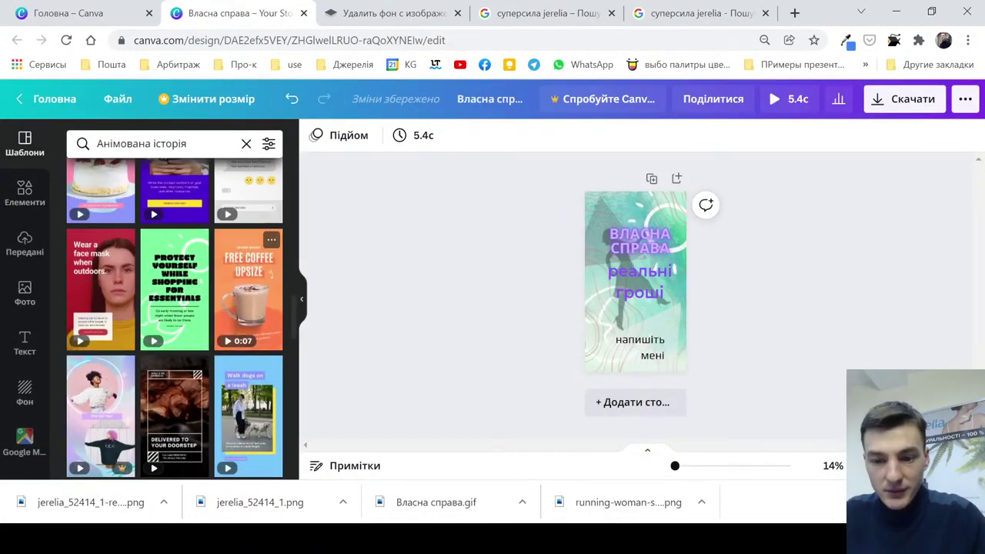
left_click(247, 292)
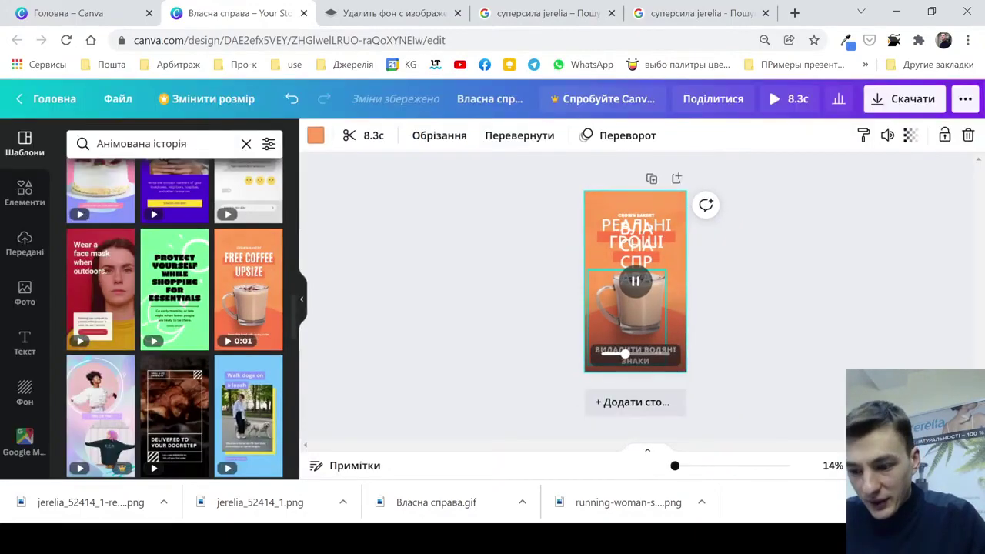
Delete the coffee cup picture from the orange story page
left_click_drag(674, 465, 676, 465)
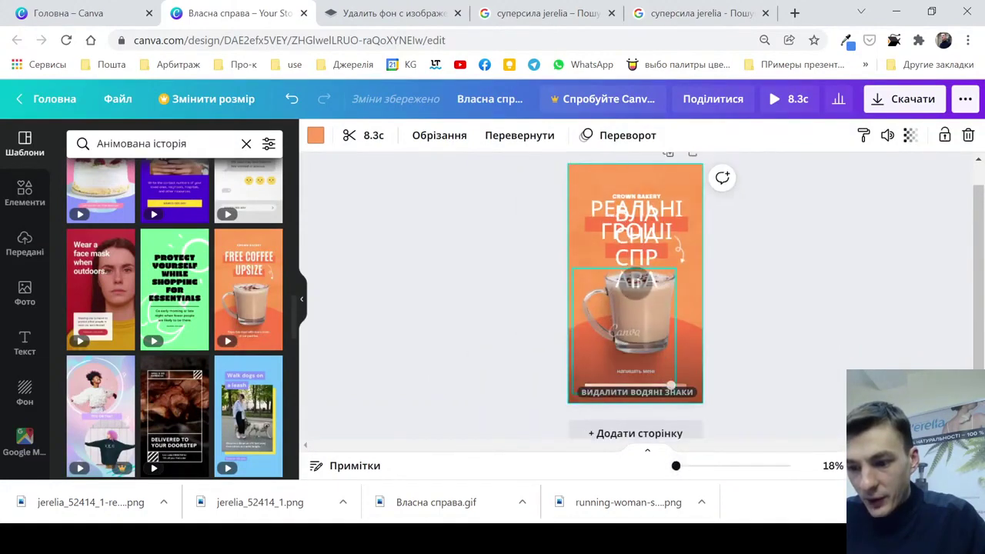
left_click(624, 331)
left_click(968, 136)
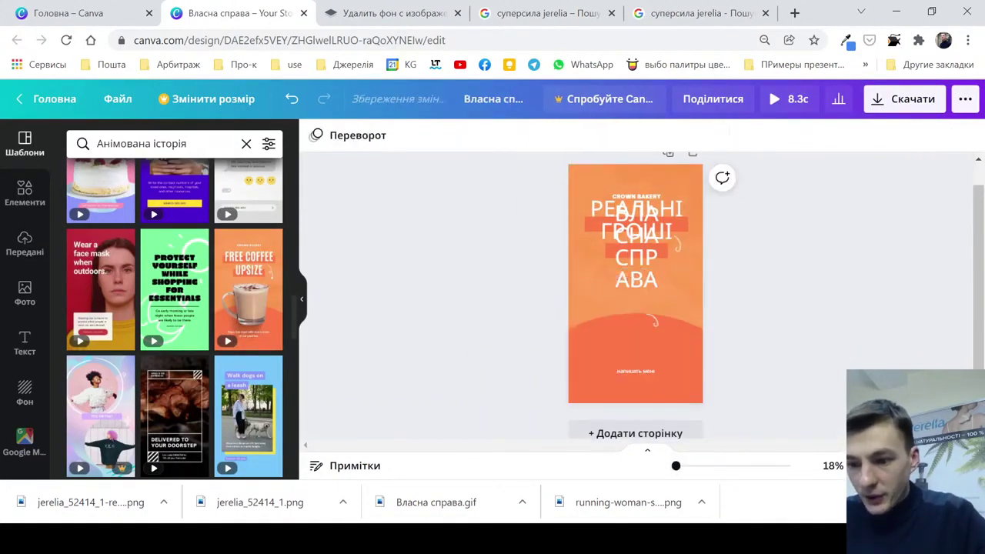
Replace the heading text "ВЛАСНА СПРАВА" with "СУПЕРСИЛА"
left_click(636, 258)
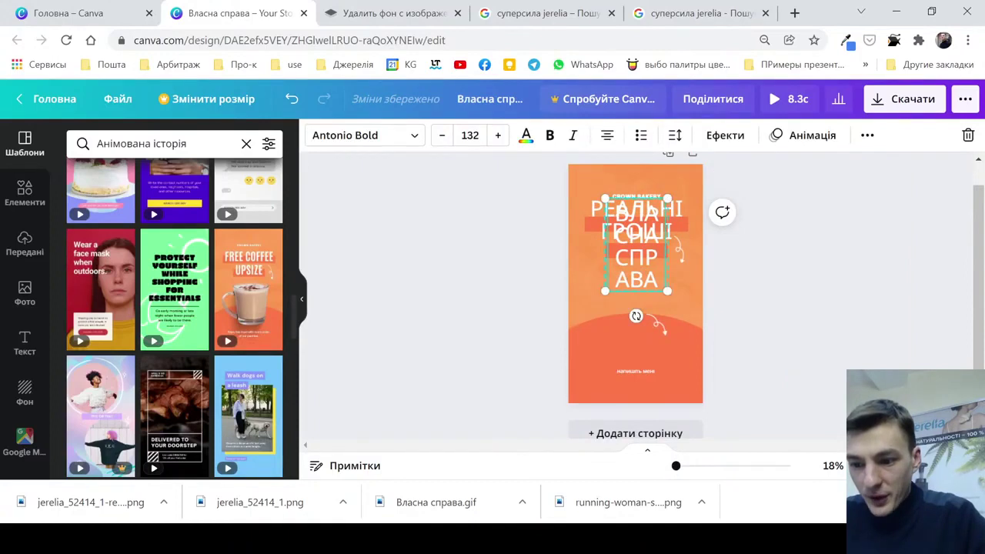
double_click(637, 258)
key("ctrl+a")
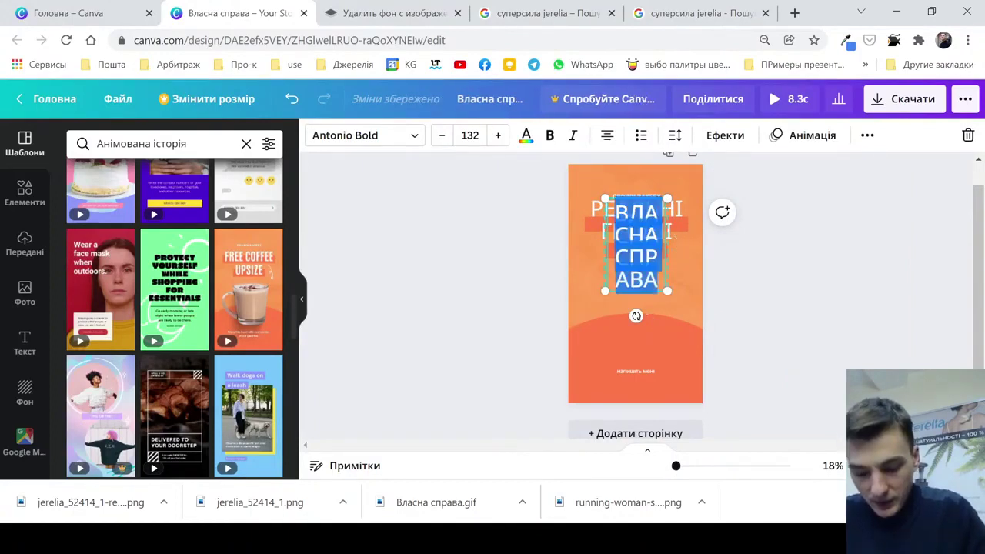
type("СЕ")
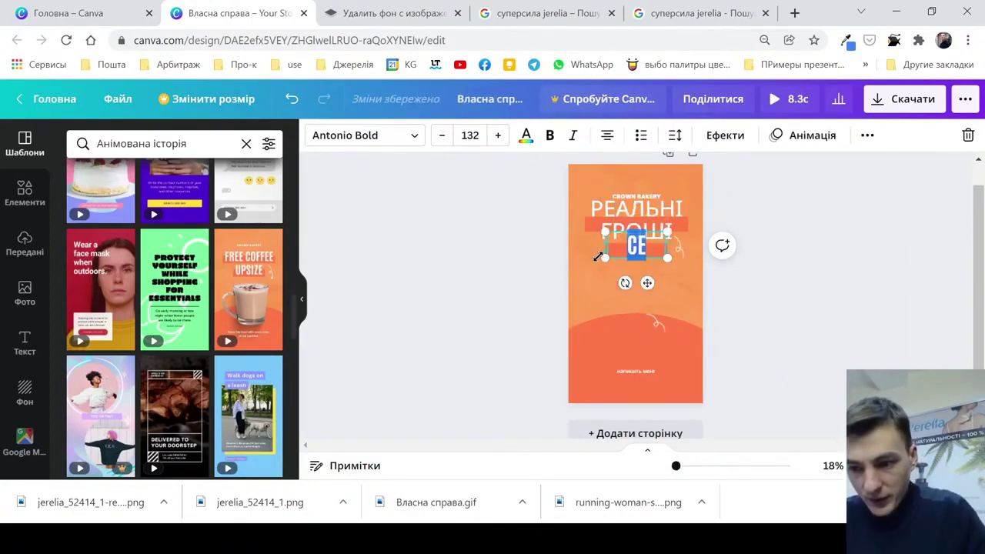
key("BackSpace")
key("BackSpace")
key("alt+Tab")
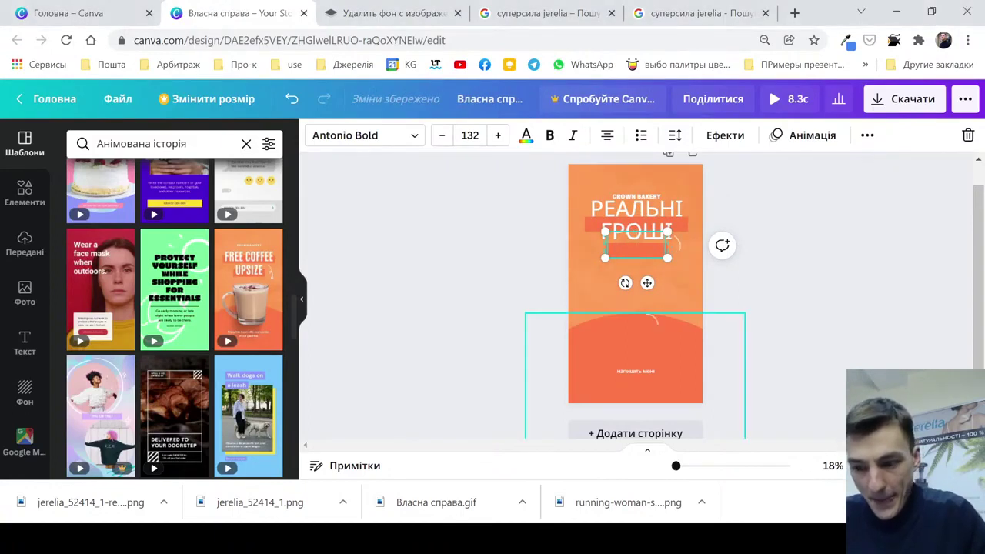
type("cegth cbkf")
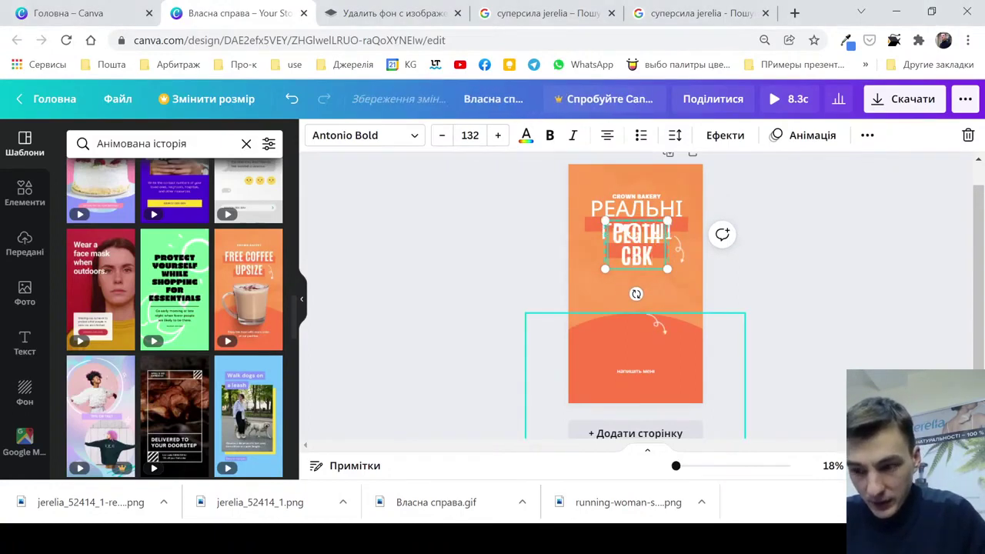
key("ctrl+a")
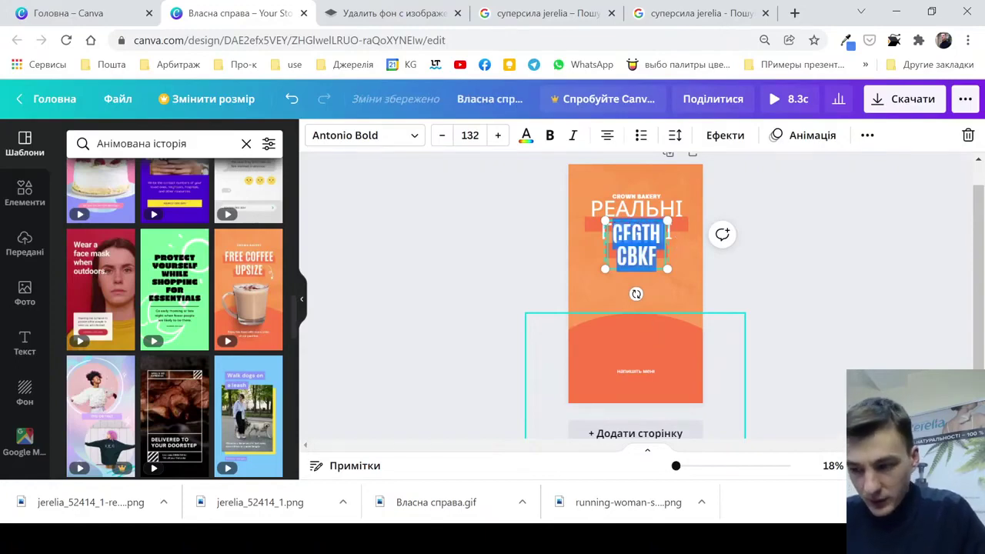
type("суперсила")
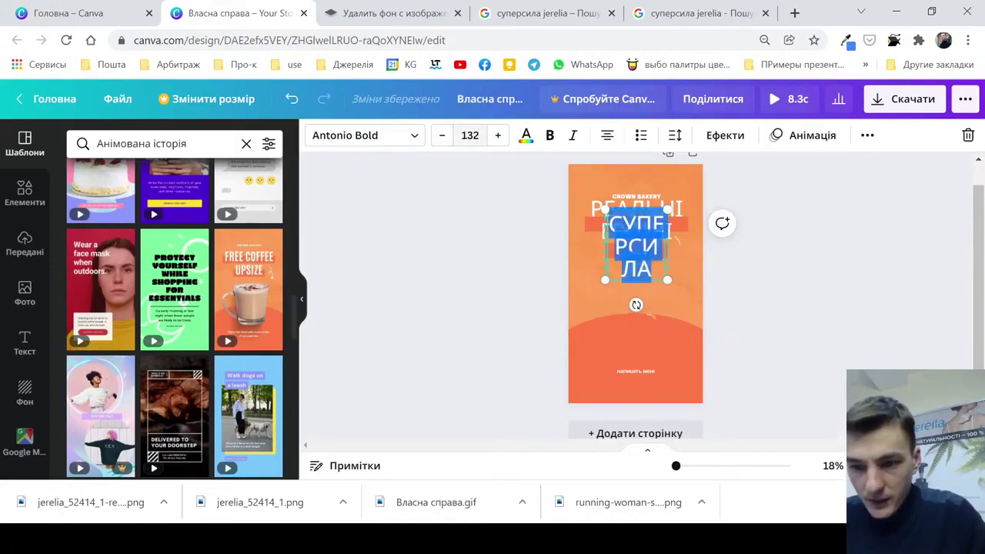
Set the "СУПЕРСИЛА" heading's font size to 64 and scale its text box up to size 100
left_click(469, 136)
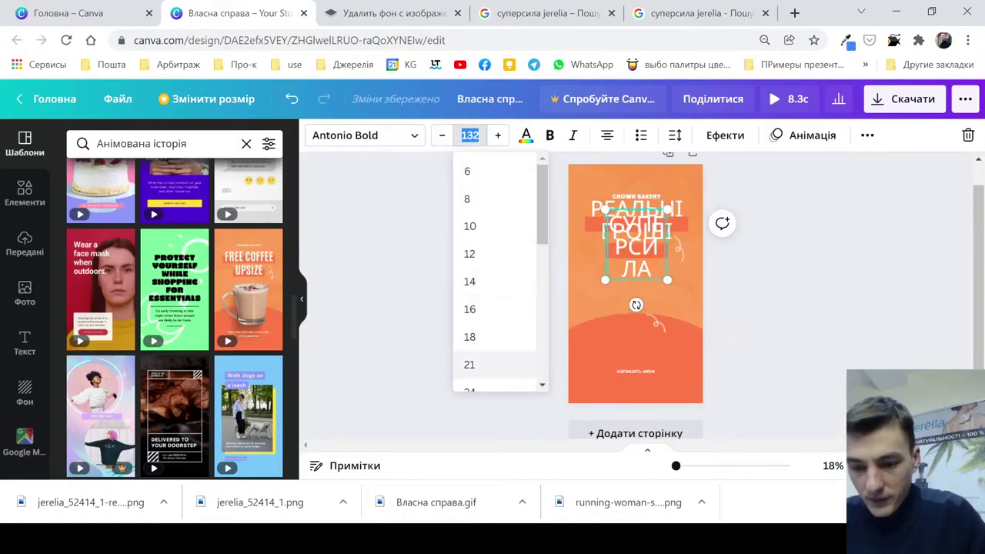
scroll(494, 361, "down", 3)
left_click(493, 356)
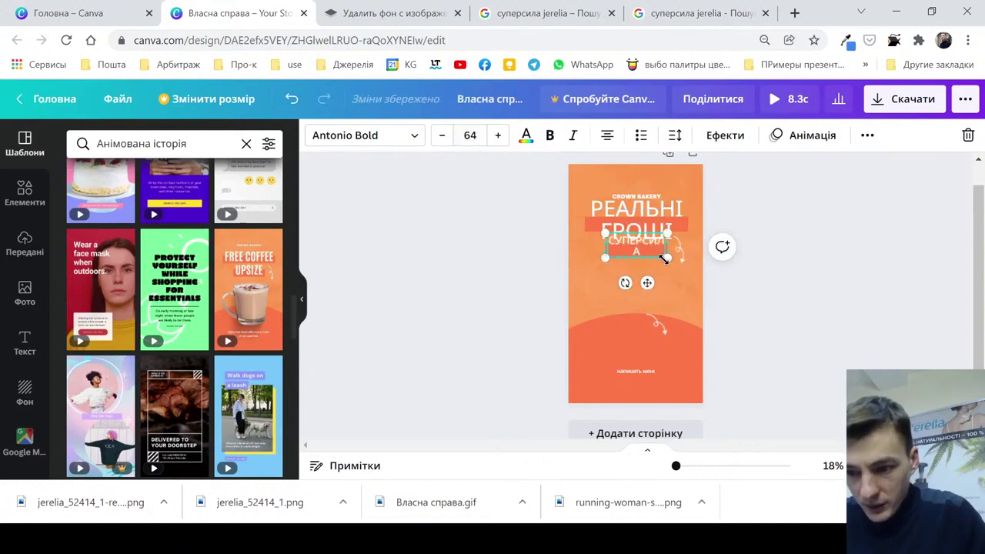
left_click_drag(664, 258, 702, 271)
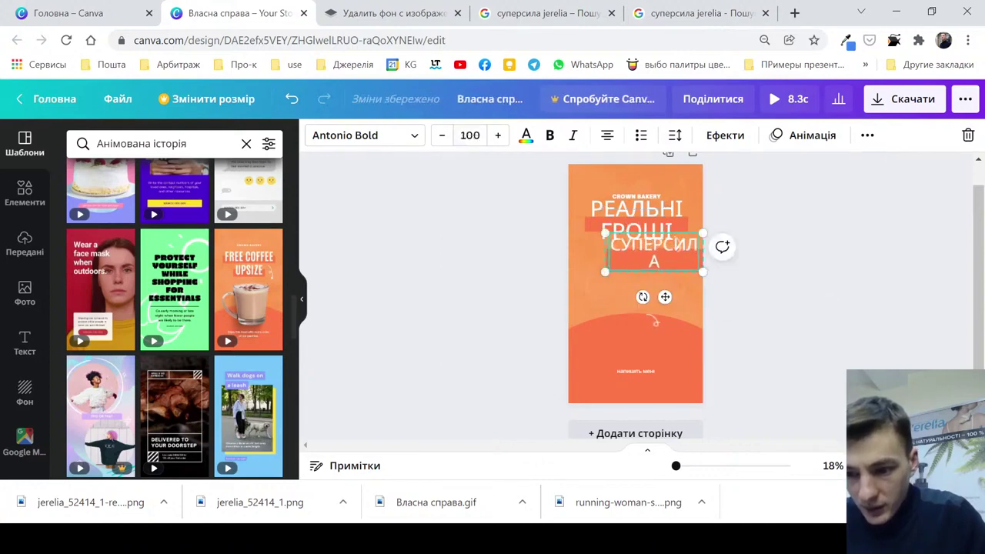
Reduce the "СУПЕРСИЛА" font size to about 90 so it fits on one line, and move the heading below "РЕАЛЬНІ ГРОШІ"
left_click(681, 258)
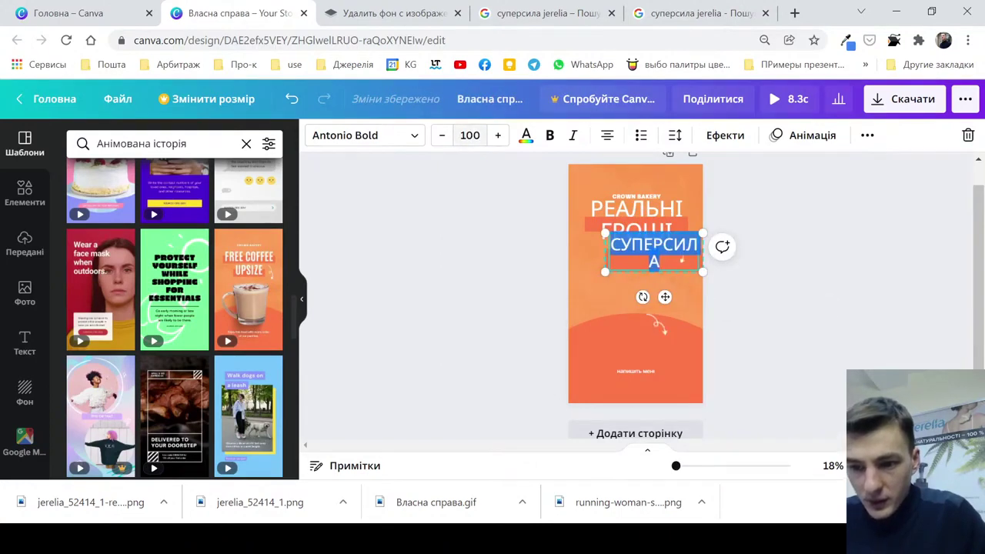
left_click(441, 135)
left_click(442, 135)
left_click(442, 135)
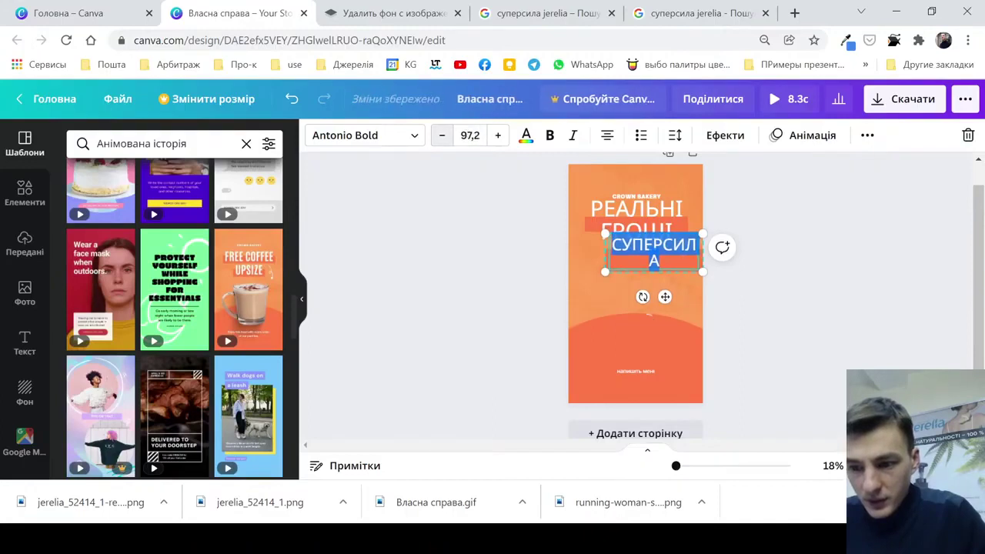
left_click(442, 136)
left_click(442, 135)
left_click(441, 135)
left_click(442, 135)
left_click(441, 136)
left_click(442, 134)
left_click(442, 135)
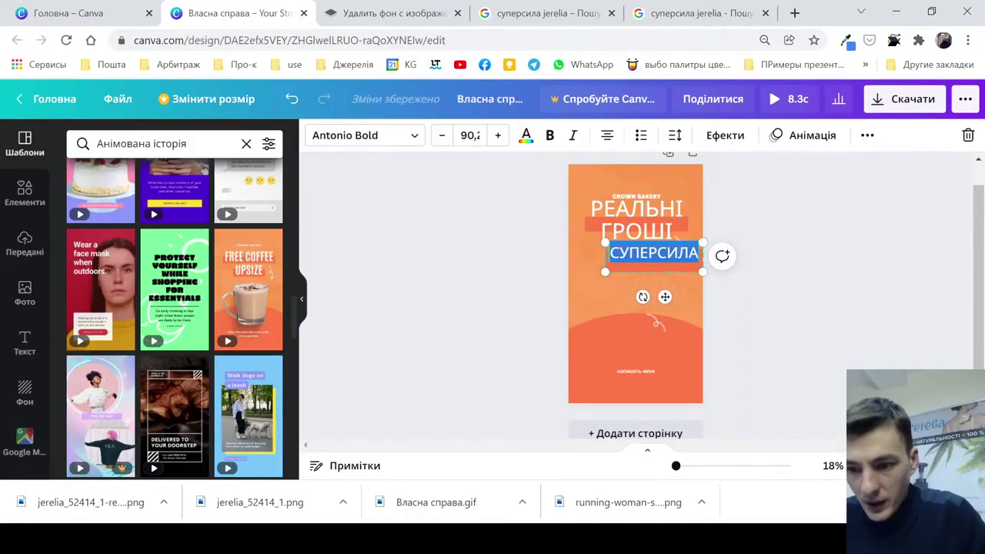
left_click_drag(664, 297, 647, 308)
Delete the "РЕАЛЬНІ ГРОШІ" text element and the "CROWN BAKERY" line from the page
left_click(636, 223)
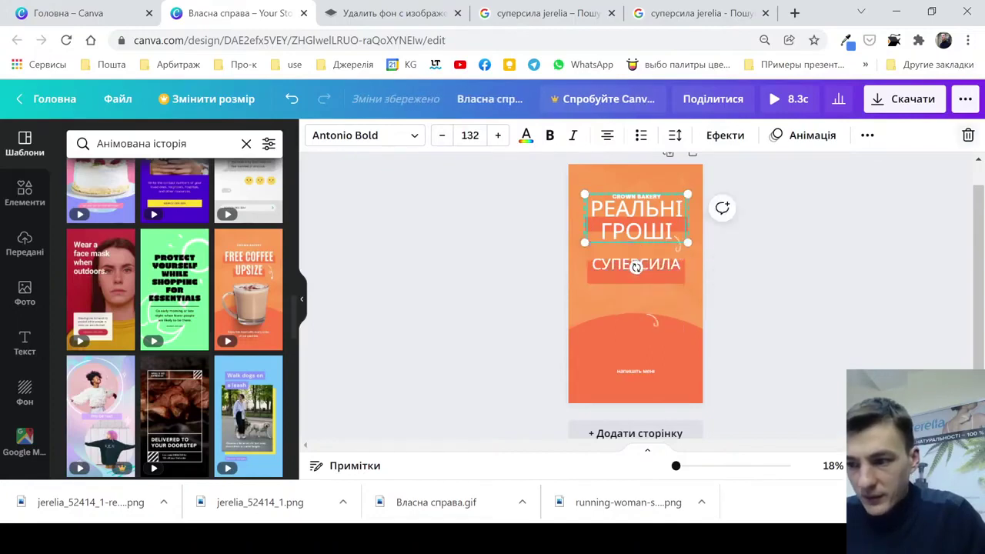
left_click(968, 136)
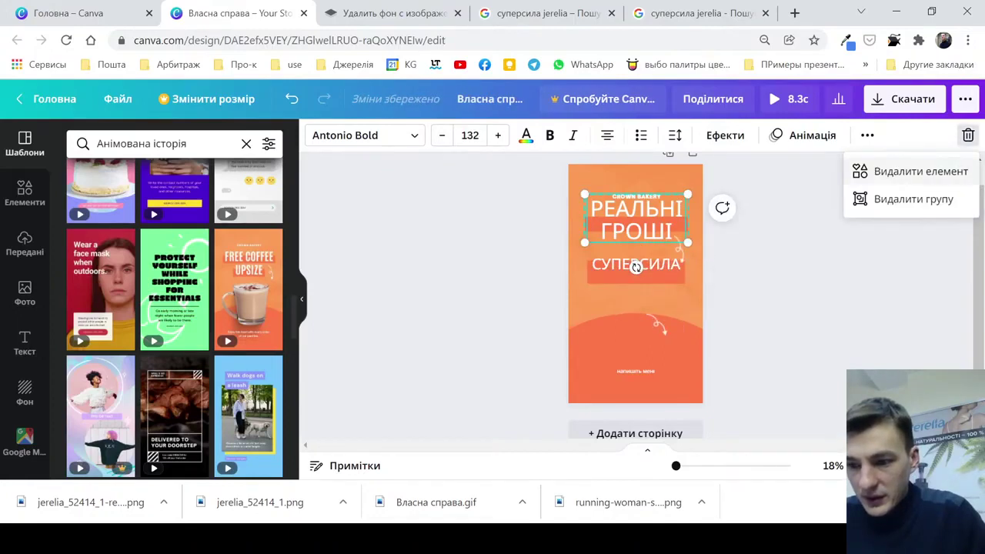
left_click(920, 171)
left_click(636, 196)
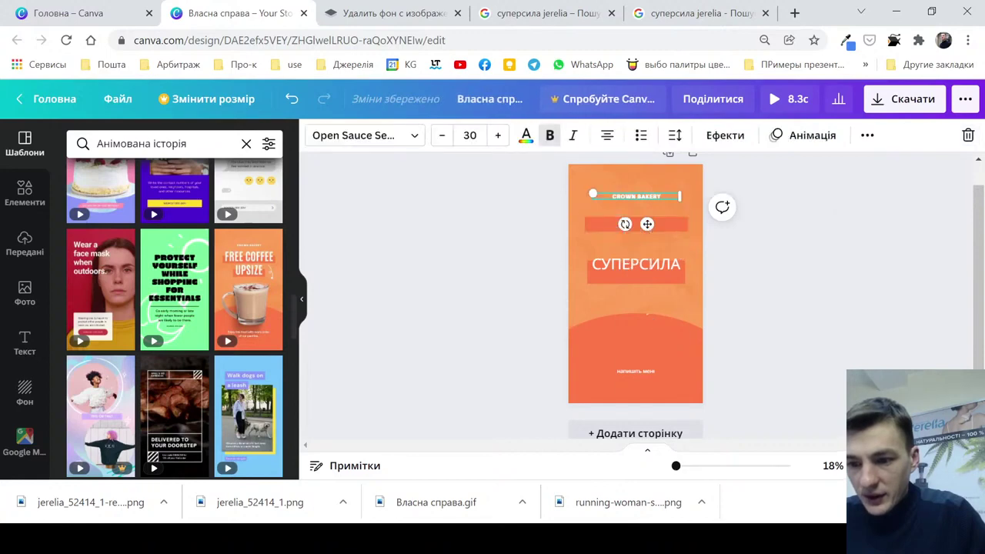
left_click(968, 135)
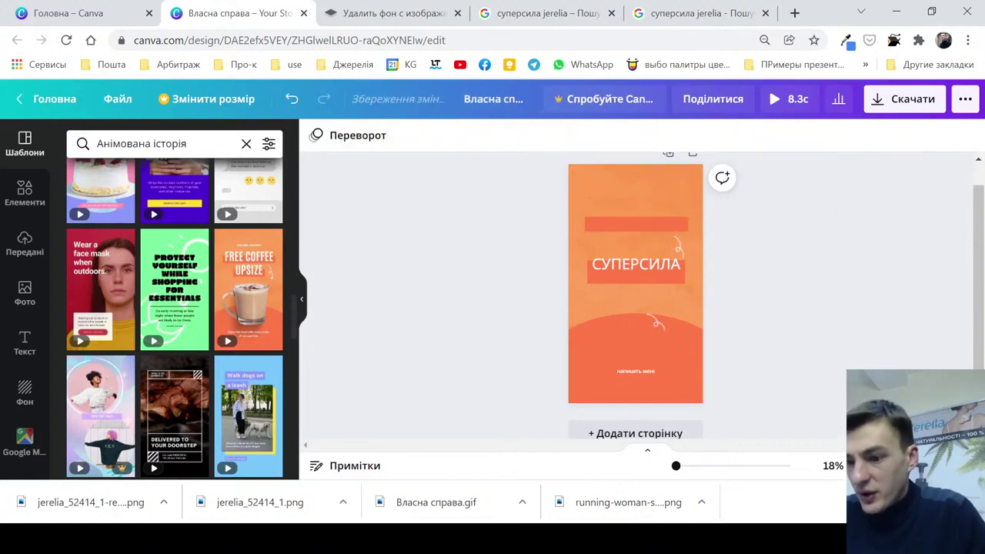
Move the "СУПЕРСИЛА" heading to the top of the page and place a duplicate of it just below
left_click(635, 267)
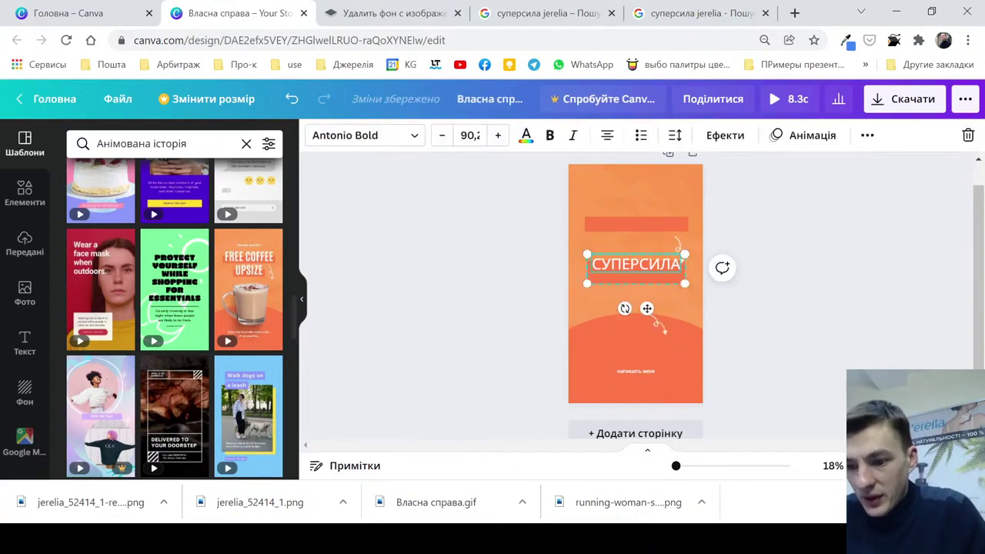
left_click_drag(635, 264, 646, 192)
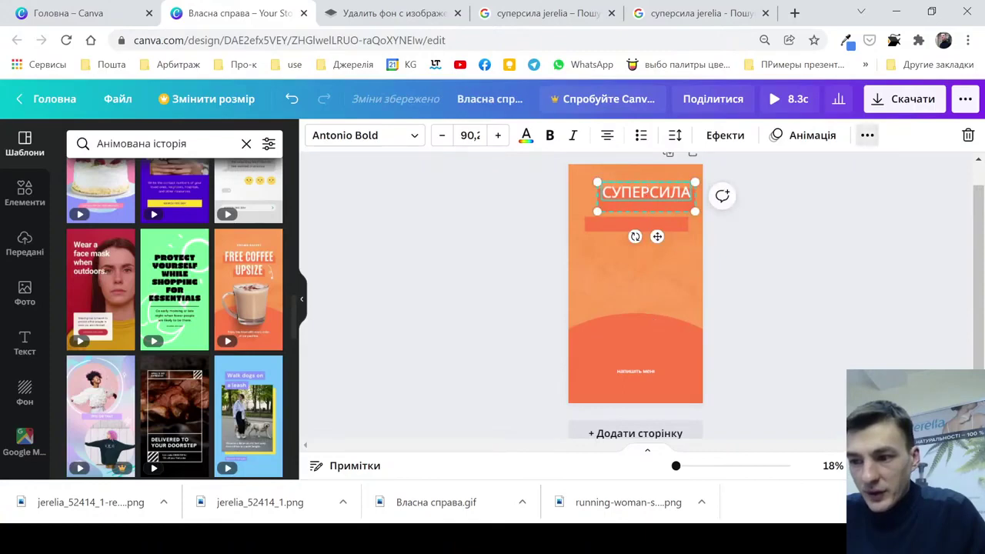
left_click(867, 134)
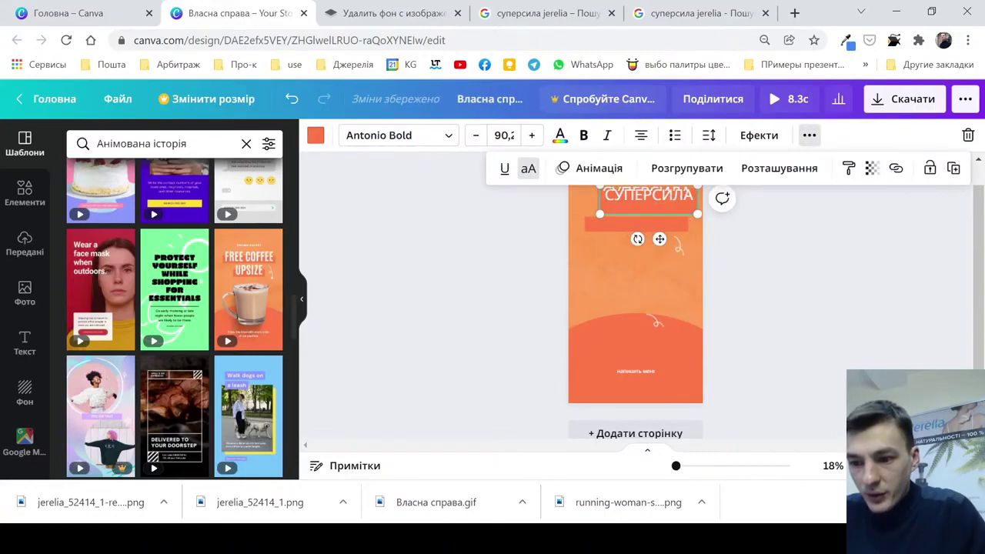
left_click_drag(648, 196, 633, 229)
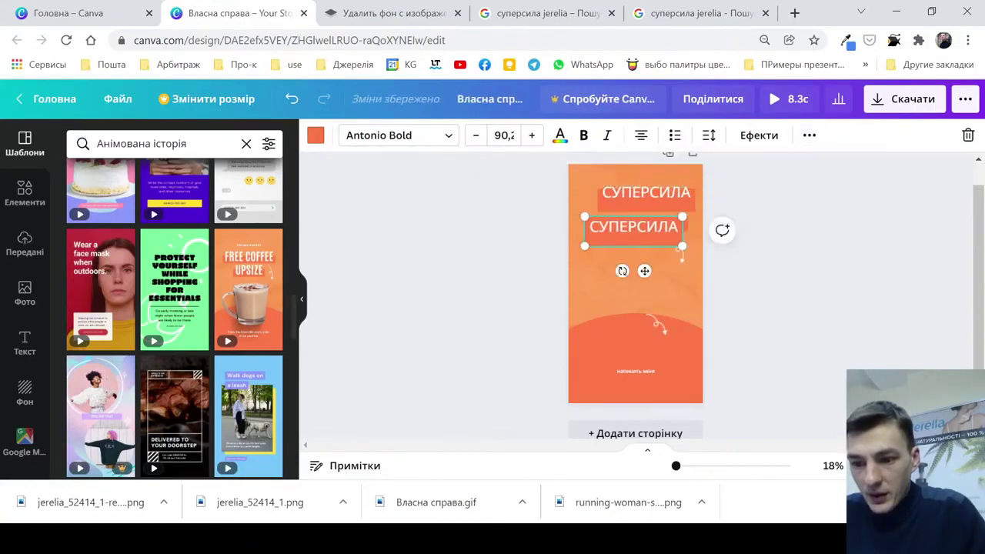
Replace the text of the duplicated heading with "ТОП ТОВАР"
double_click(634, 227)
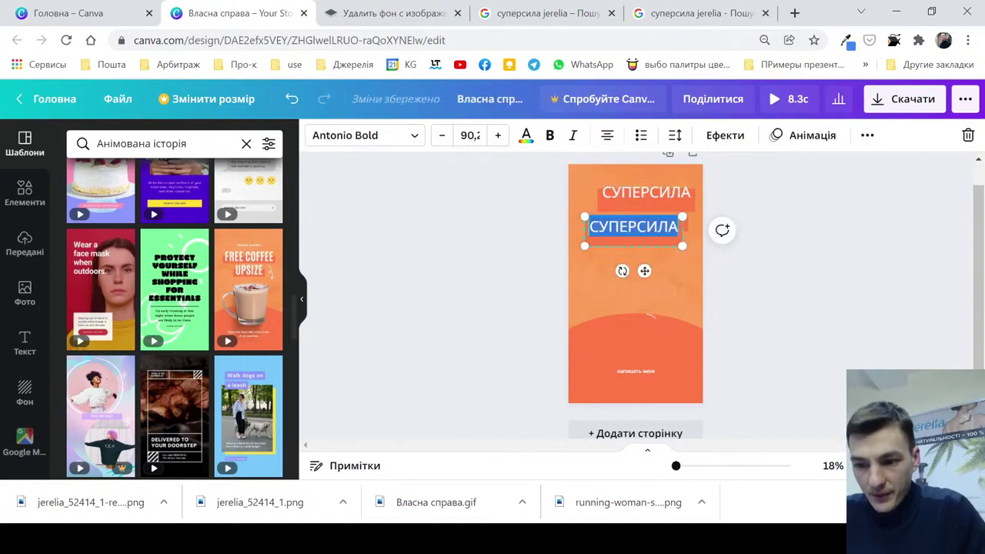
type("ТОП")
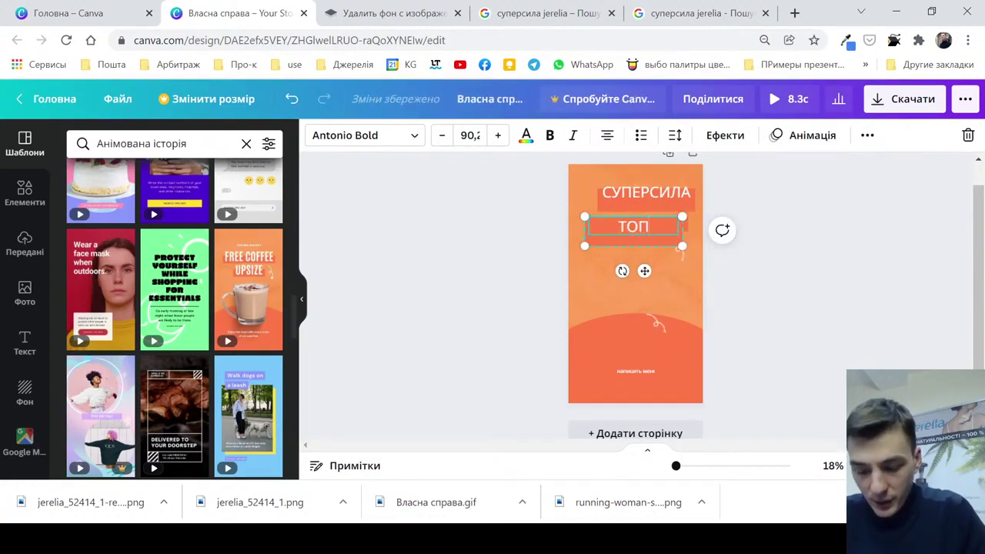
type(" ТОВАР")
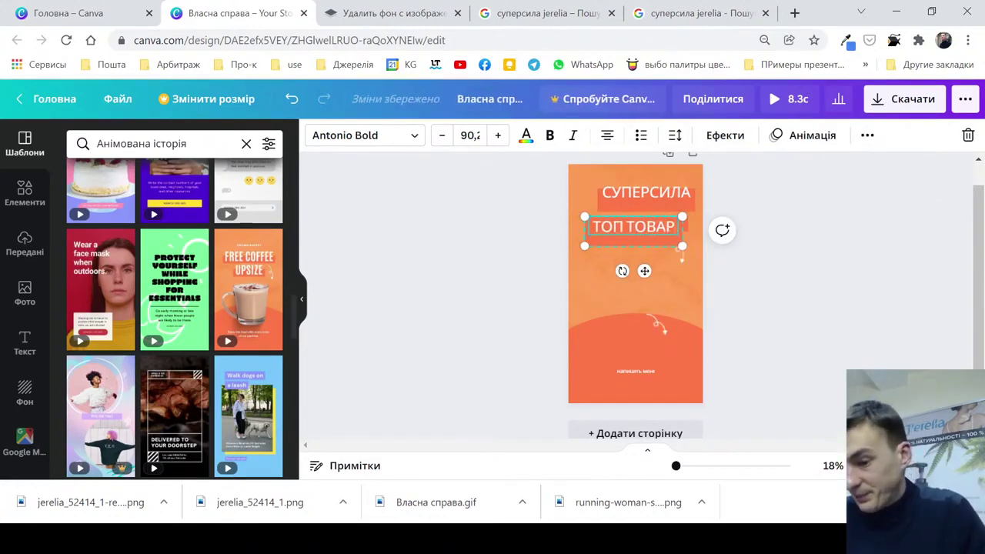
Move "ТОП ТОВАР" up and slightly left, close under "СУПЕРСИЛА", and apply the basic "Зсув" animation to it
left_click_drag(634, 226, 623, 212)
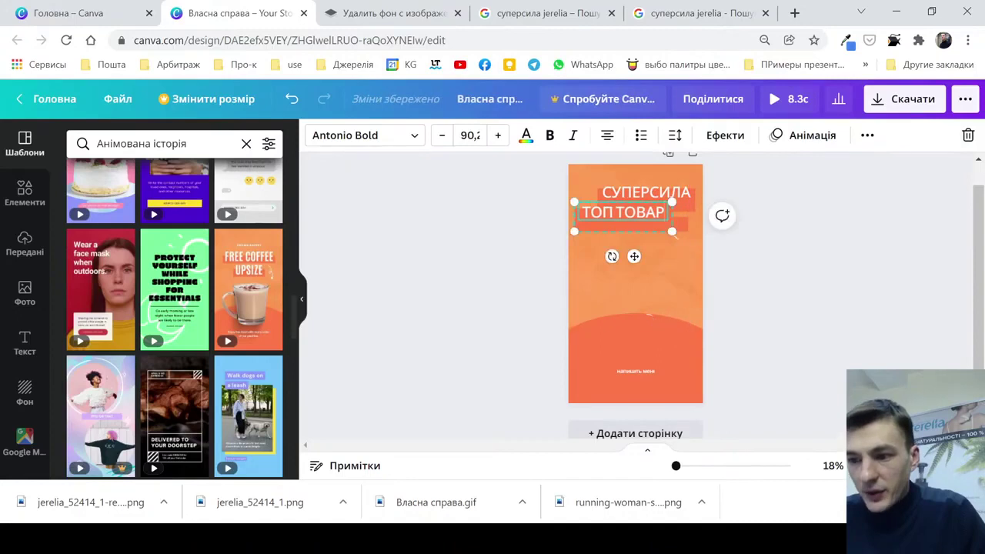
left_click(804, 135)
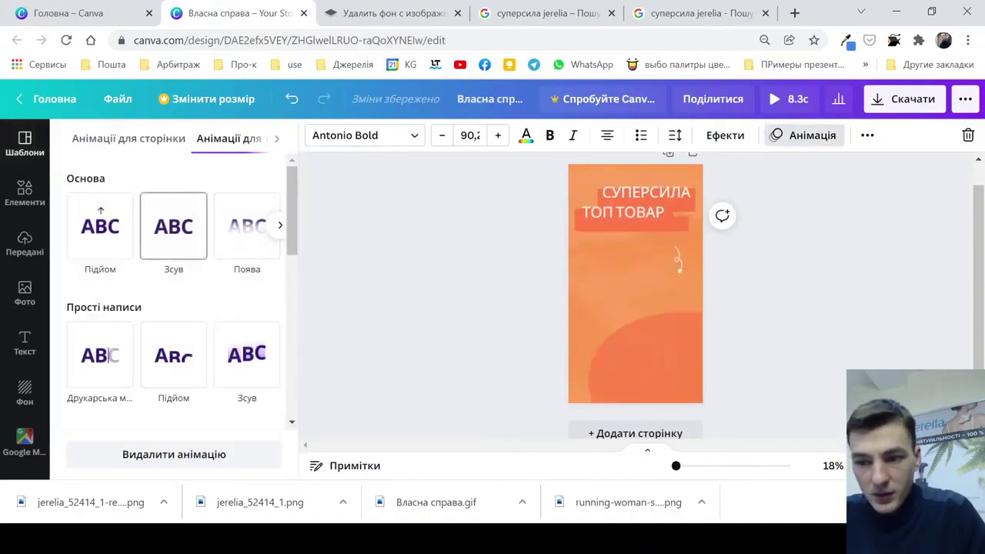
left_click(173, 226)
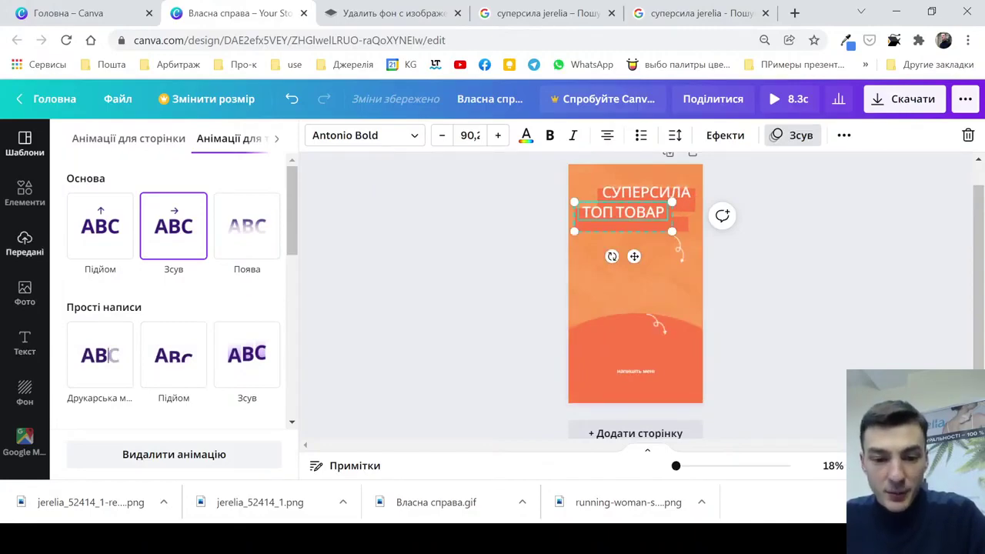
Add the uploaded bottle cut-out to the page, enlarge it and place it right of centre below the headings
left_click(24, 243)
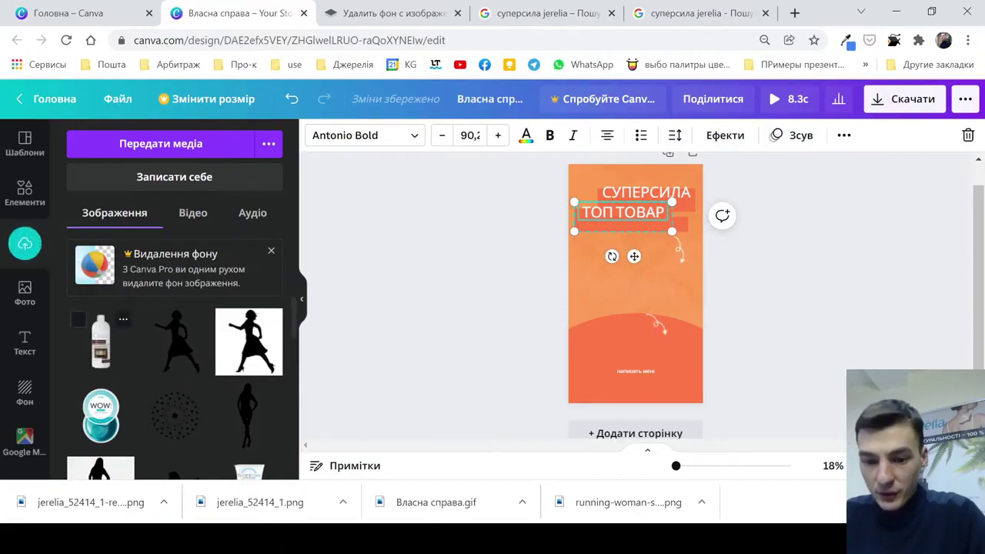
left_click(101, 338)
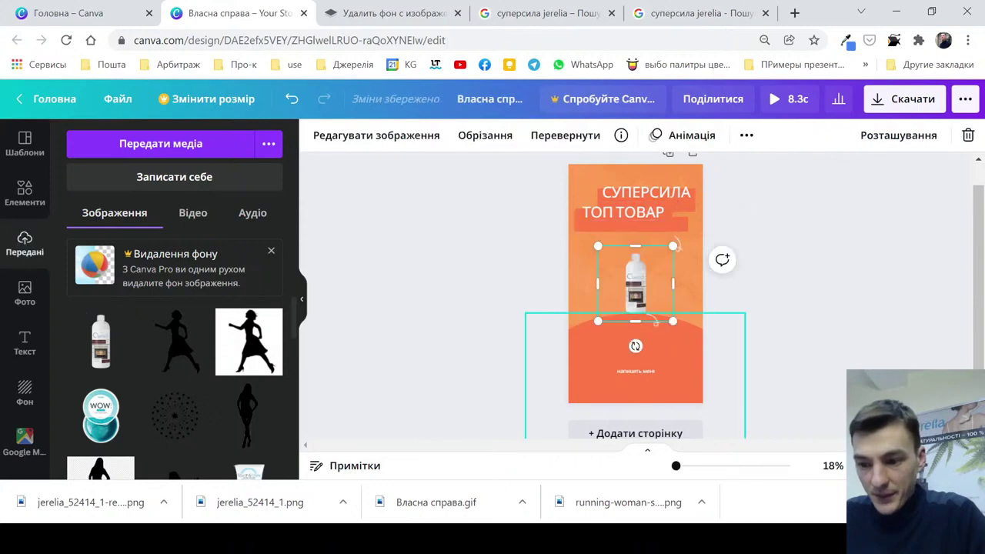
left_click_drag(674, 322, 736, 383)
left_click_drag(667, 314, 656, 293)
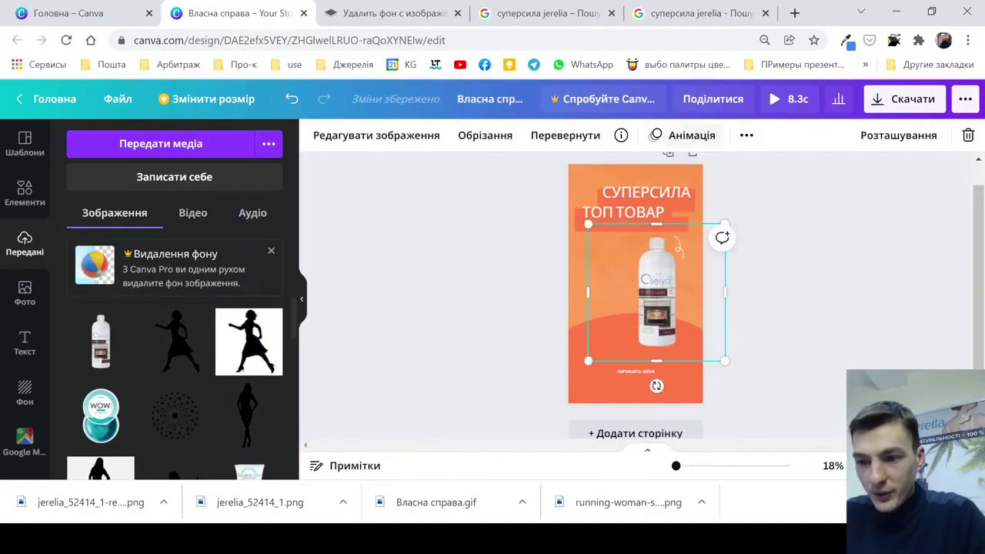
Apply the basic "Підйом" photo animation to the bottle image
left_click(654, 135)
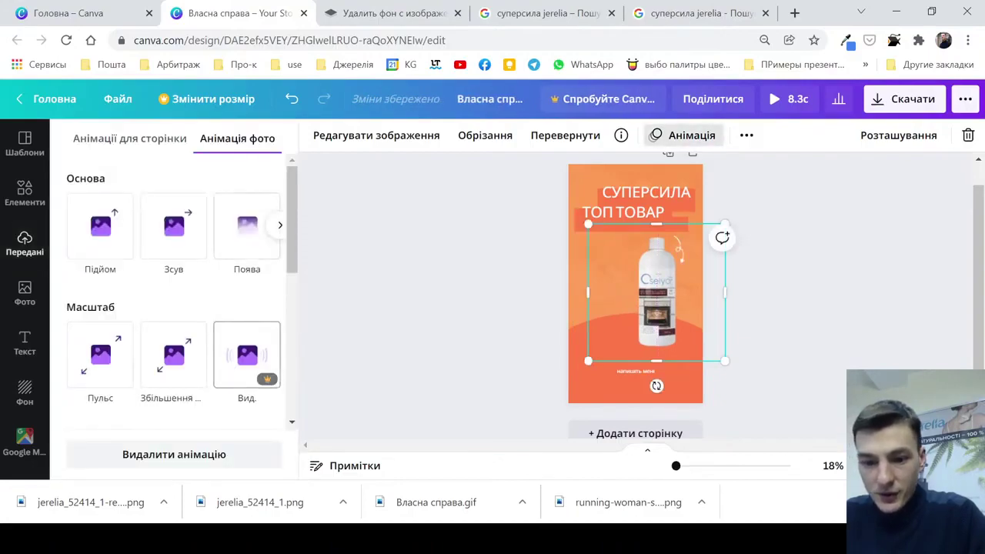
left_click(247, 227)
left_click(173, 225)
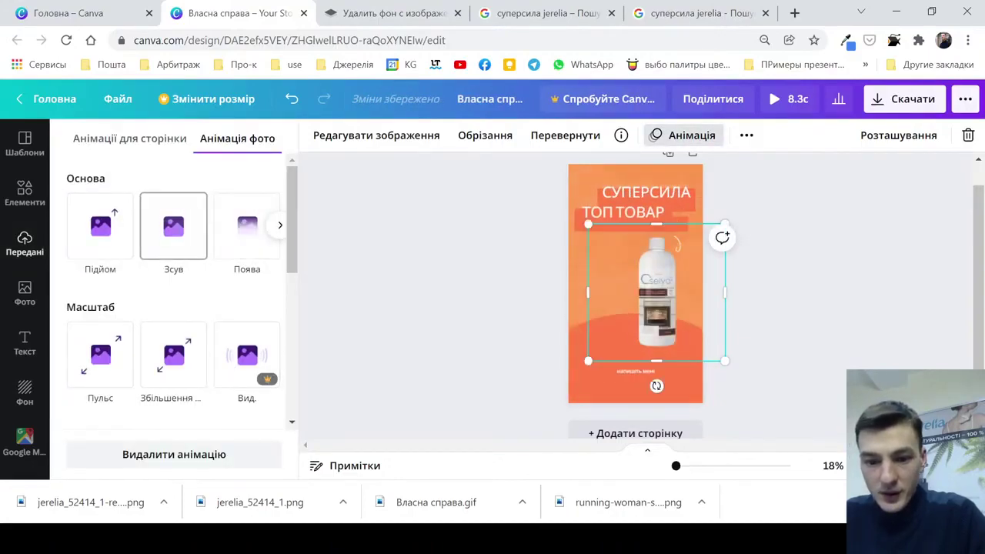
left_click(100, 225)
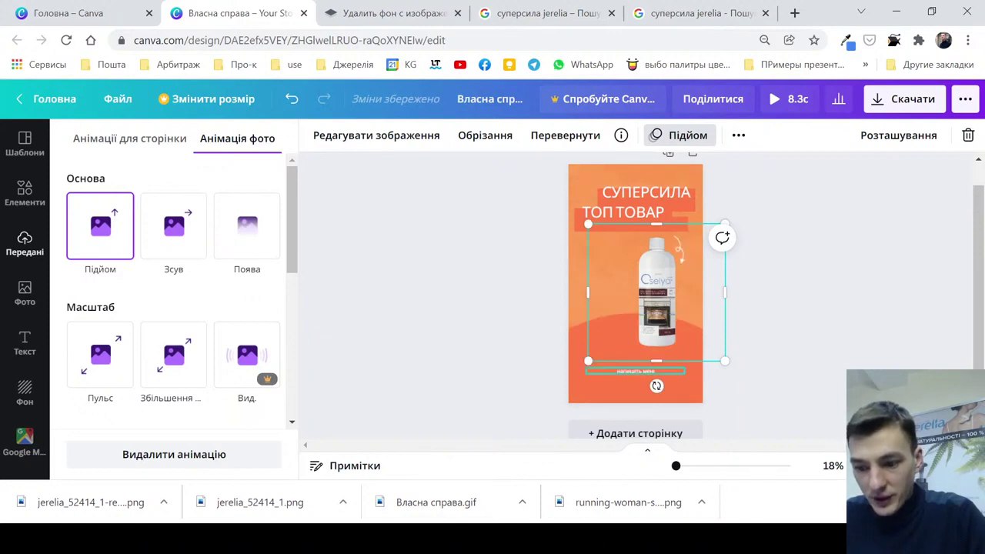
Replace the small "напишіть мені" text under the bottle with "Артикул"
left_click(635, 371)
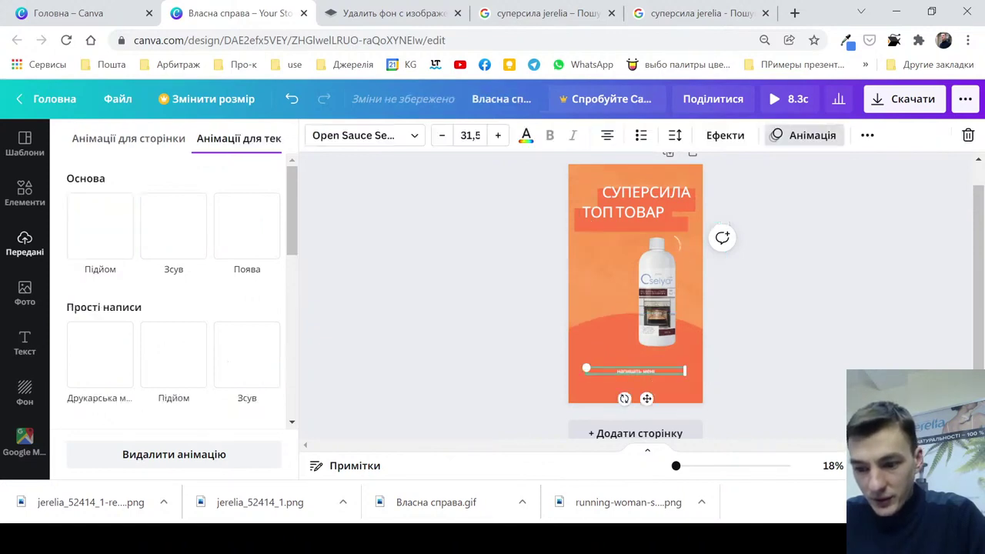
left_click(635, 389)
left_click(635, 371)
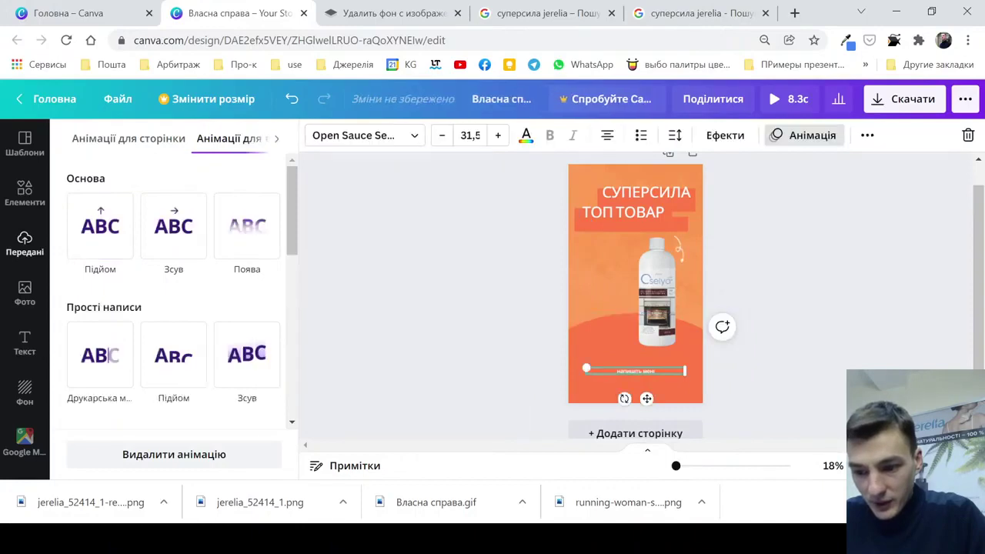
double_click(633, 371)
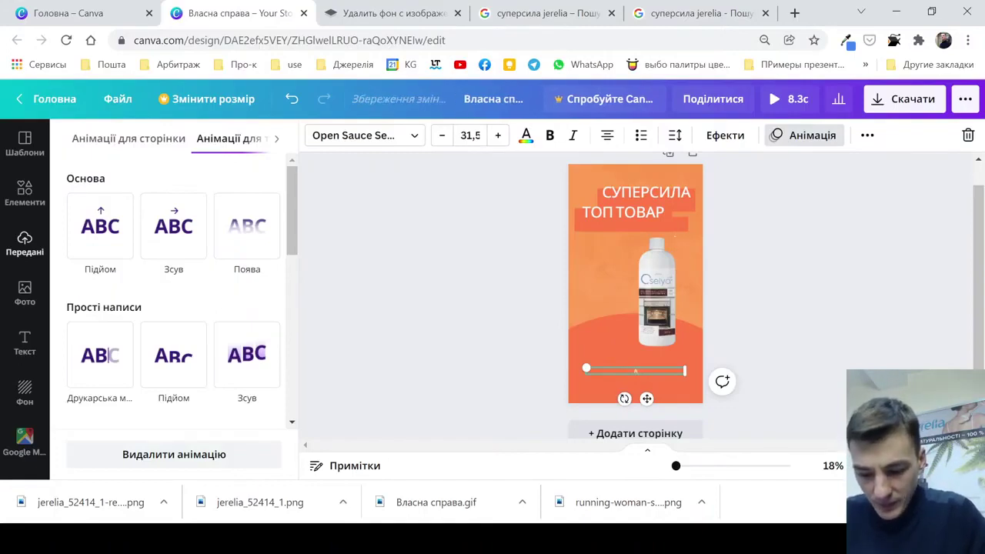
type("Артику")
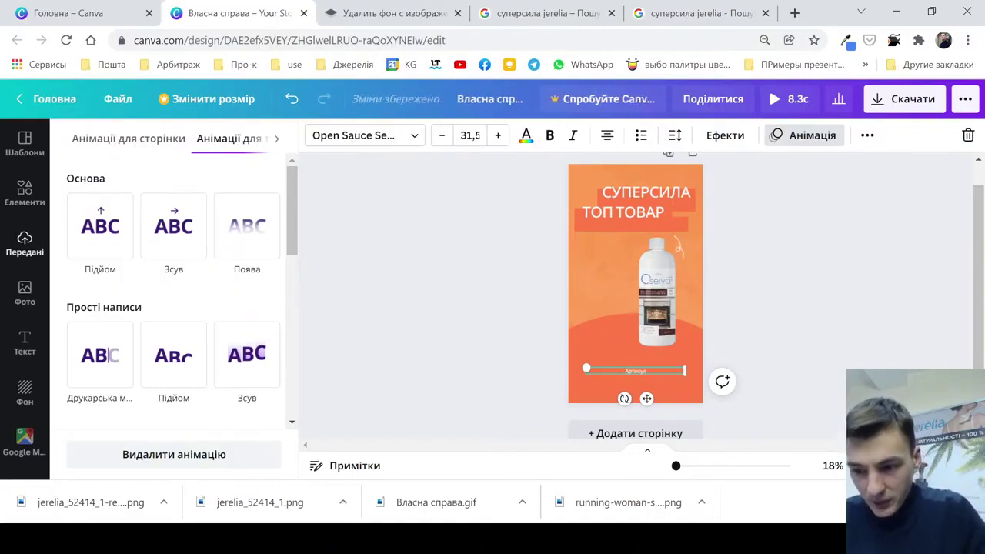
type("л")
Set the "Артикул" line to font size 64, add the number 52414 after it and make the whole line bold
left_click(470, 136)
scroll(494, 282, "down", 3)
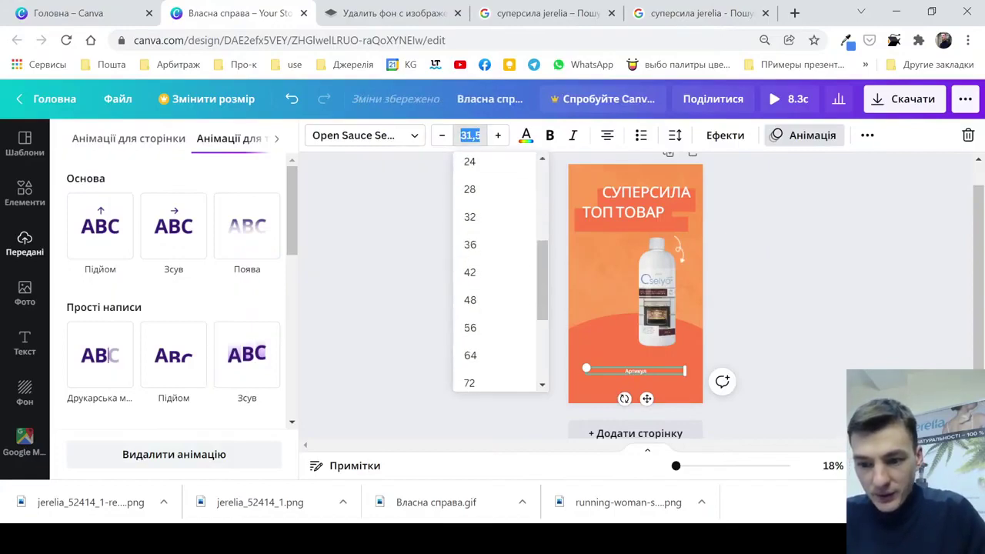
left_click(494, 355)
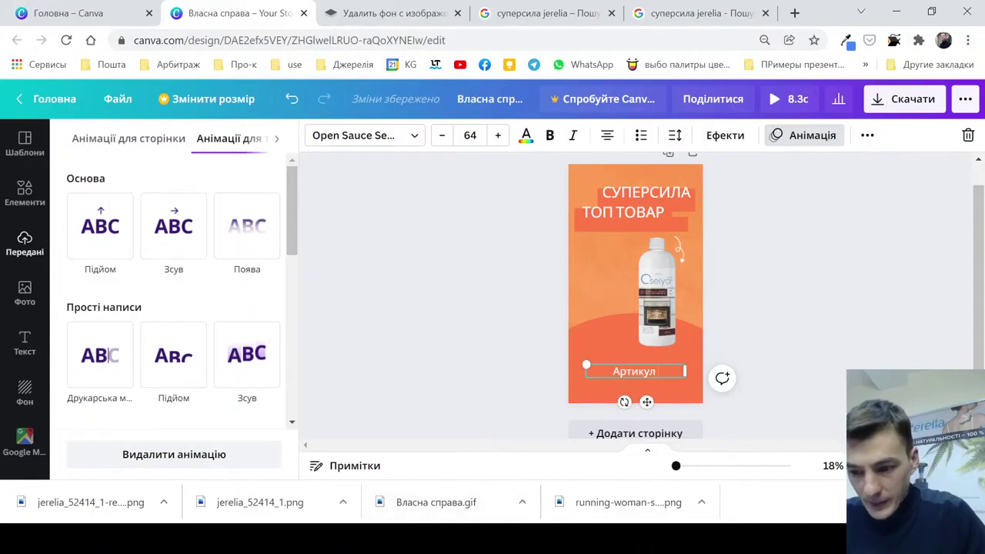
type("52414")
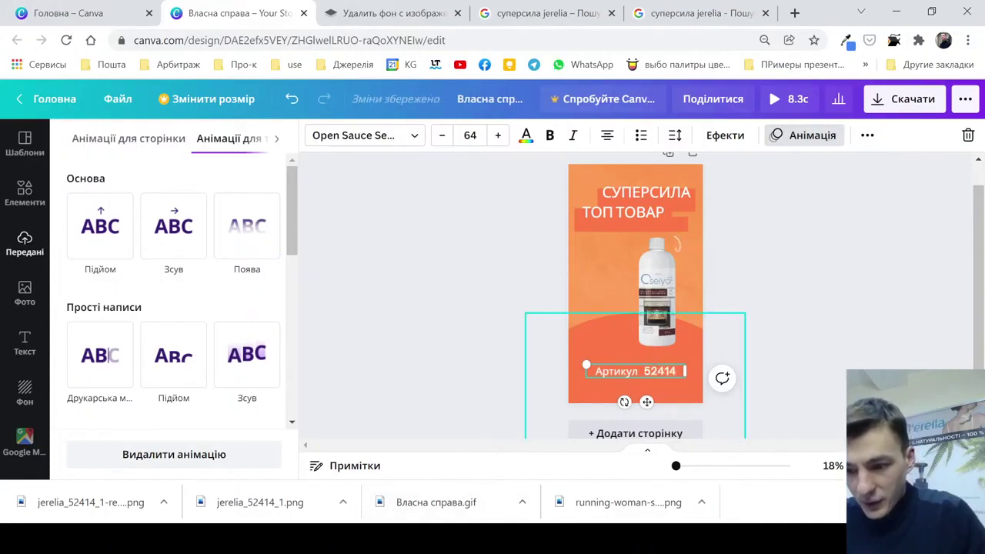
key("ctrl+a")
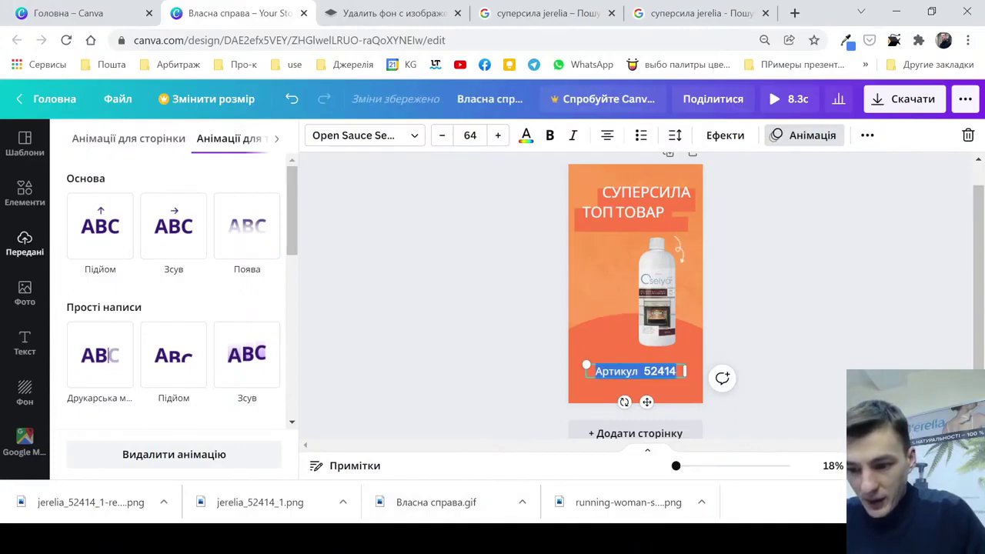
left_click(549, 135)
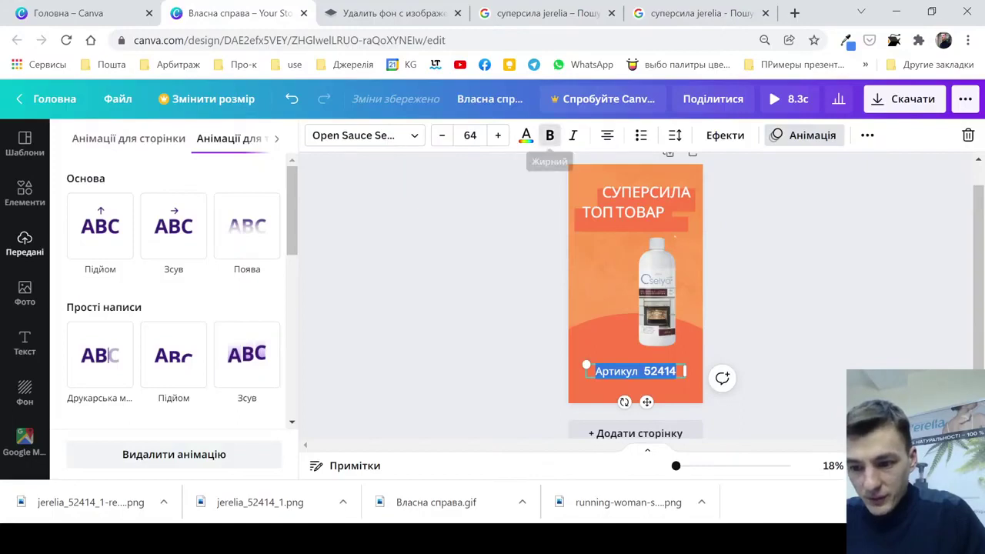
key("Escape")
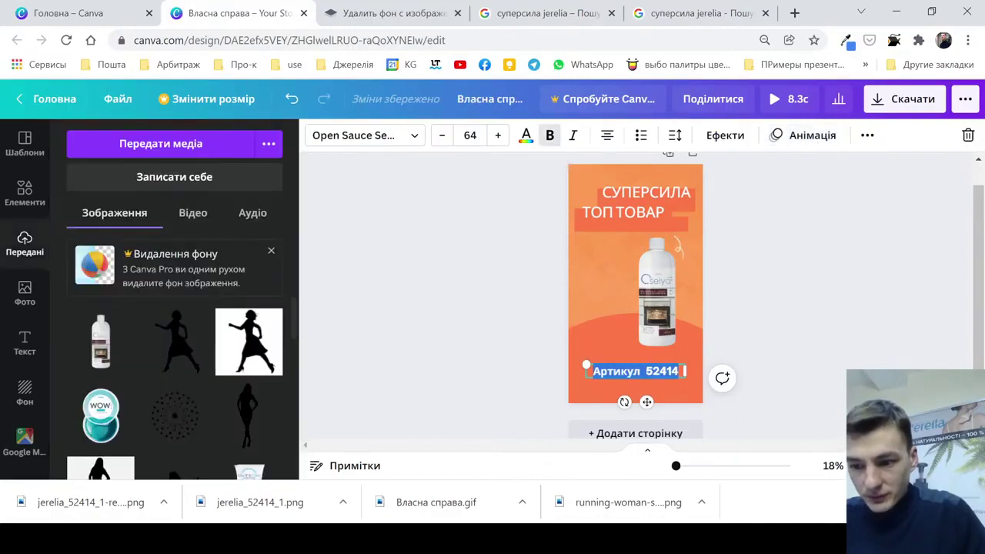
key("Escape")
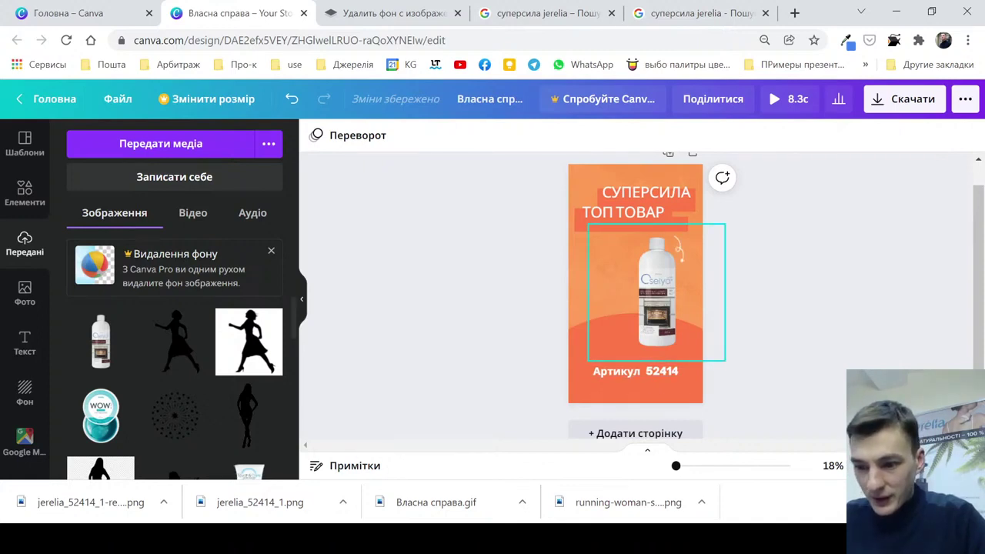
Try a smaller duplicate of the bottle to the left of the original, and delete that duplicate
left_click_drag(657, 308, 696, 323)
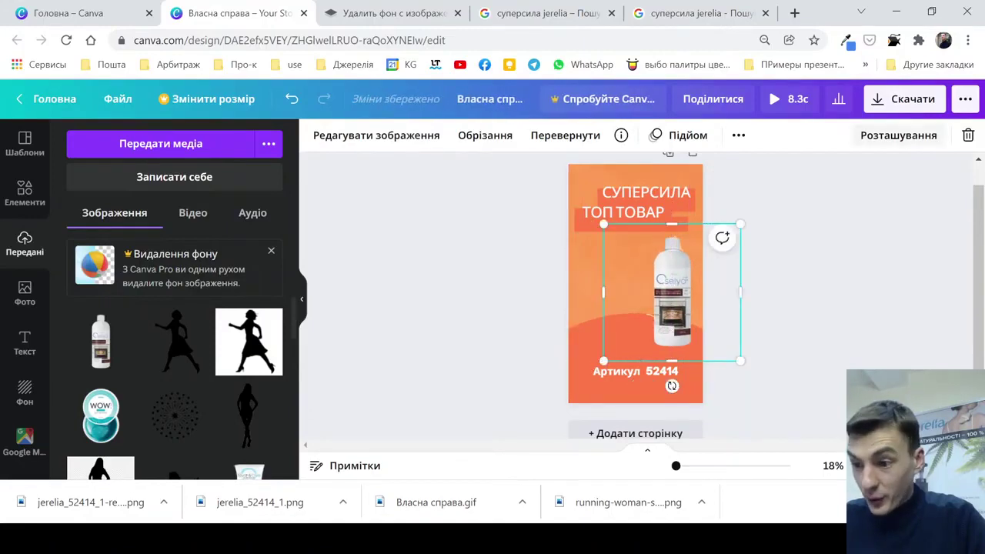
left_click(898, 134)
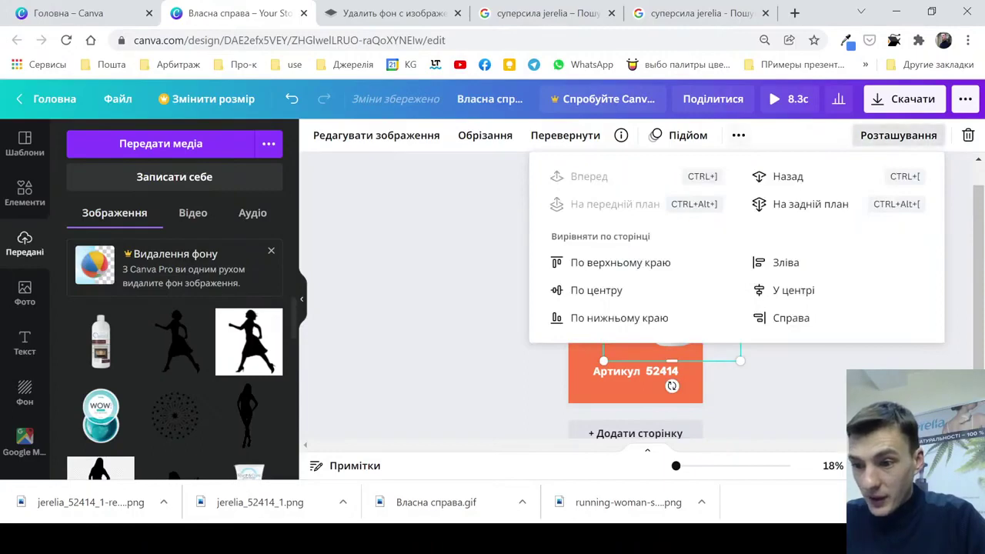
left_click(738, 134)
left_click(733, 167)
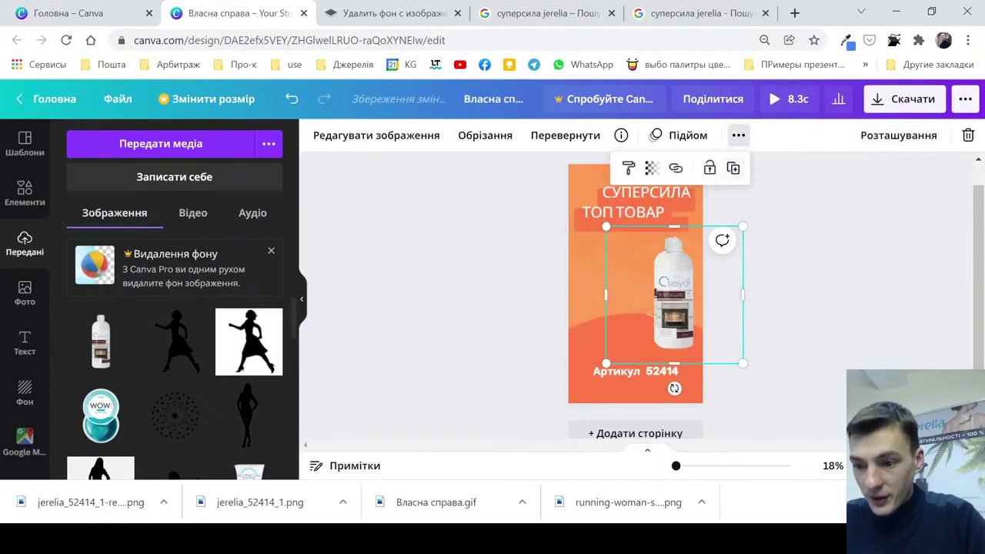
left_click_drag(672, 292, 618, 284)
left_click_drag(650, 314, 650, 314)
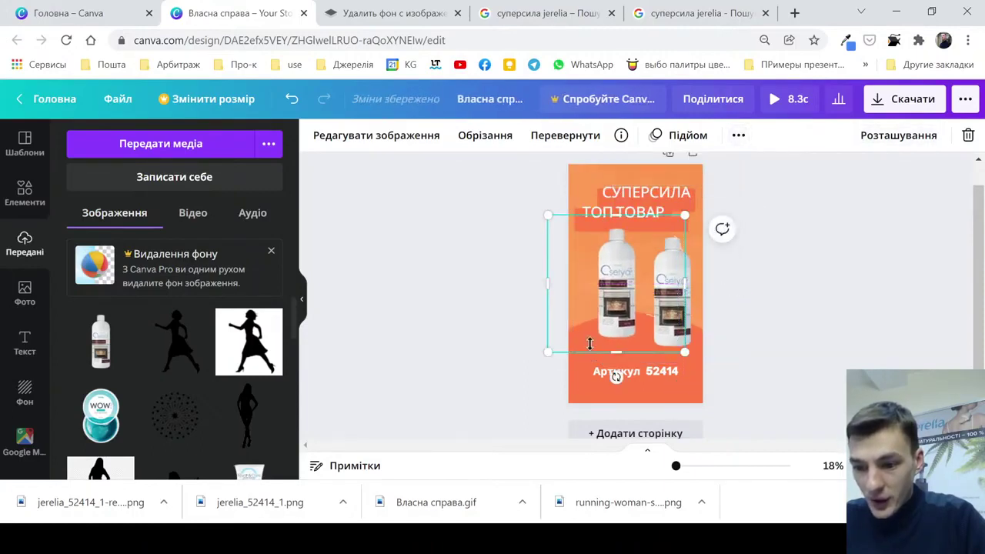
left_click_drag(547, 215, 597, 263)
left_click_drag(641, 308, 598, 294)
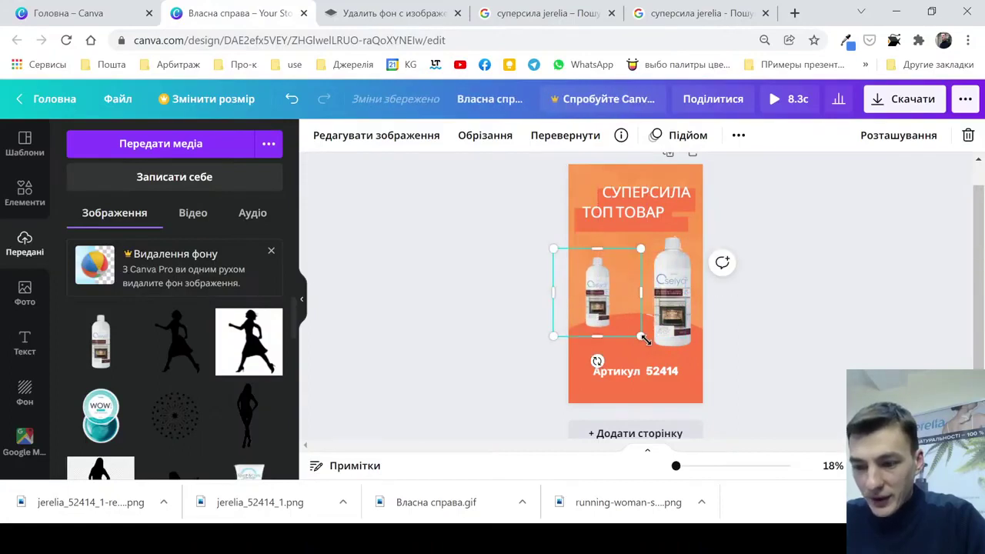
left_click_drag(638, 345, 672, 361)
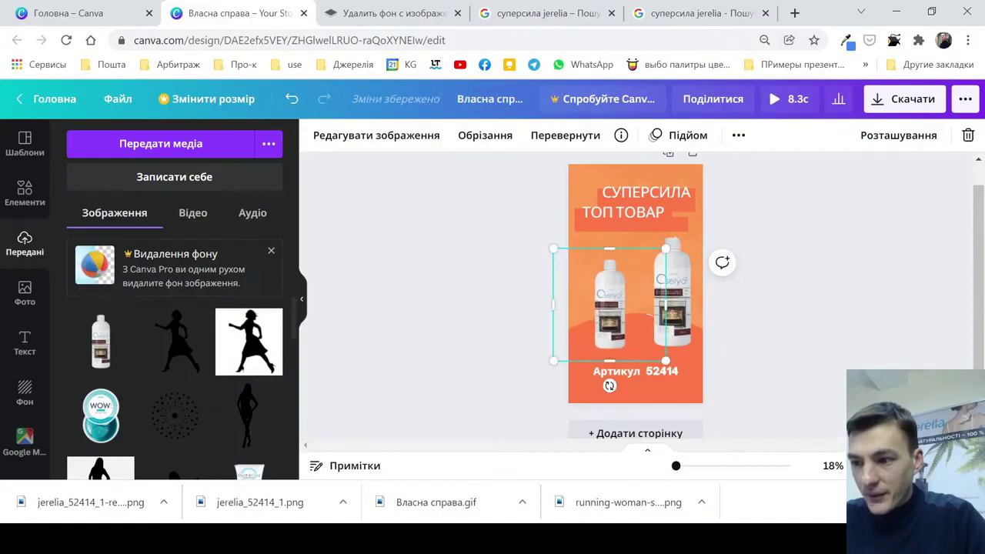
left_click(968, 134)
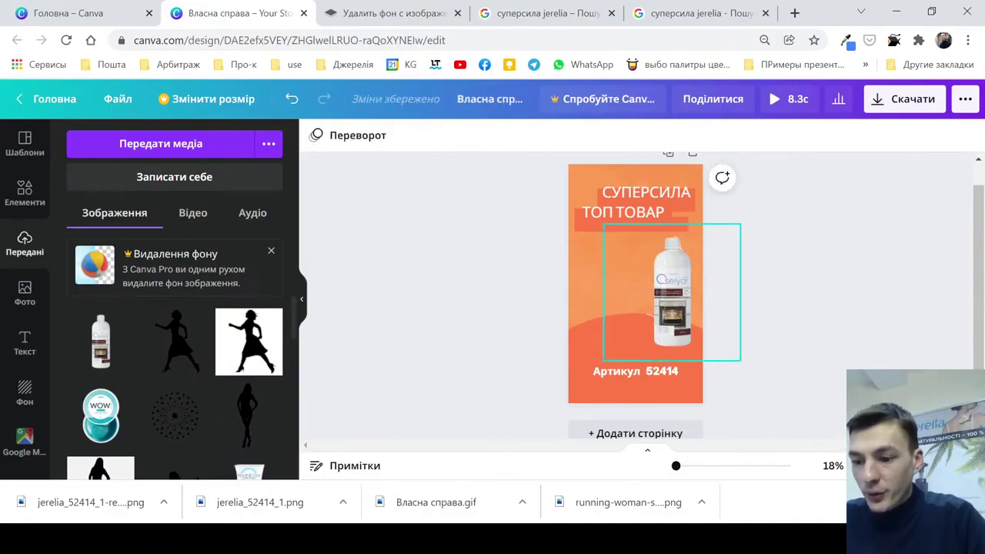
Move the bottle near the page's horizontal centre, between the headings and the "Артикул 52414" line
left_click_drag(672, 296, 642, 297)
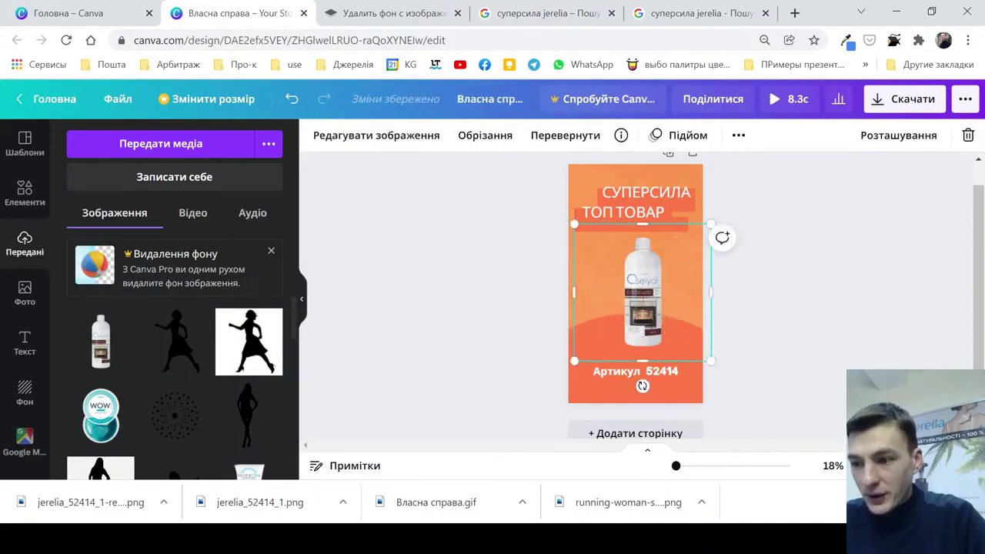
key("Escape")
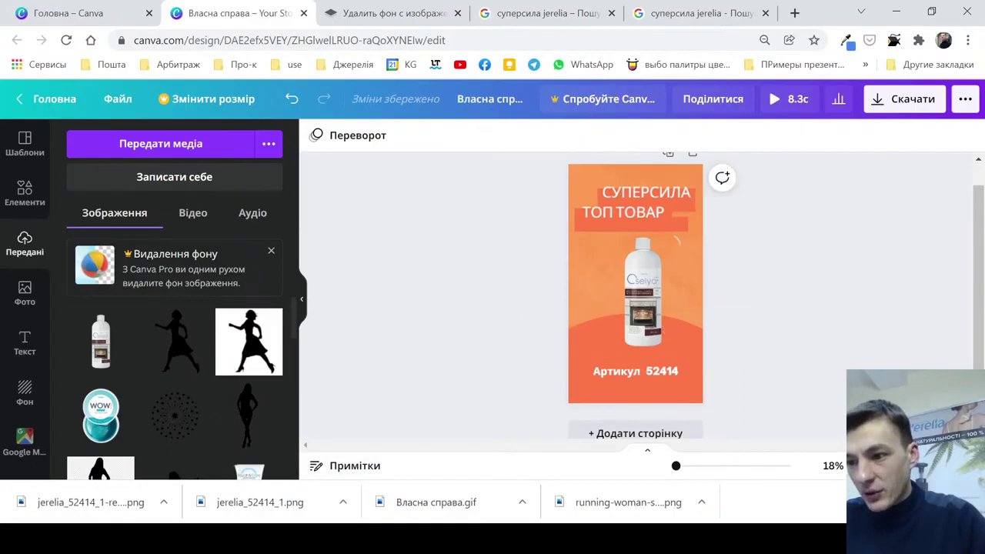
Download the story as a JPG image
left_click(904, 99)
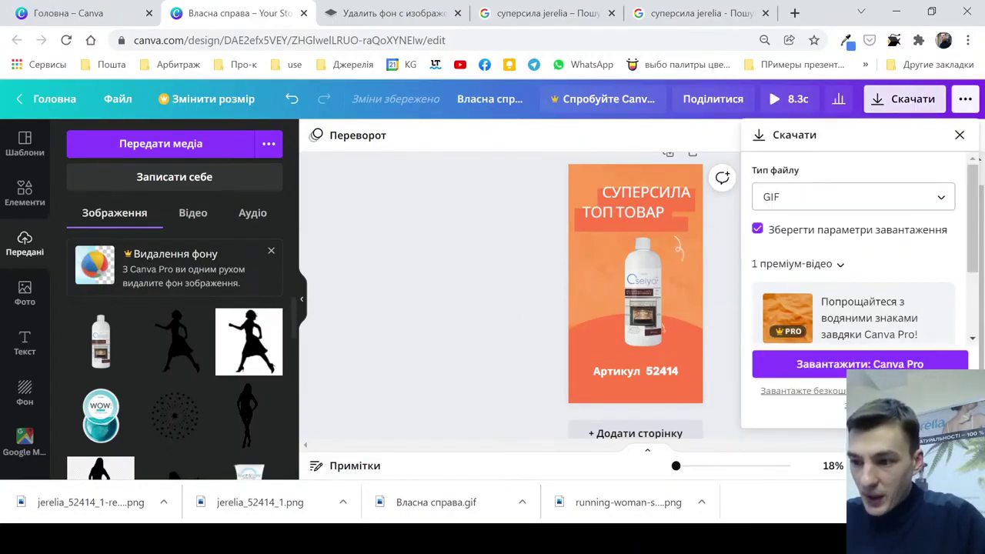
left_click(853, 196)
scroll(847, 215, "up", 1)
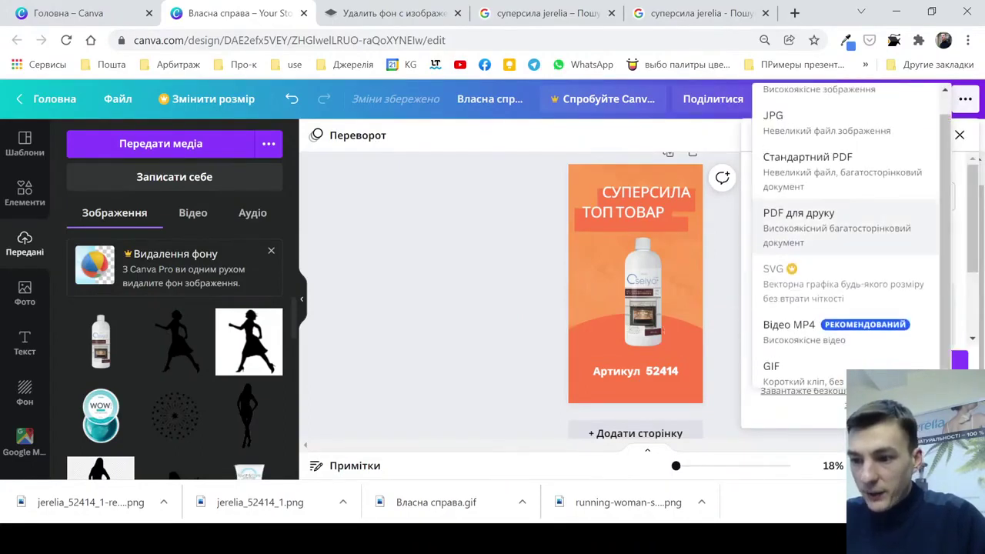
left_click(816, 145)
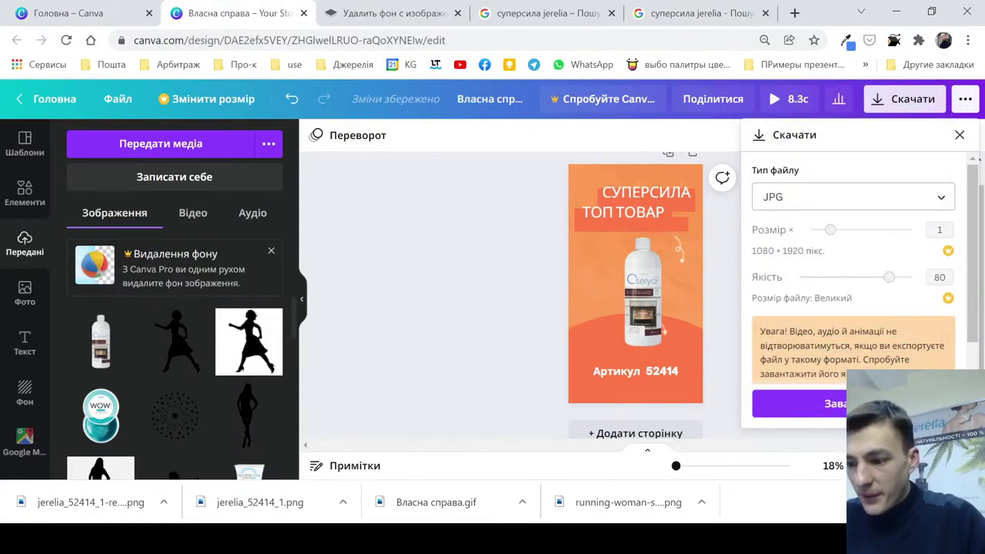
scroll(853, 270, "down", 1)
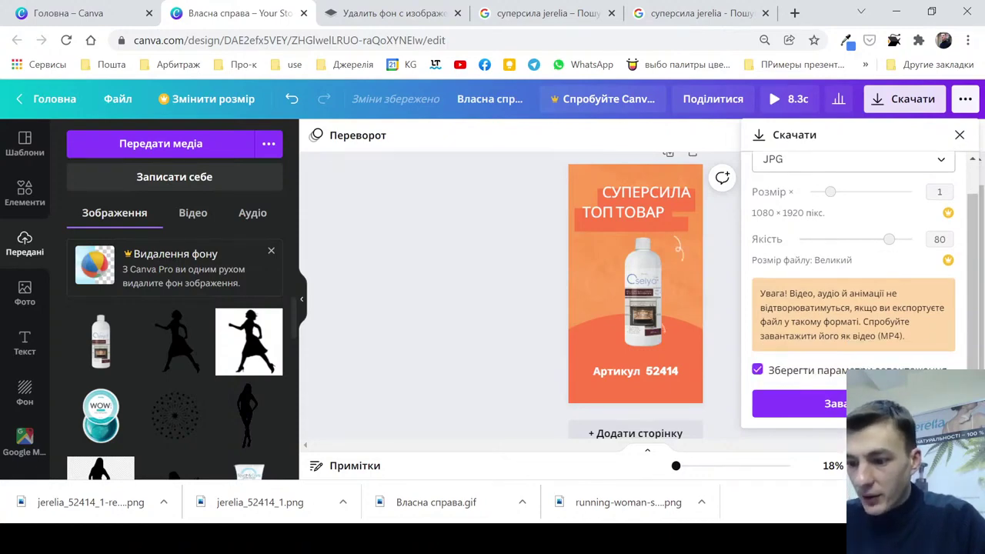
left_click(793, 404)
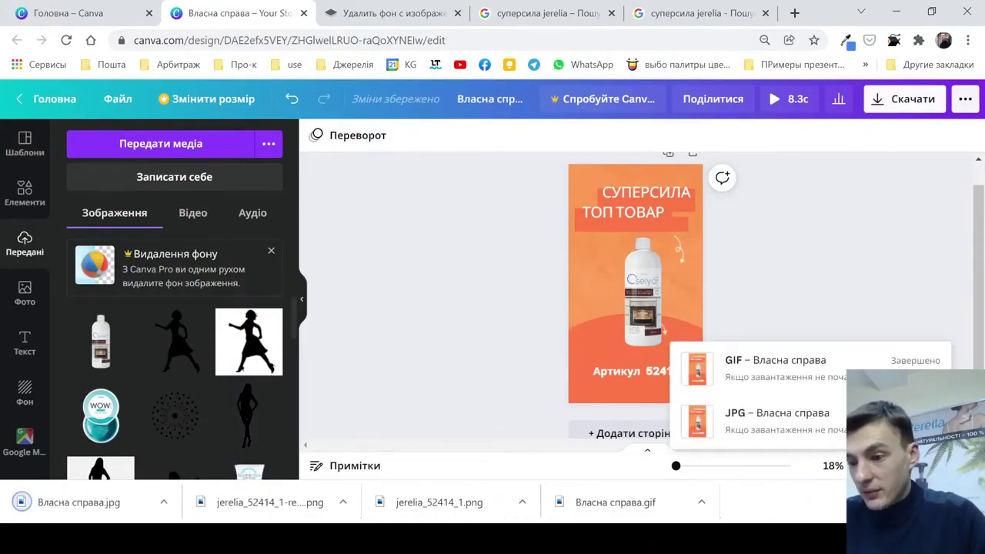
Choose GIF as the story's download file type and try the Canva Pro download
left_click(904, 98)
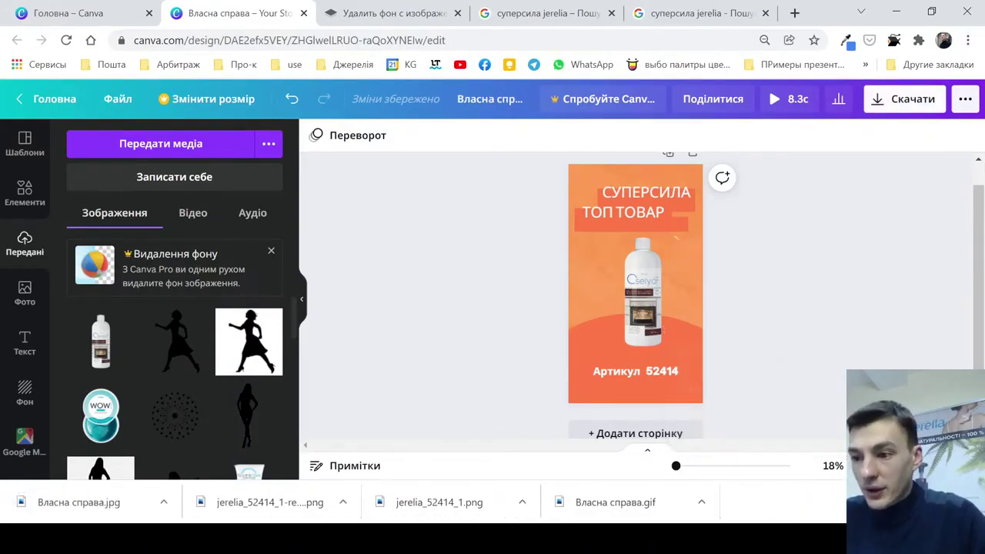
left_click(852, 197)
scroll(845, 254, "down", 1)
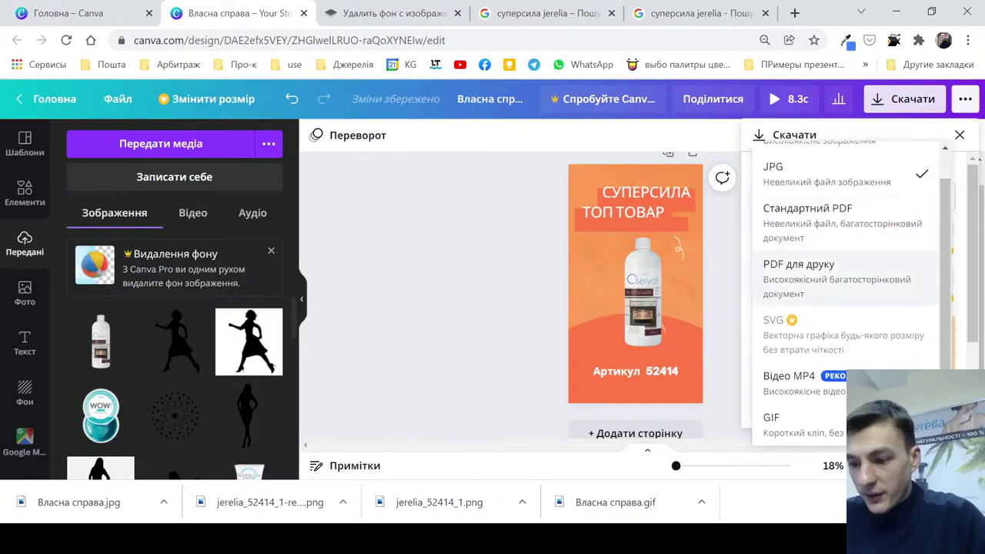
left_click(792, 421)
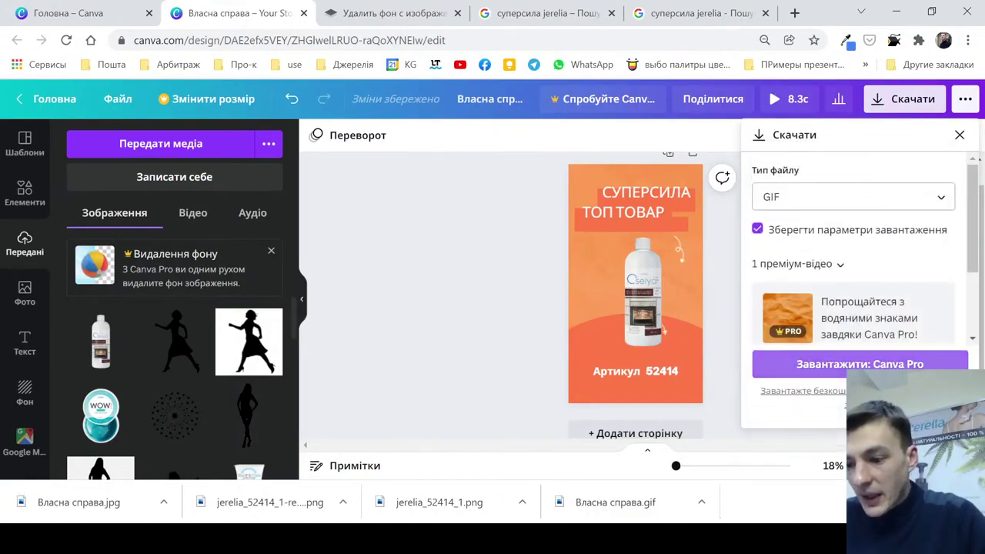
left_click(859, 364)
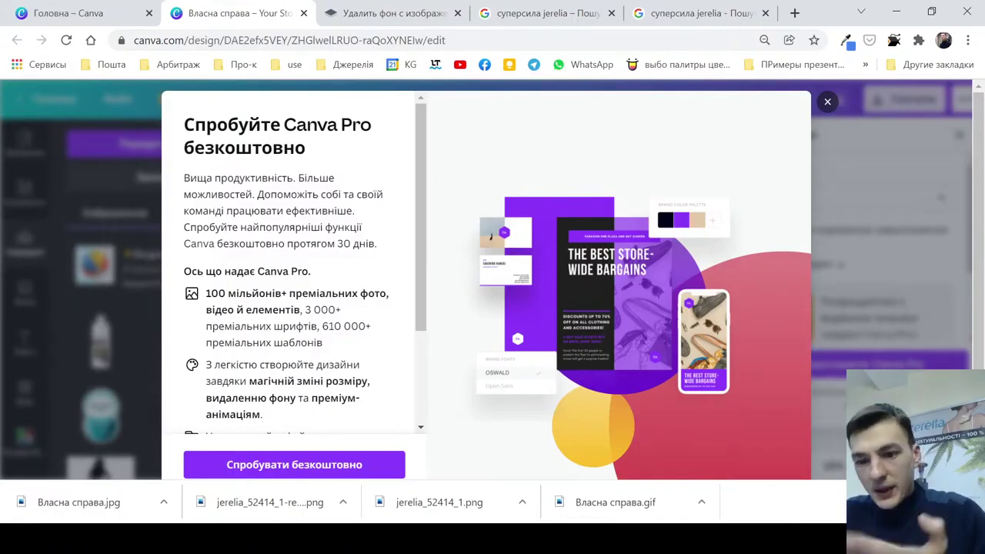
Read through the benefits listed in the Canva Pro free-trial offer and dismiss the offer and download settings
scroll(294, 262, "down", 2)
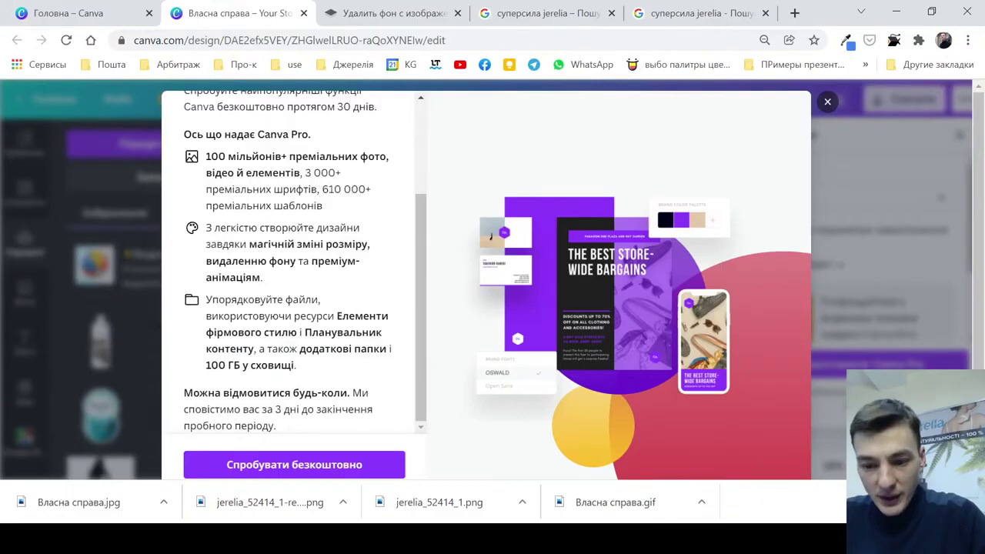
scroll(294, 262, "up", 1)
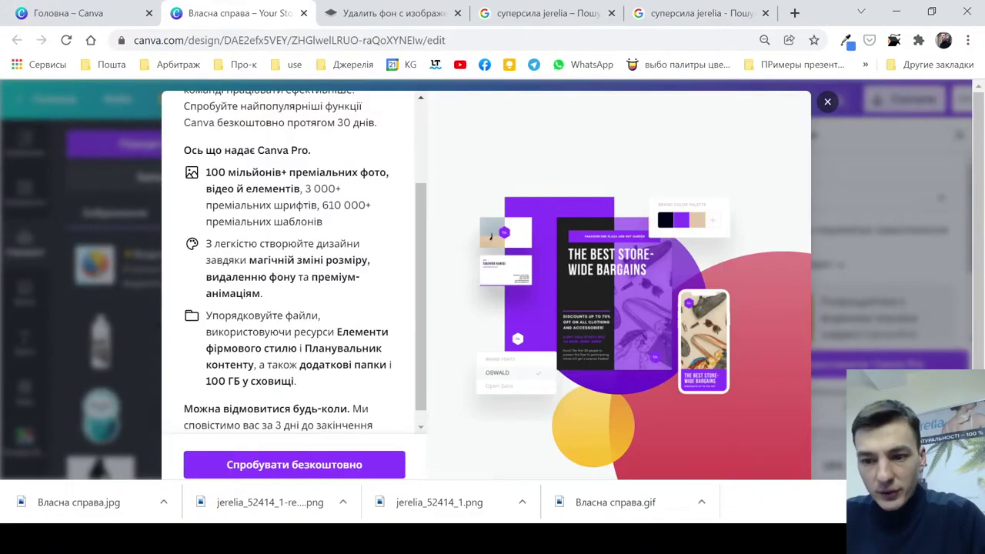
scroll(294, 262, "up", 3)
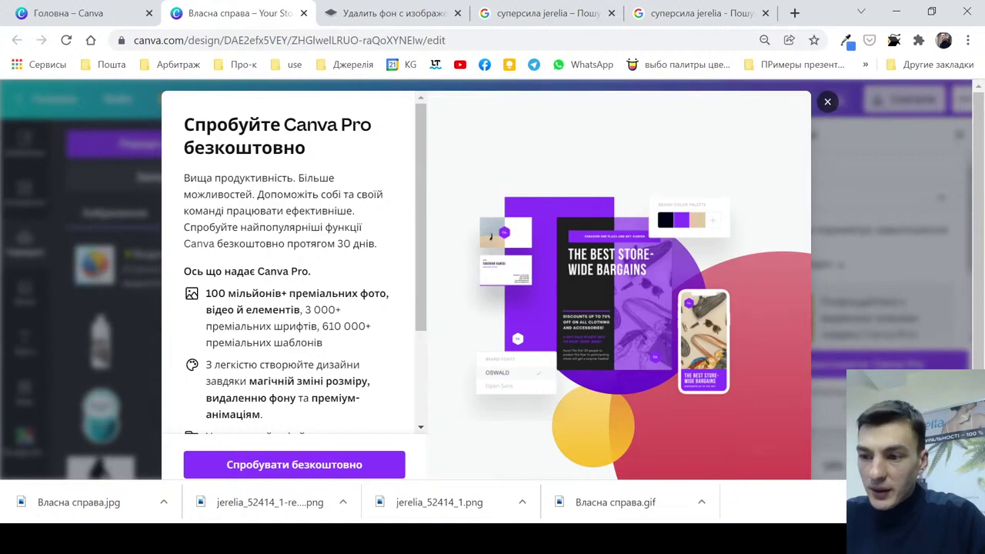
key("Escape")
key("Escape")
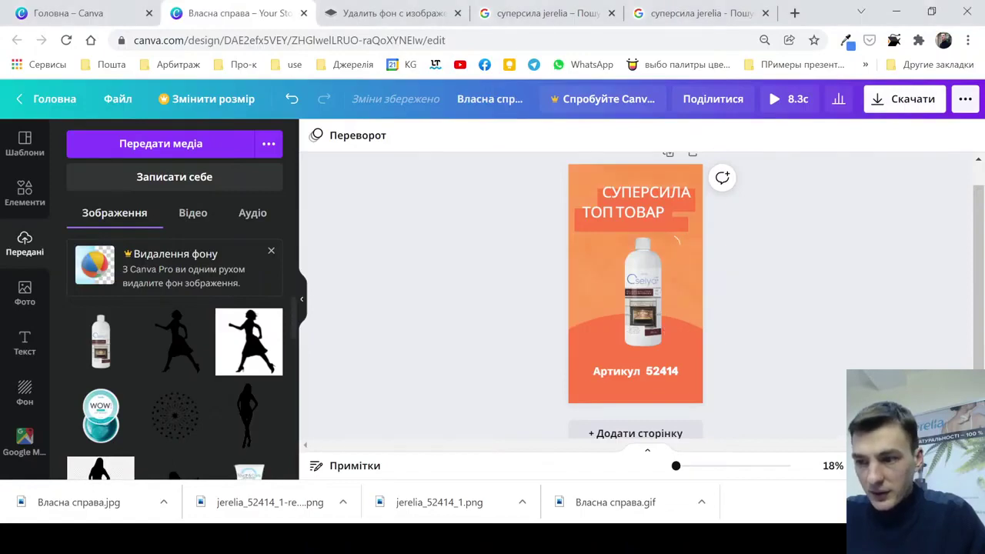
Try the Canva Pro download of the story as a GIF again and dismiss the trial offer
left_click(904, 98)
left_click(846, 195)
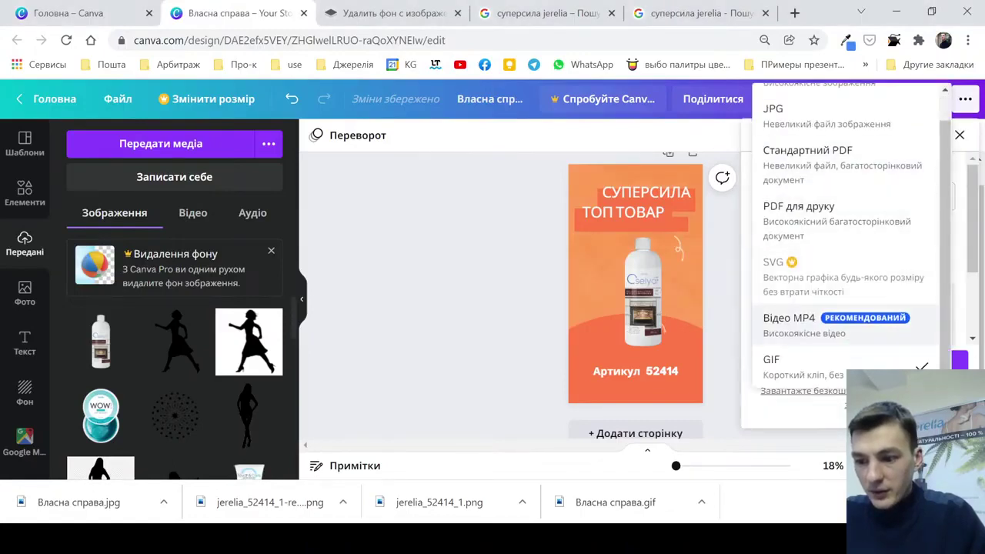
left_click(793, 366)
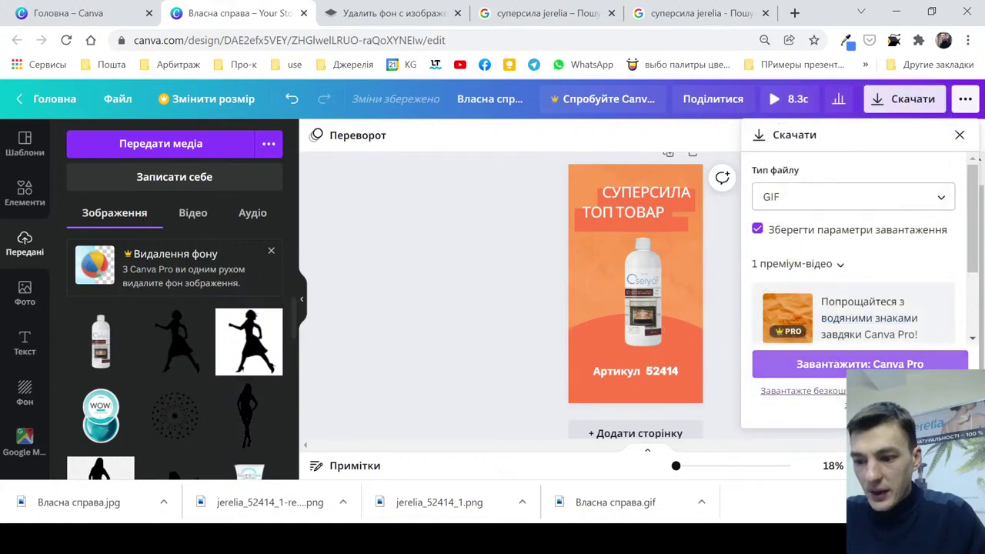
left_click(815, 364)
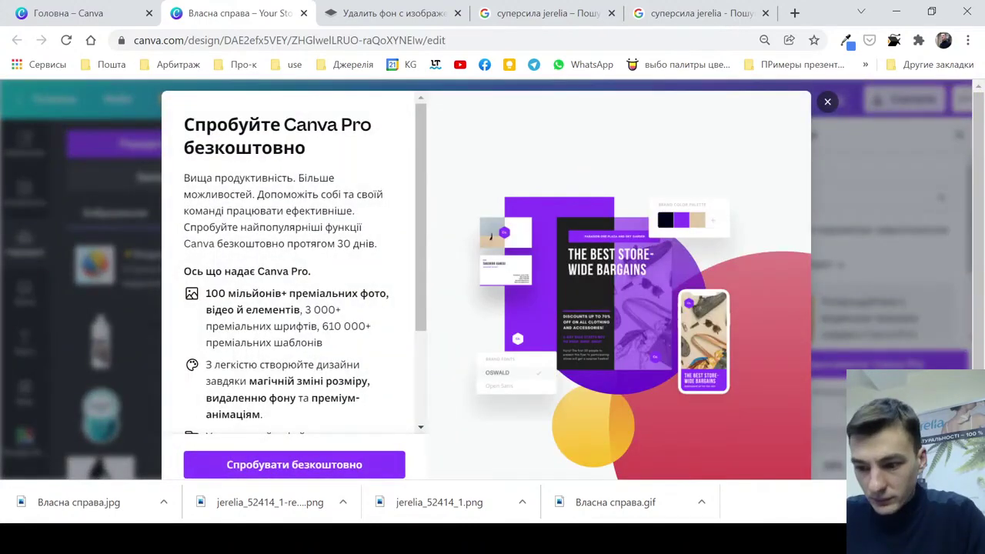
scroll(486, 280, "down", 1)
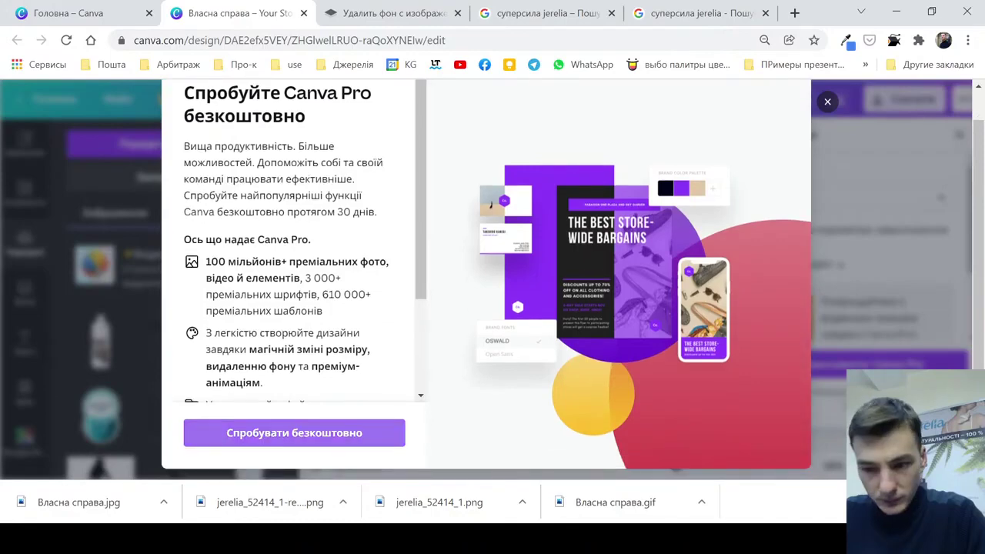
scroll(486, 279, "up", 1)
key("Escape")
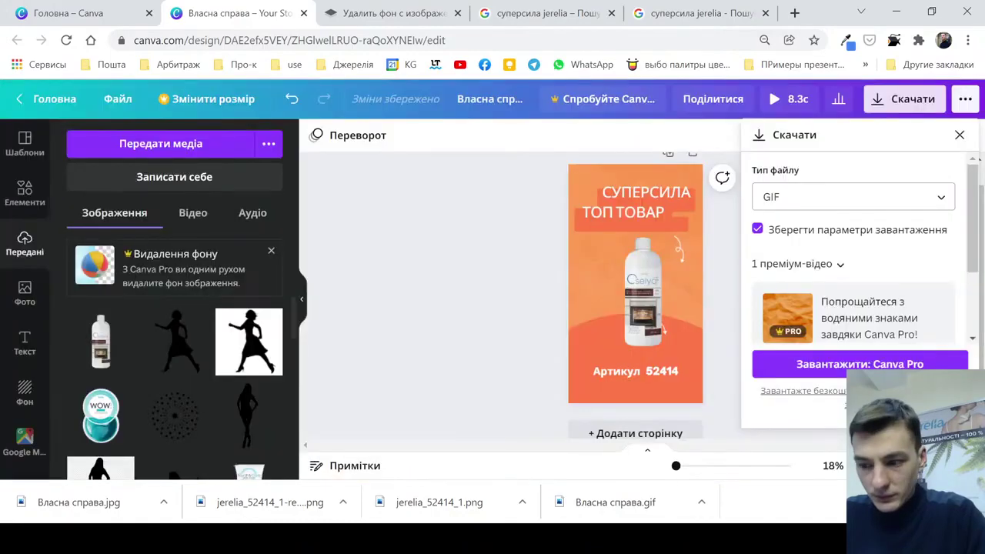
Set the story's download file type to MP4 video, then try the Canva Pro download and dismiss the trial offer
scroll(635, 323, "down", 1)
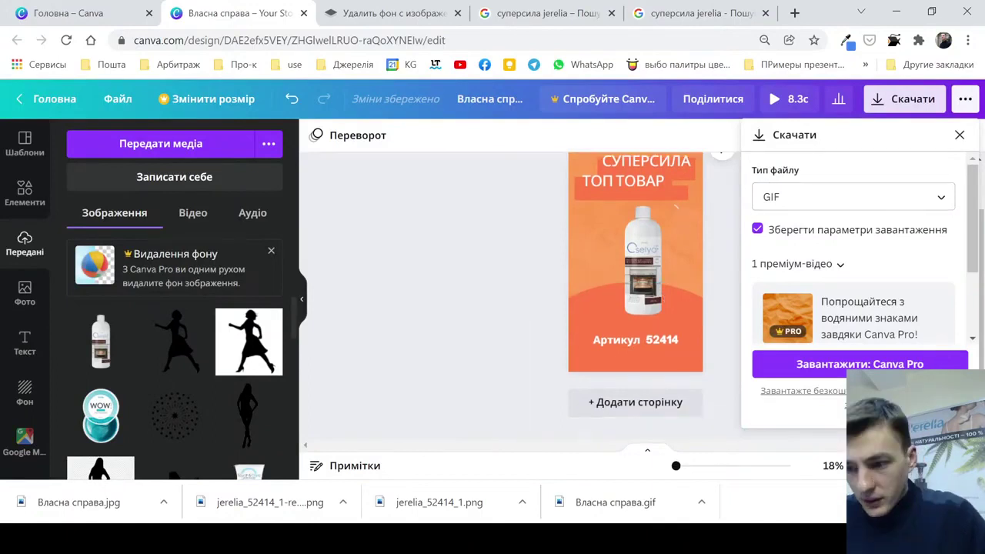
left_click(852, 197)
scroll(838, 166, "up", 1)
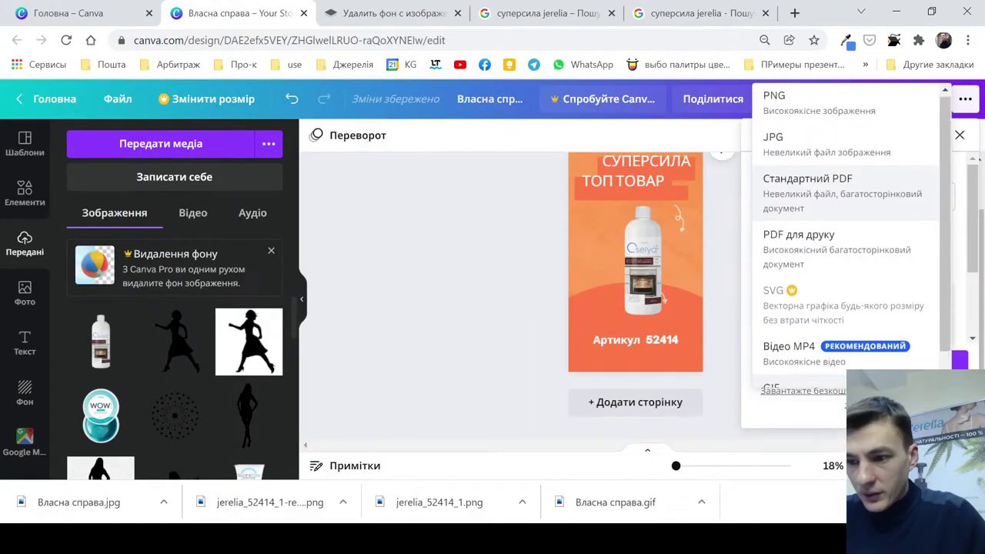
scroll(839, 204, "down", 1)
left_click(839, 323)
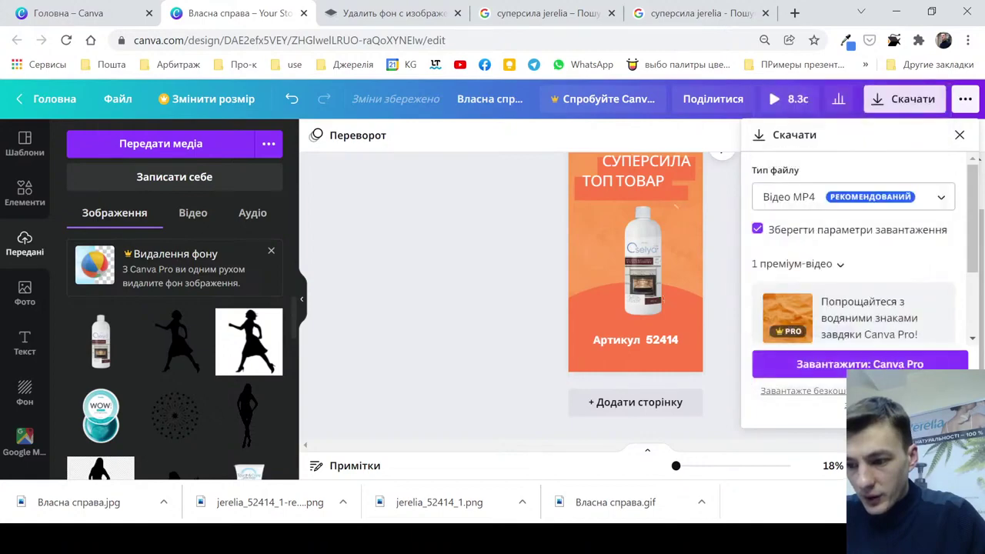
left_click(857, 362)
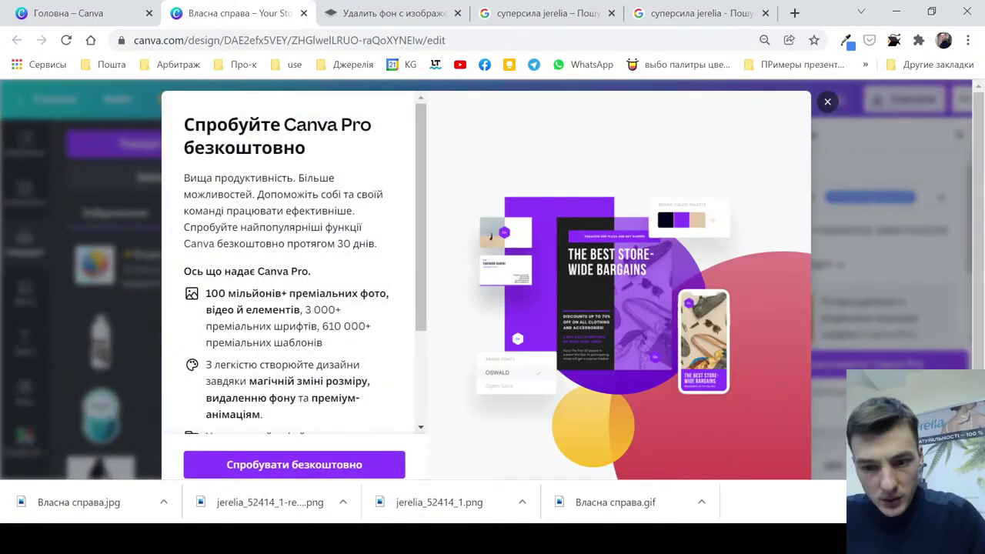
key("Escape")
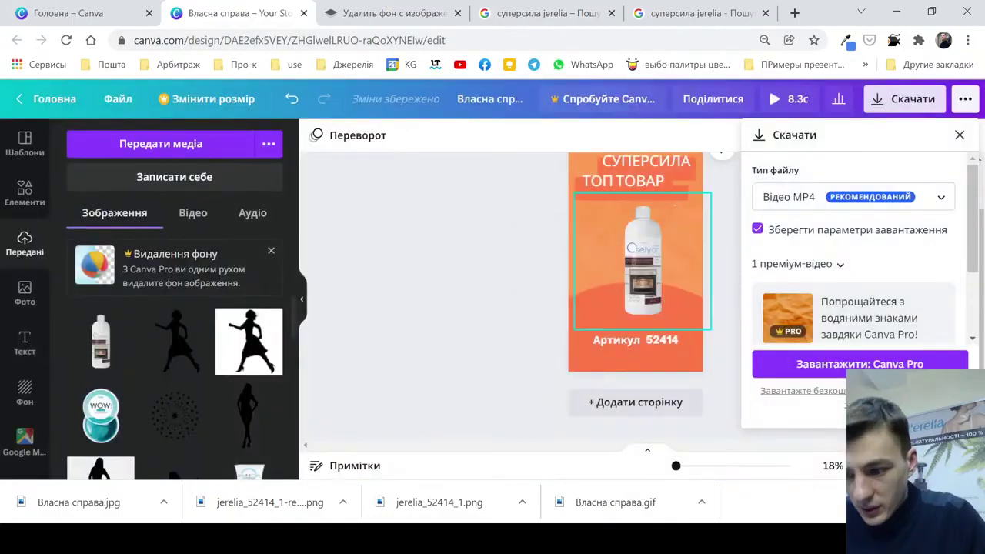
scroll(635, 307, "up", 1)
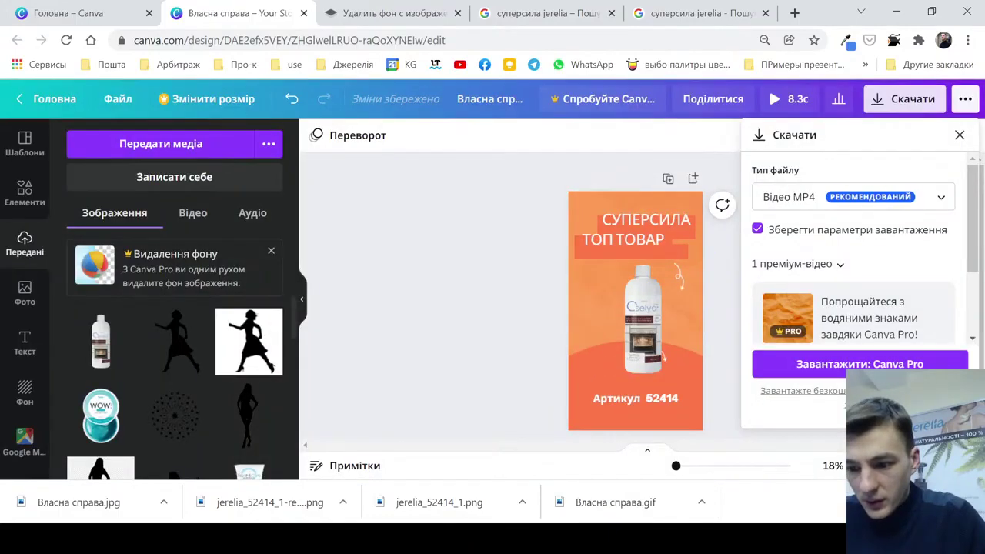